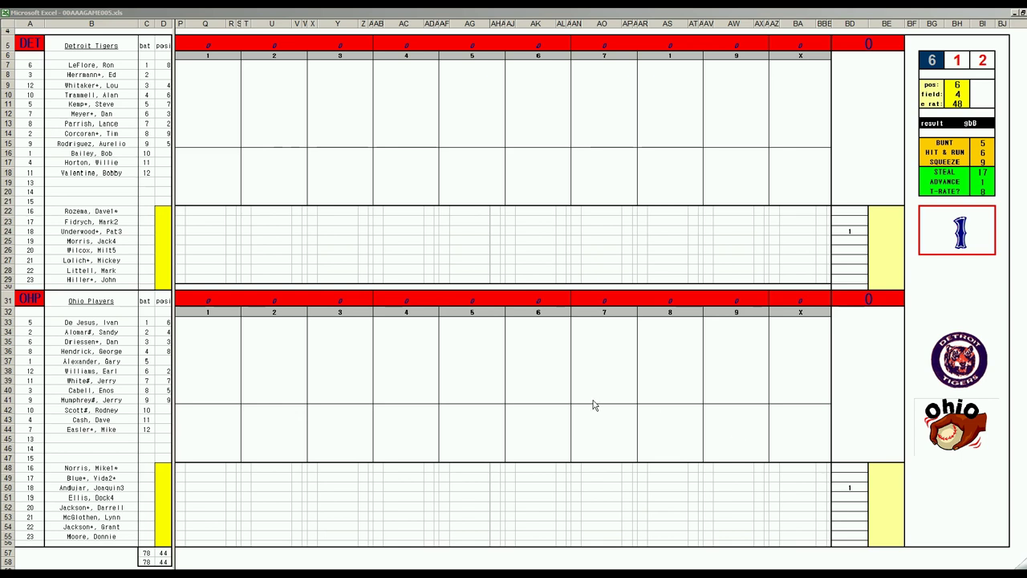
# - Bring the blank 00AAAGAME005.xls Tigers at Ohio Players scoresheet window into focus
pyautogui.click(245, 535)
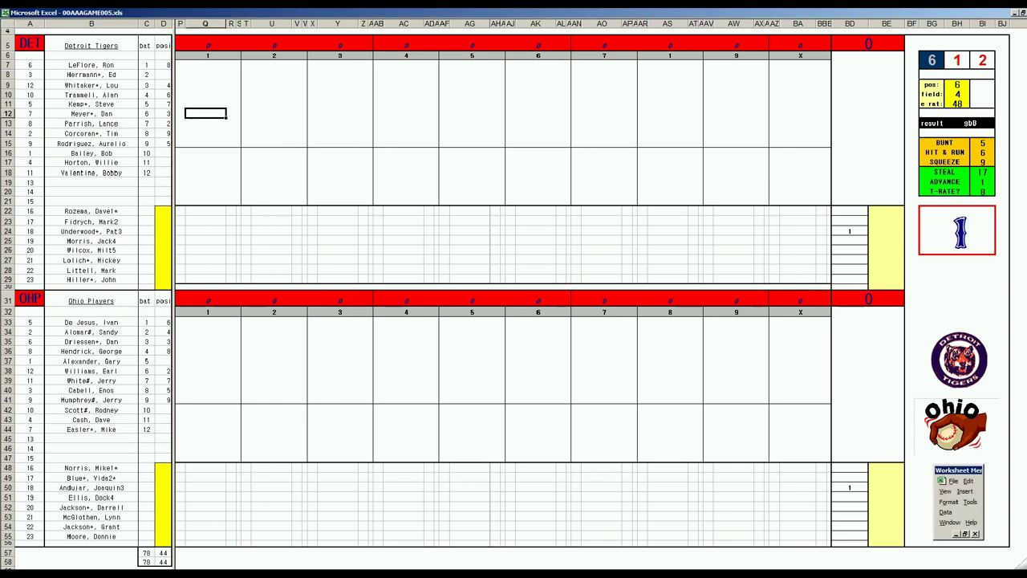
pyautogui.hotkey('ctrl', 'Tab')
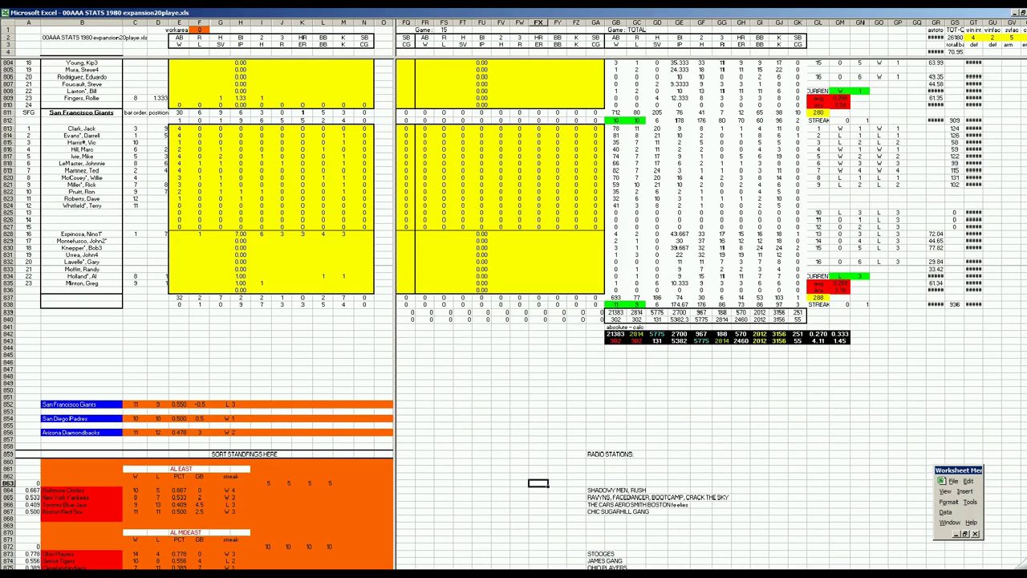
pyautogui.hotkey('ctrl', 'pagedown')
pyautogui.click(138, 358)
pyautogui.click(201, 199)
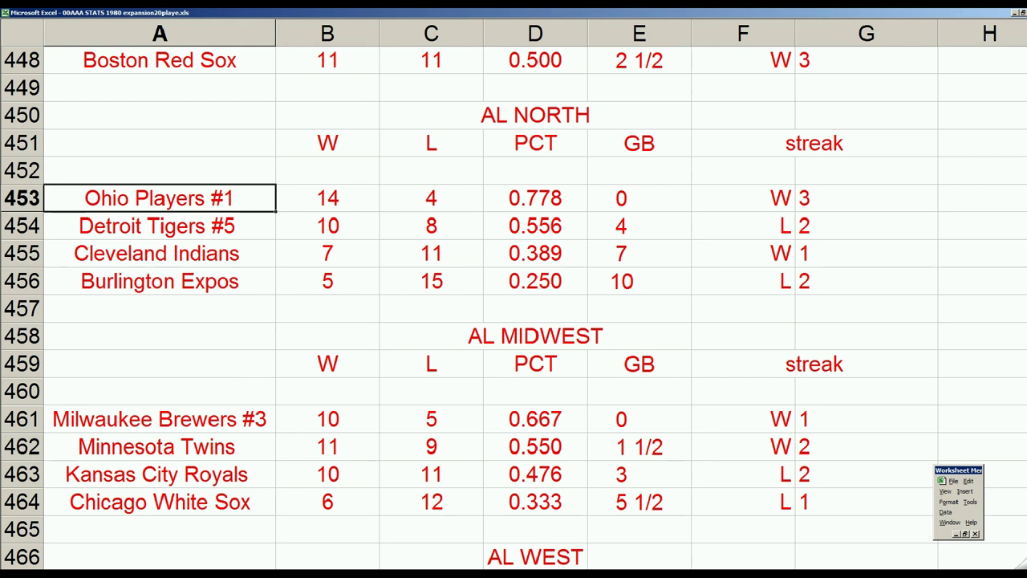
pyautogui.click(201, 501)
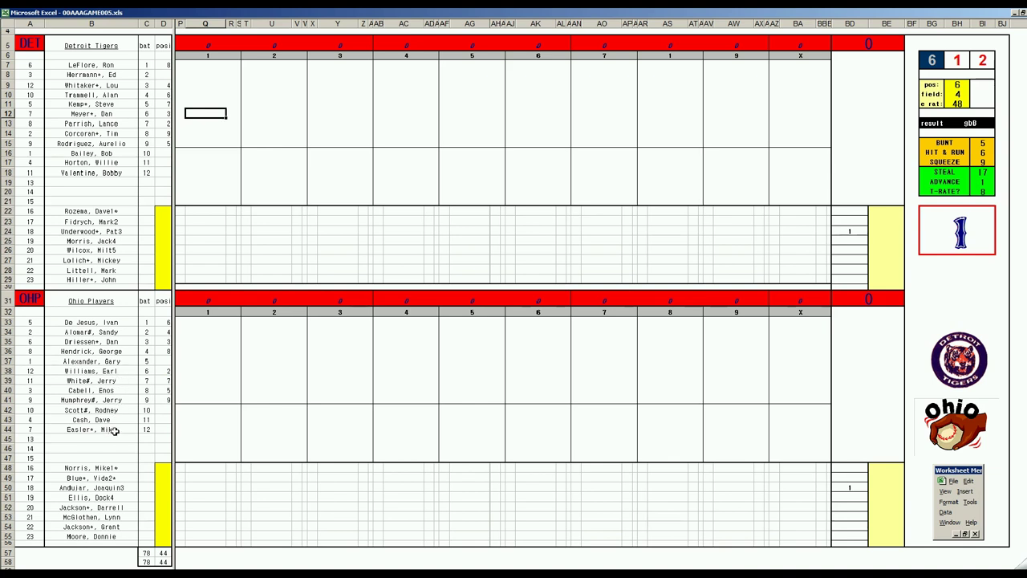
pyautogui.click(113, 432)
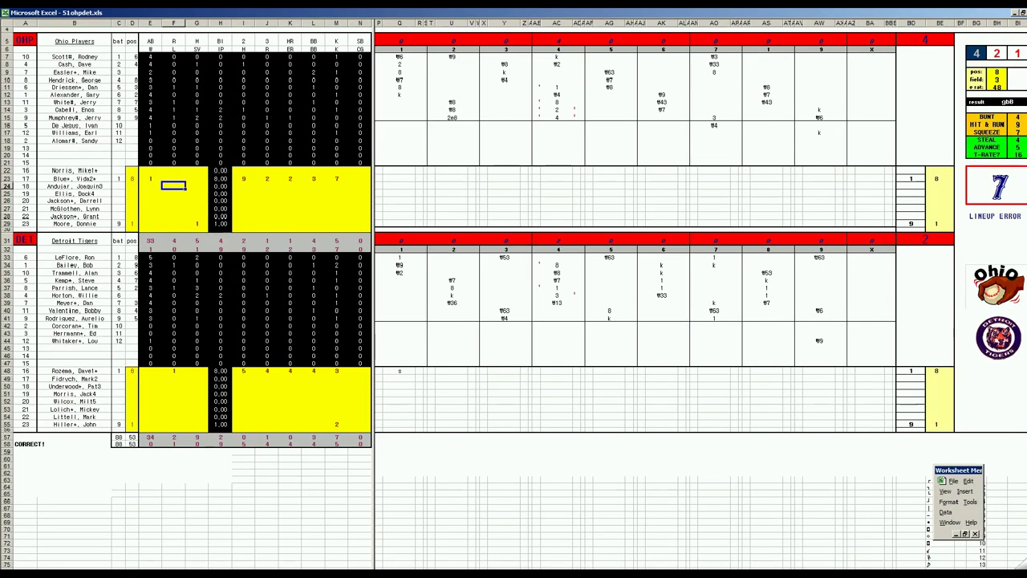
# - Switch to the earlier 51ohpdet.xls game and close its window from the taskbar
pyautogui.click(241, 538)
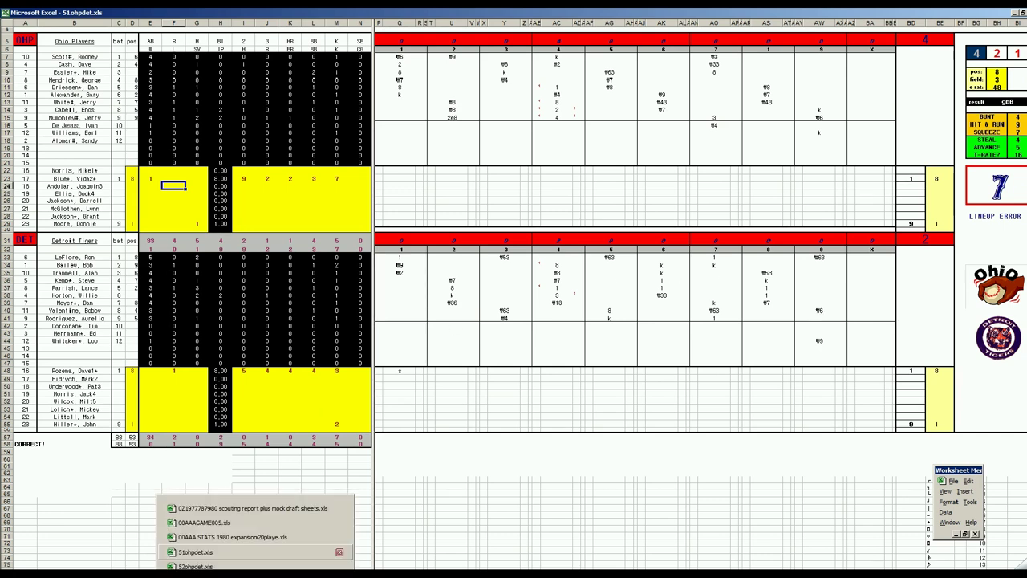
pyautogui.rightClick(324, 574)
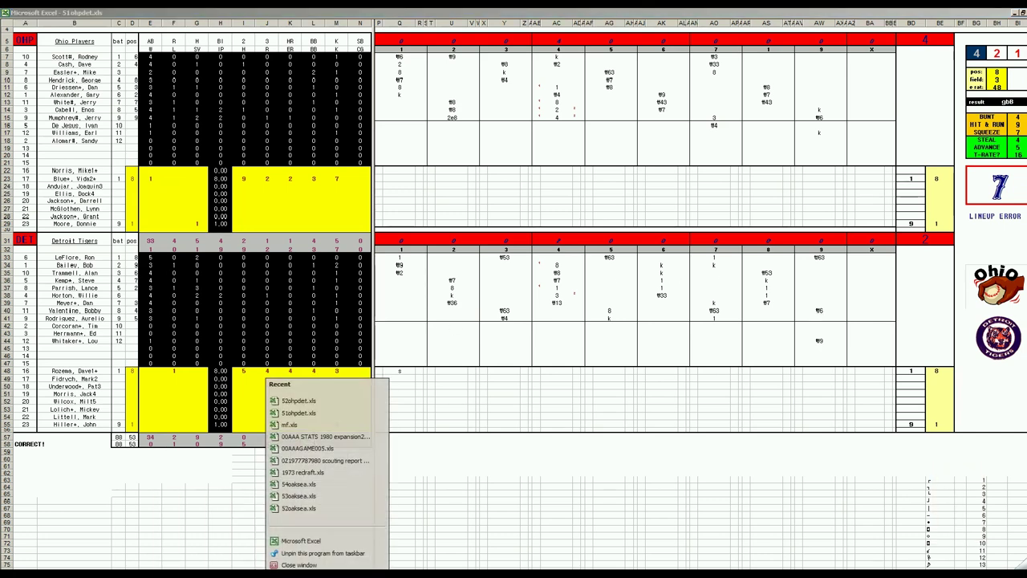
pyautogui.click(323, 565)
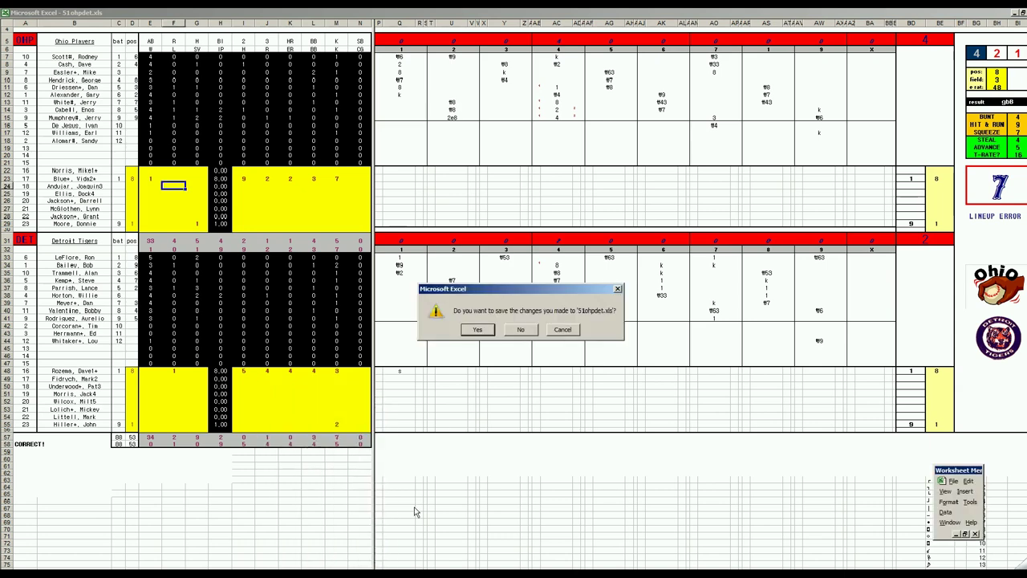
# - Discard changes to 51ohpdet.xls and review the Ohio and Detroit pitchers in 52ohpdet.xls
pyautogui.click(521, 330)
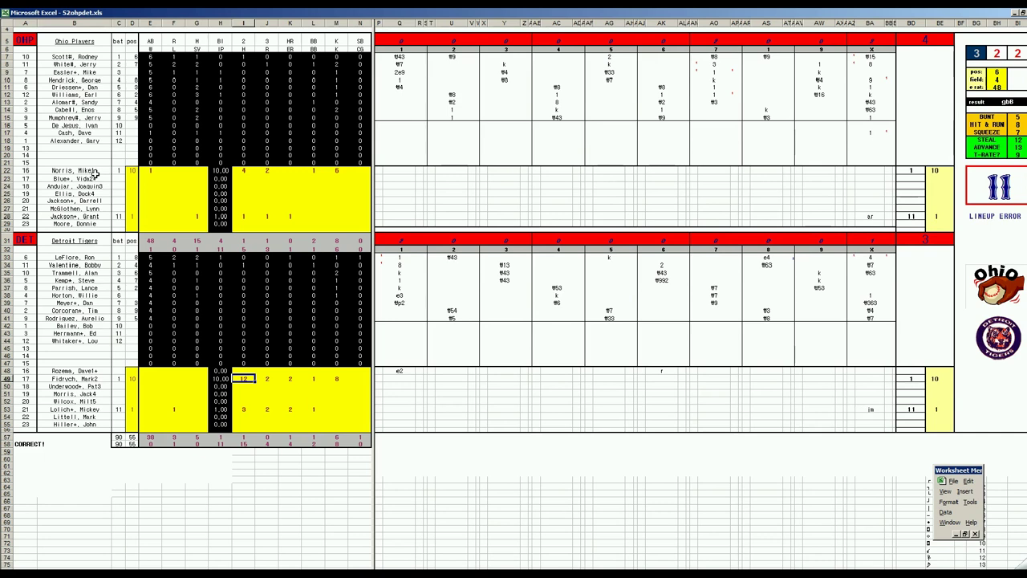
pyautogui.click(102, 170)
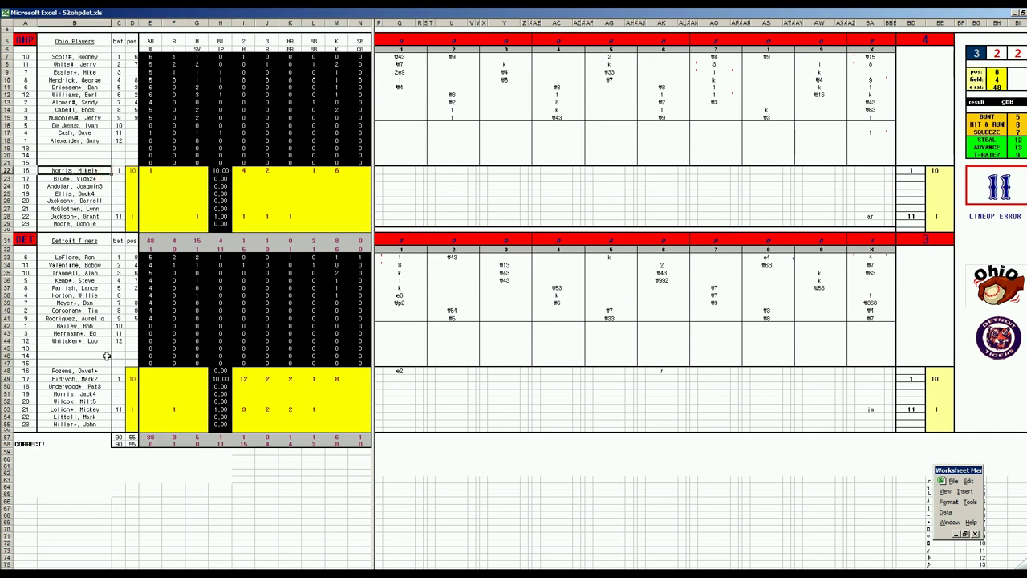
pyautogui.moveTo(98, 378); pyautogui.dragTo(100, 387)
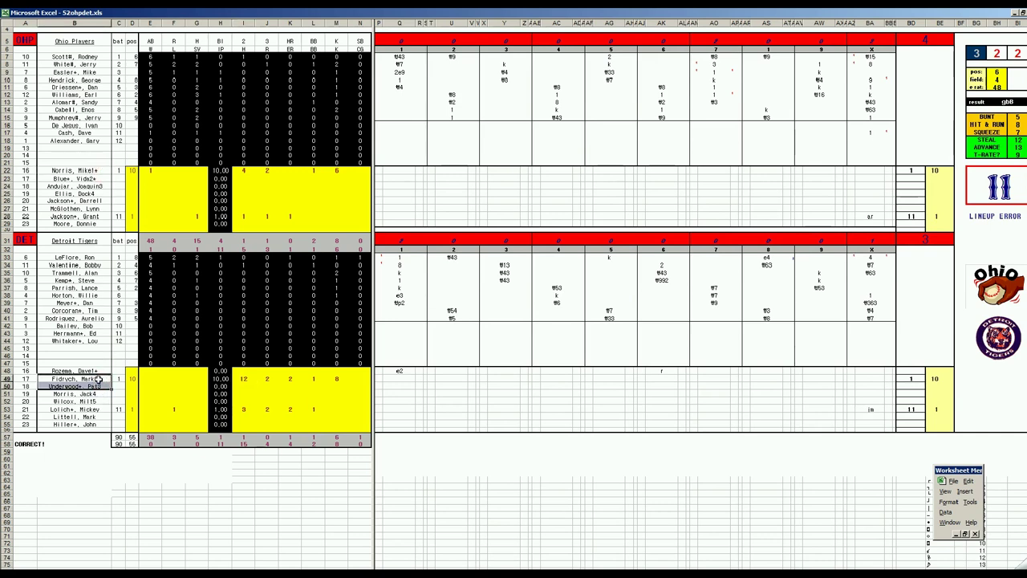
pyautogui.click(99, 379)
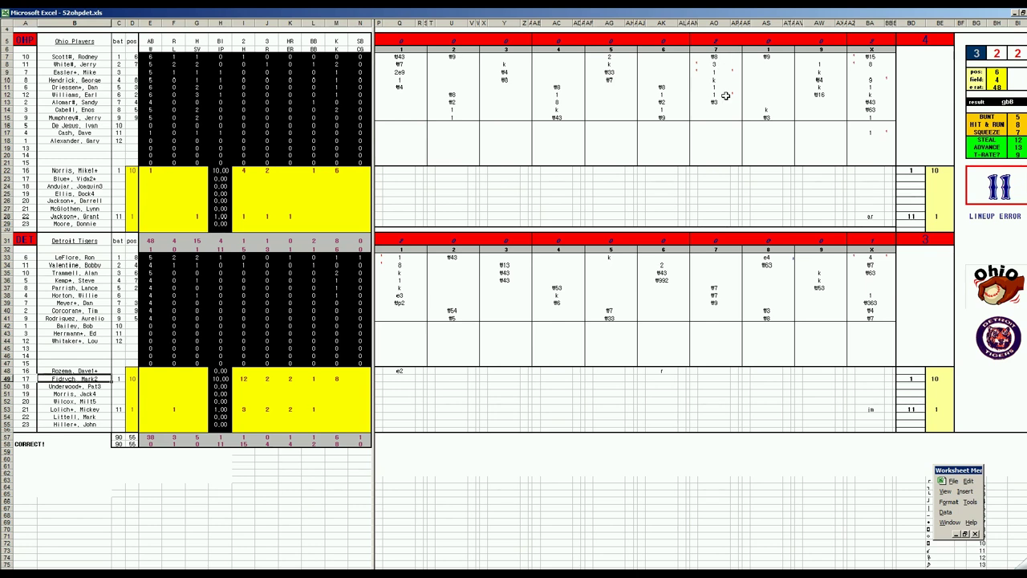
pyautogui.click(716, 96)
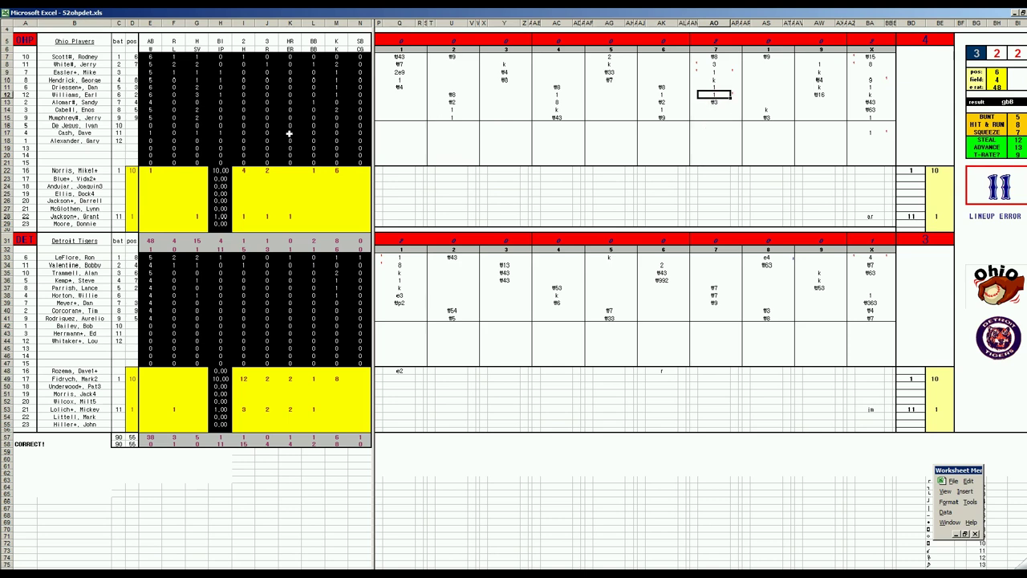
pyautogui.click(96, 382)
pyautogui.click(103, 171)
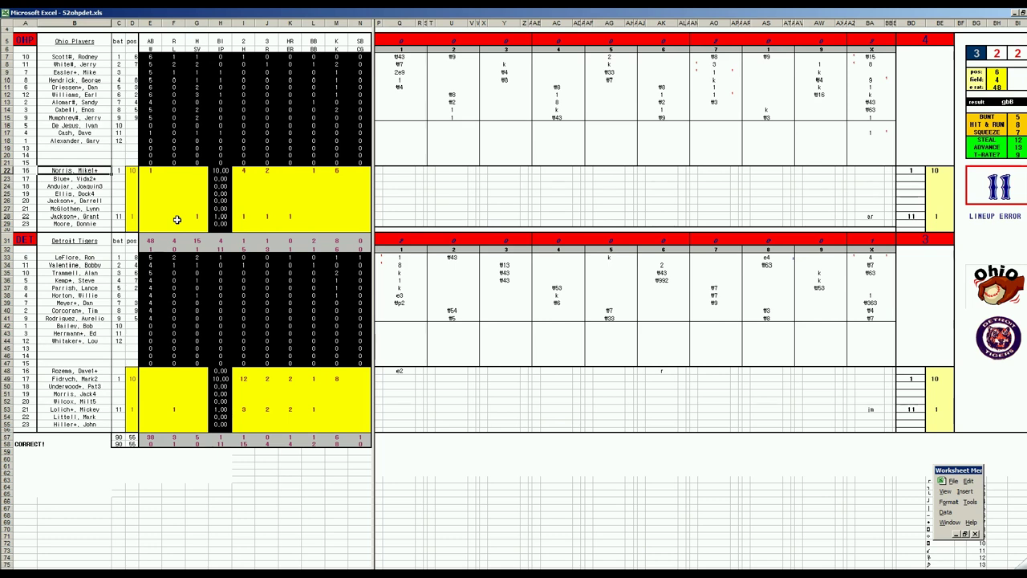
# - Check both pitchers' innings totals, the relievers, and Detroit's tenth-inning entry in 52ohpdet.xls
pyautogui.click(937, 170)
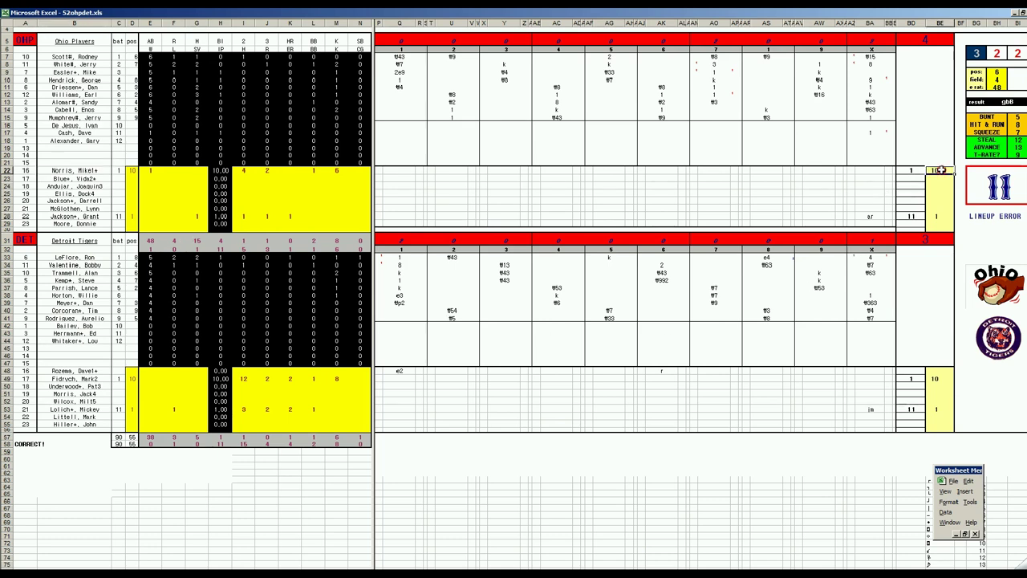
pyautogui.click(938, 377)
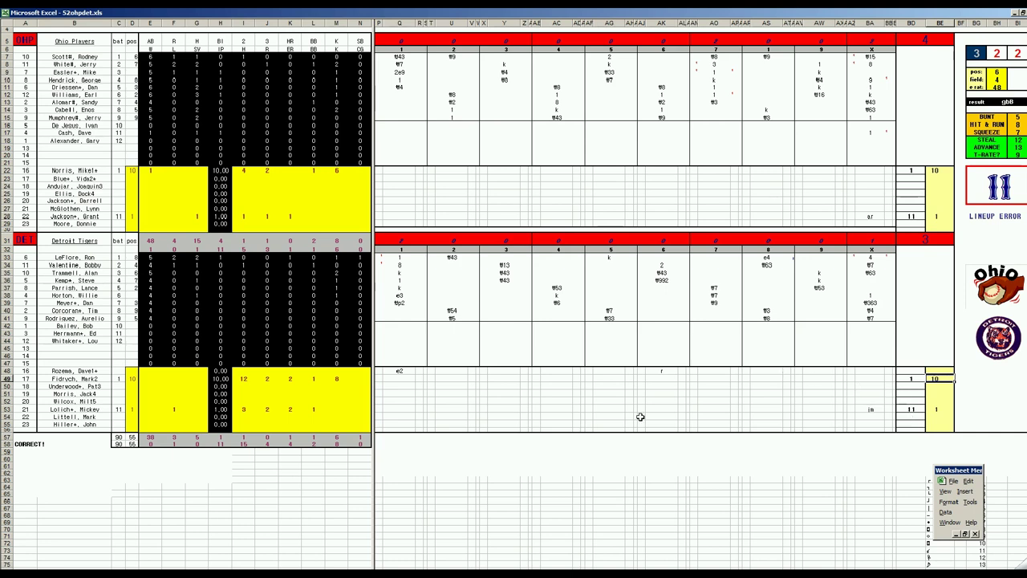
pyautogui.click(101, 409)
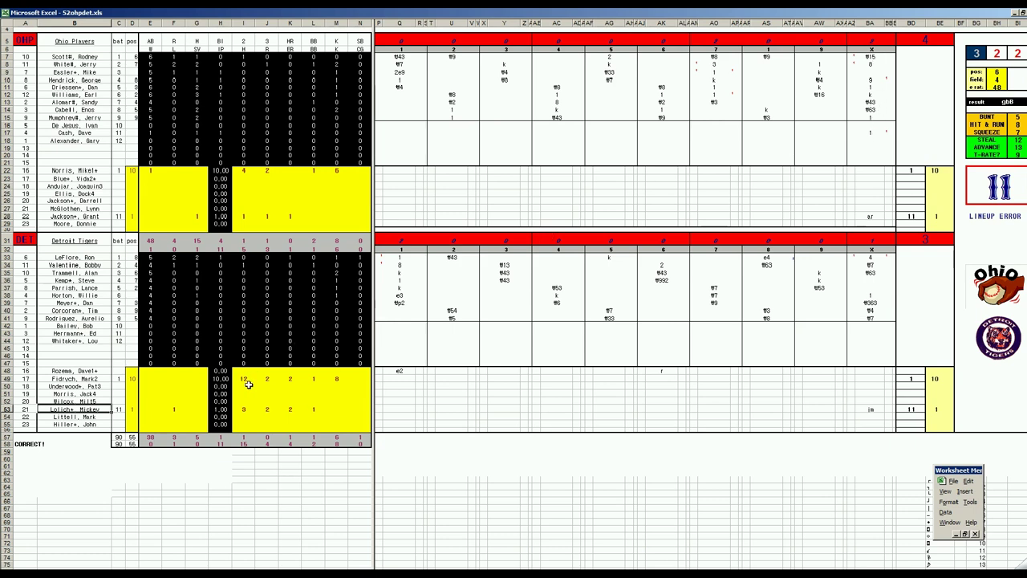
pyautogui.click(95, 217)
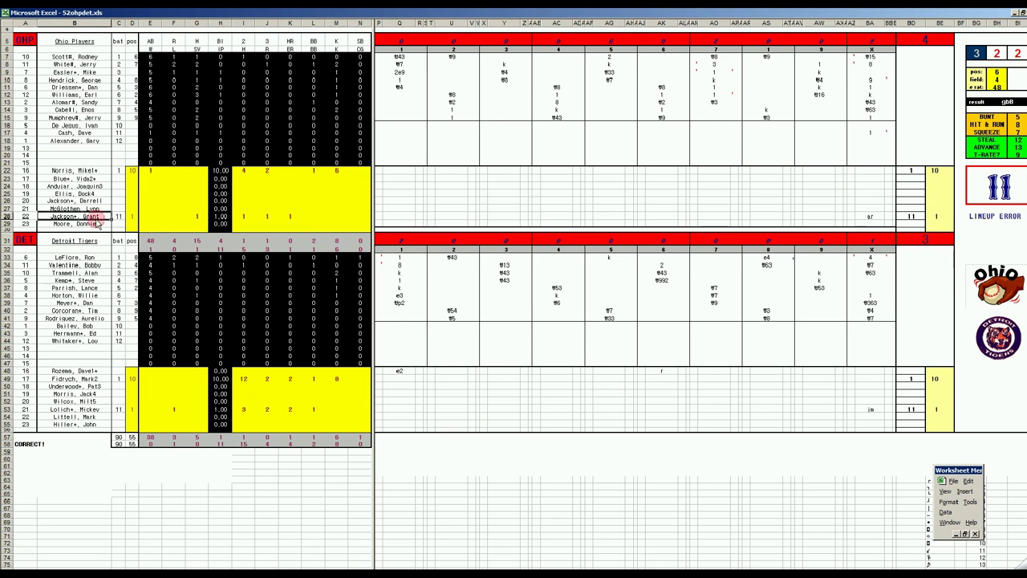
pyautogui.click(872, 258)
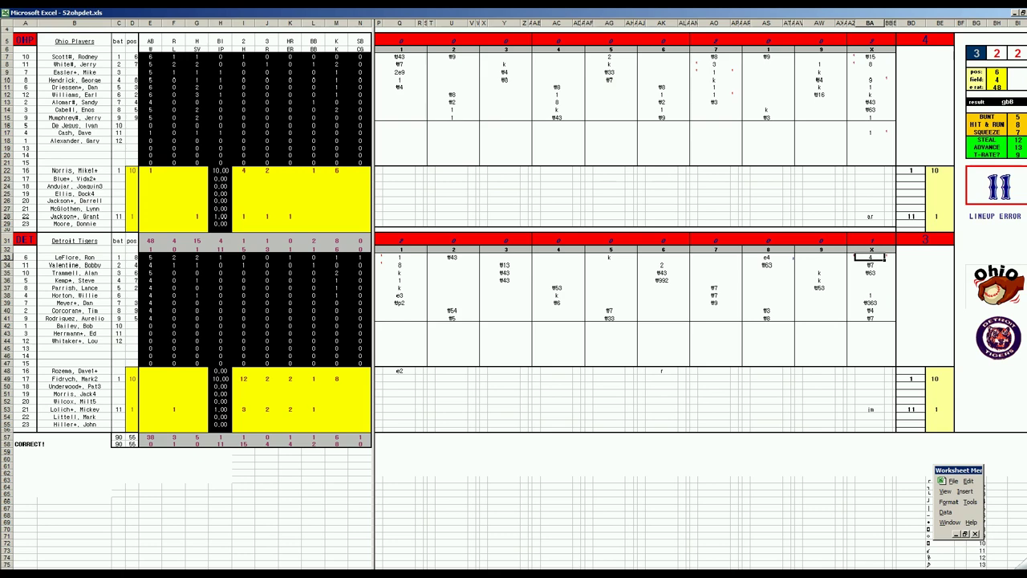
# - Close 52ohpdet.xls from the taskbar without saving changes
pyautogui.rightClick(354, 572)
pyautogui.click(353, 565)
pyautogui.click(520, 333)
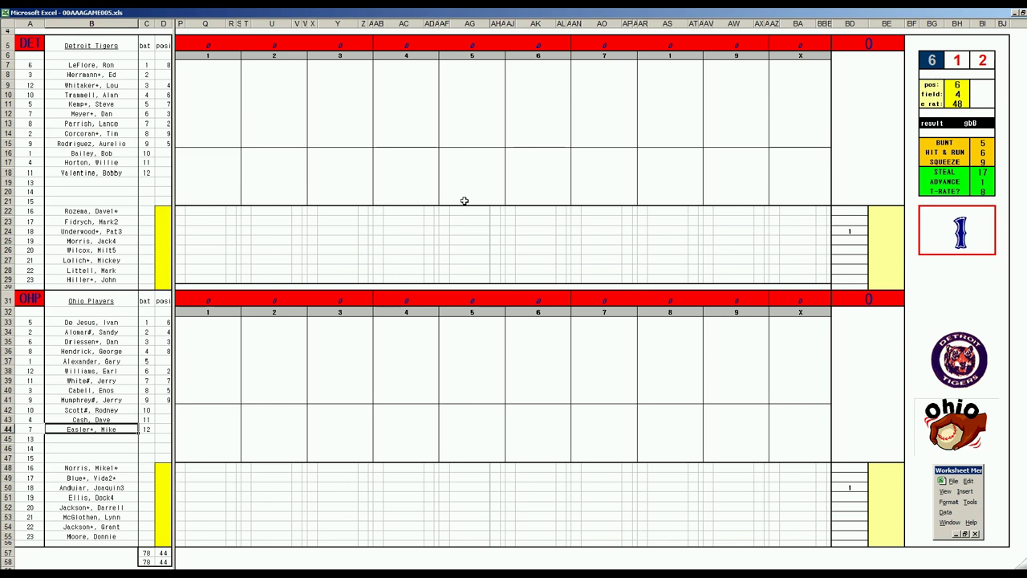
pyautogui.click(853, 231)
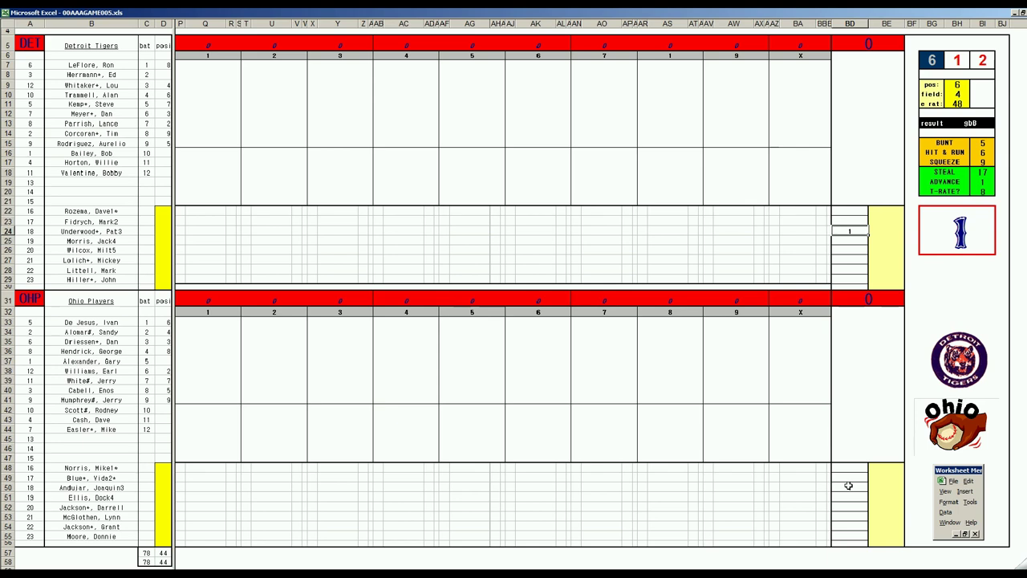
pyautogui.click(848, 486)
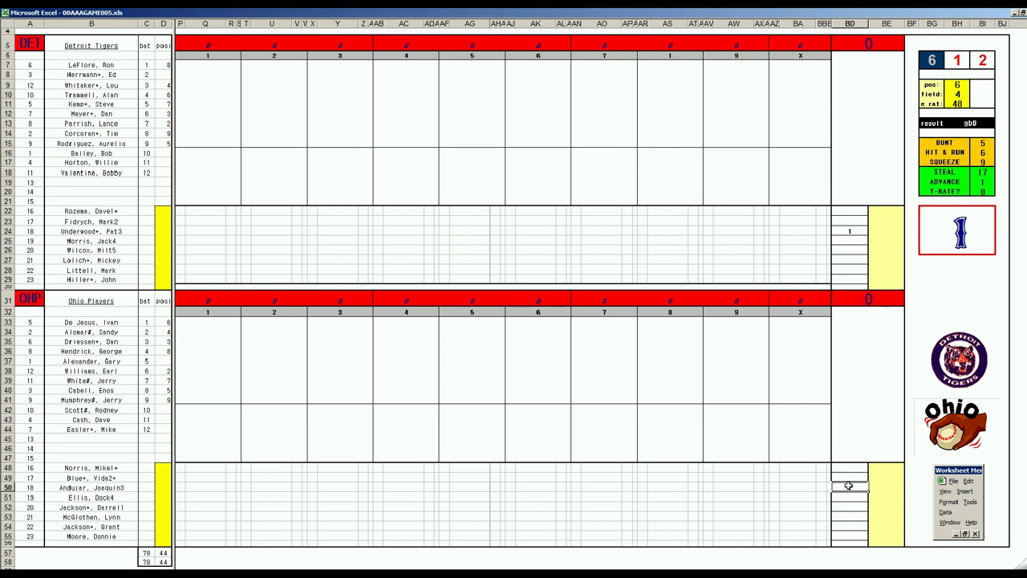
pyautogui.doubleClick(848, 485)
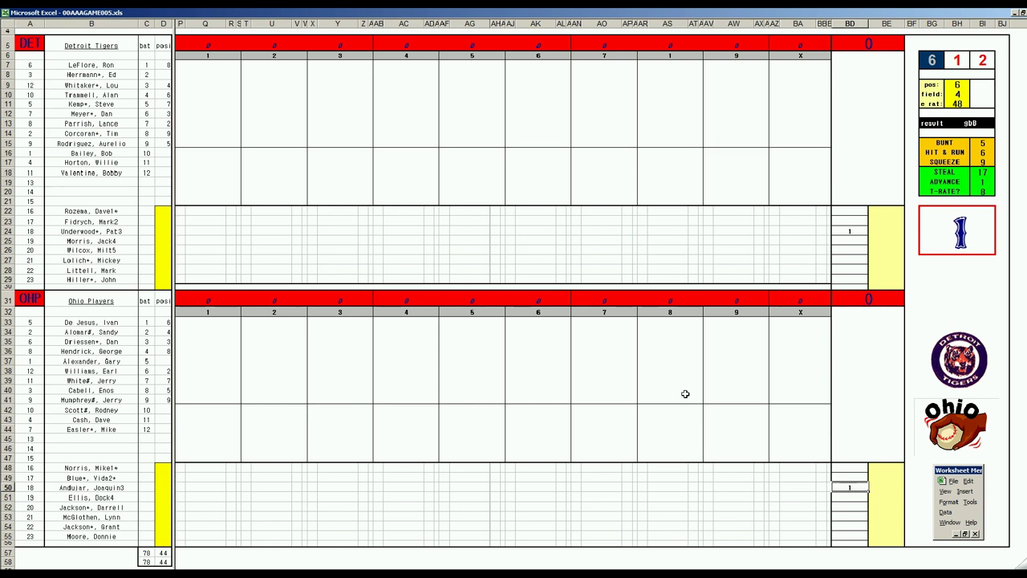
# - Score the Tigers' first four batters #13, #7, 1 and W63 from Q7 down
pyautogui.click(204, 65)
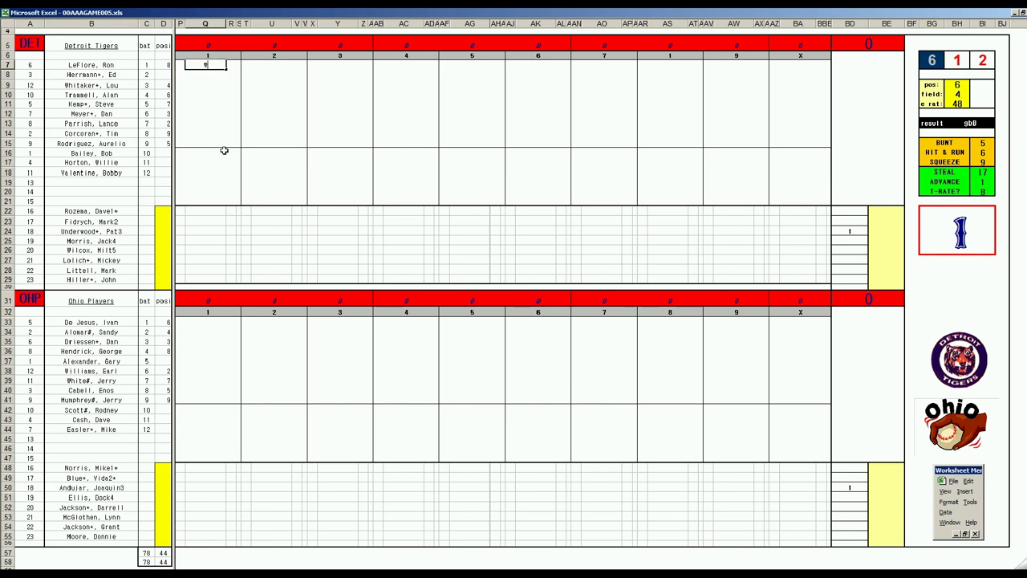
pyautogui.write('#13')
pyautogui.press('Return')
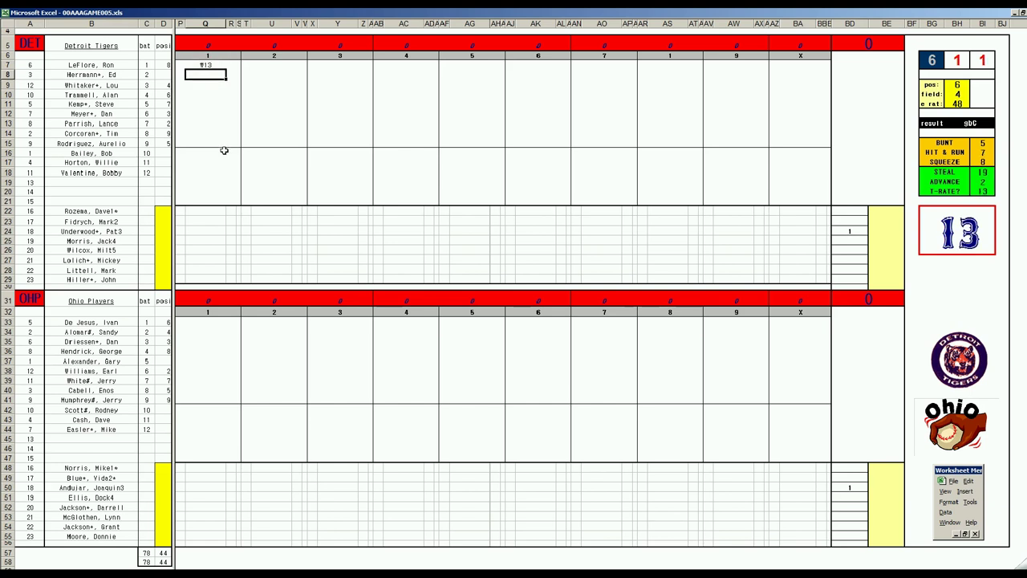
pyautogui.write('#7')
pyautogui.press('Return')
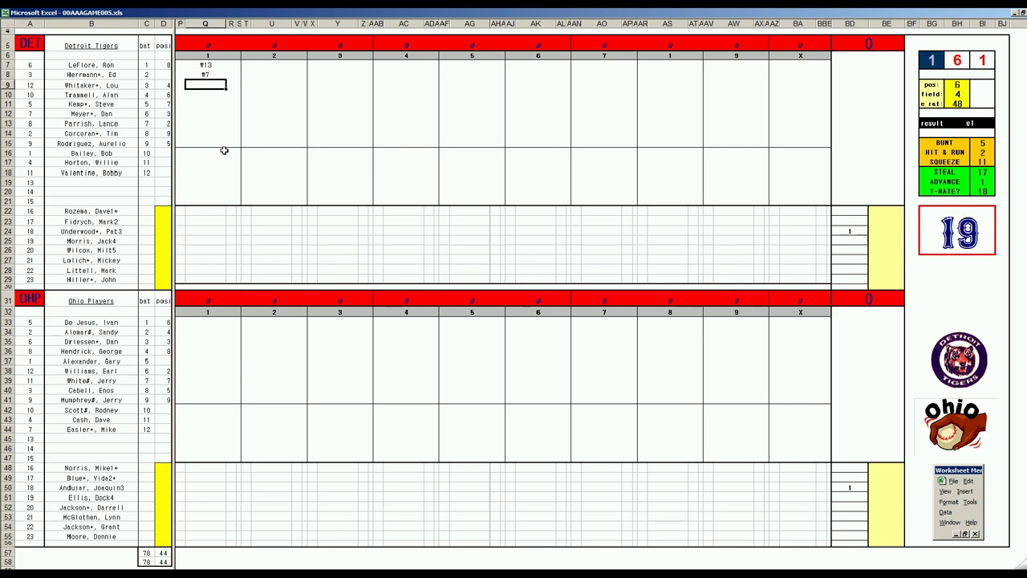
pyautogui.write('1')
pyautogui.press('Return')
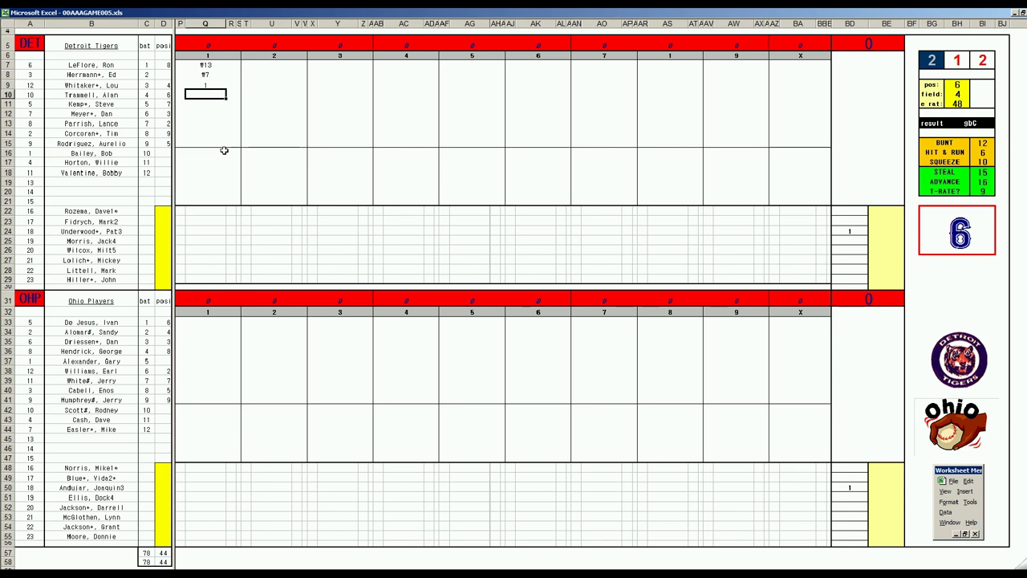
pyautogui.write('W63')
pyautogui.click(208, 322)
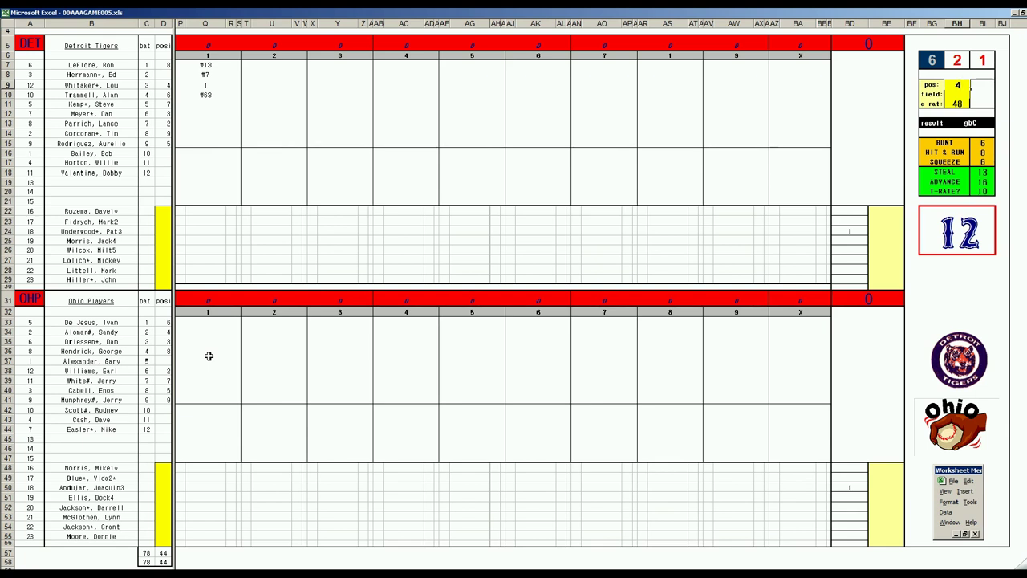
# - Roll new dice and set the field rating to 2
pyautogui.press('Return')
pyautogui.write('2')
pyautogui.press('Return')
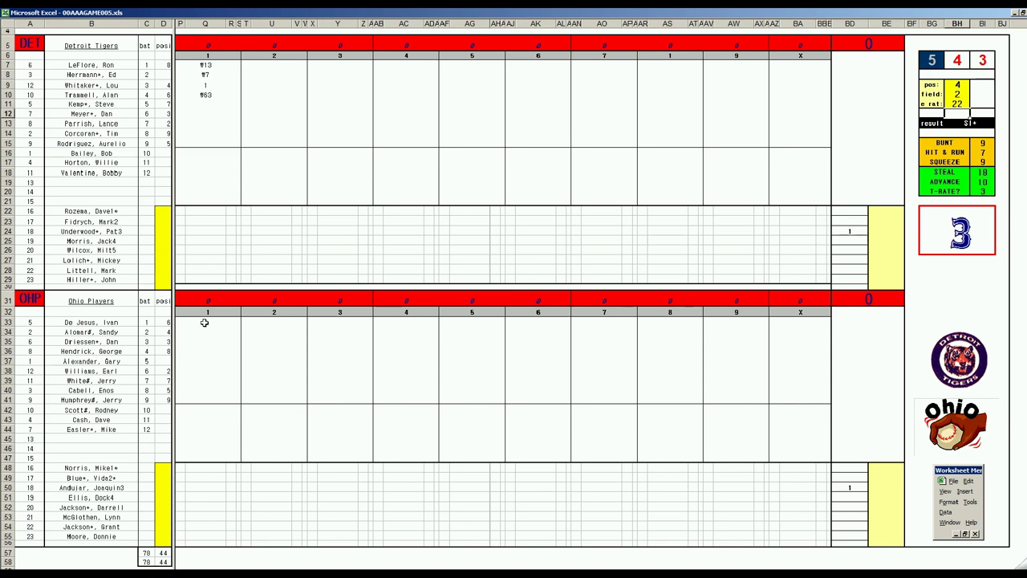
# - Score Ohio's first inning: 1, #16, #16 and #8 for De Jesus, Alomar, Driessen, Hendrick
pyautogui.click(204, 323)
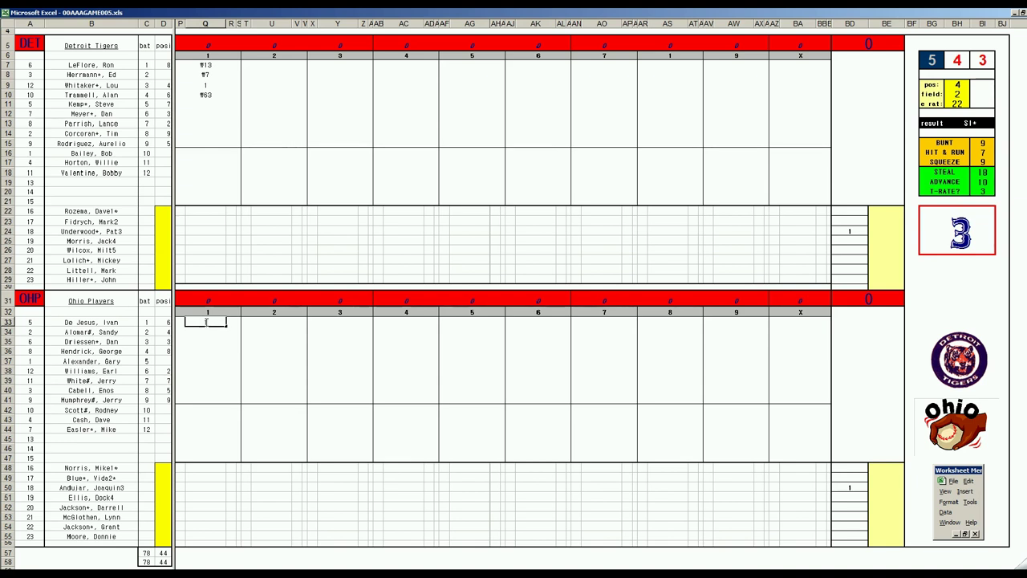
pyautogui.press('Return')
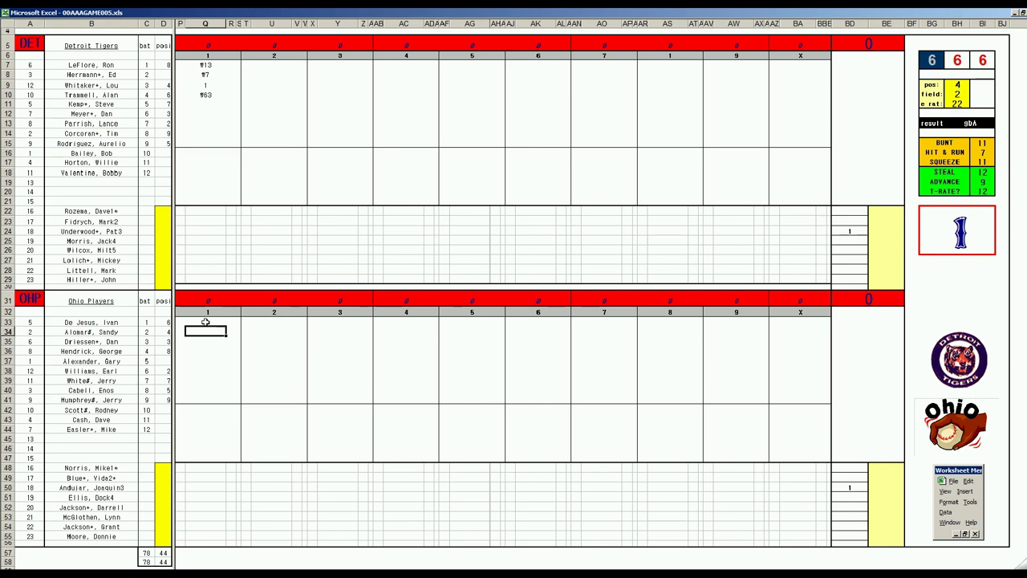
pyautogui.write('#16')
pyautogui.press('Return')
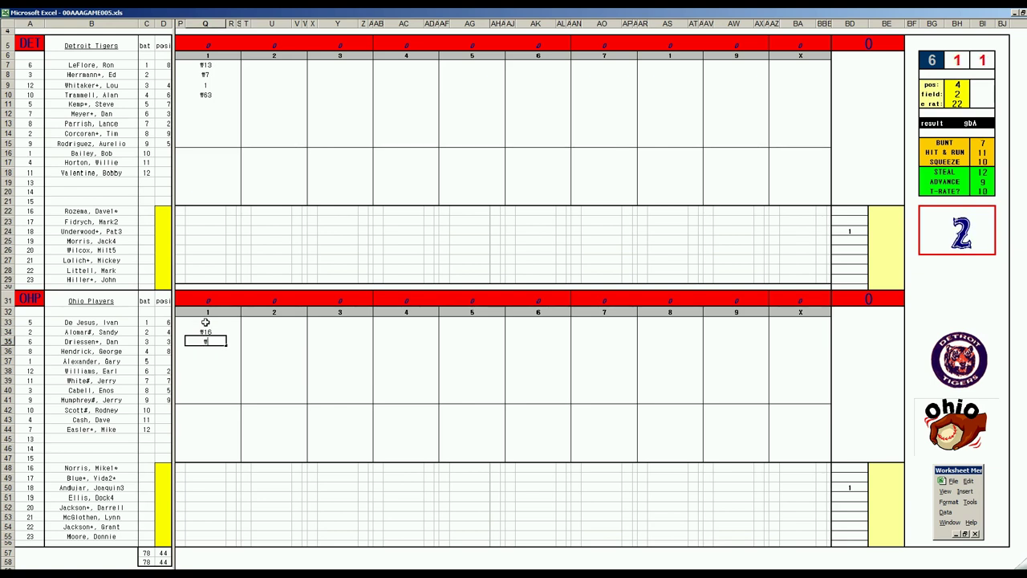
pyautogui.write('#16')
pyautogui.click(215, 353)
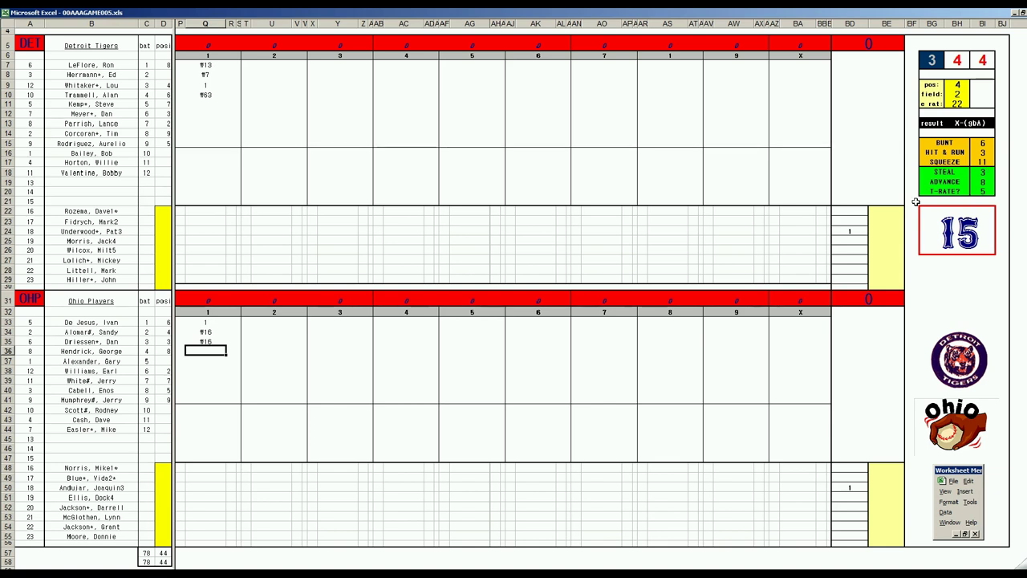
pyautogui.press('Up')
pyautogui.press('Right')
pyautogui.press('Left')
pyautogui.press('Down')
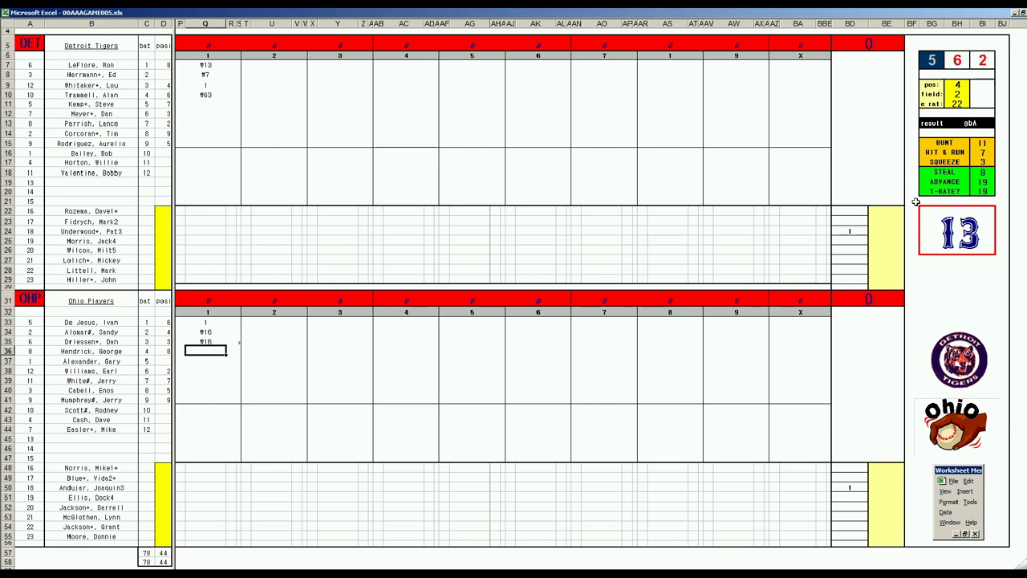
pyautogui.write('#8')
# - Score Detroit's second inning as 8, 8, 9 and #7, marking Kemp's run
pyautogui.click(271, 104)
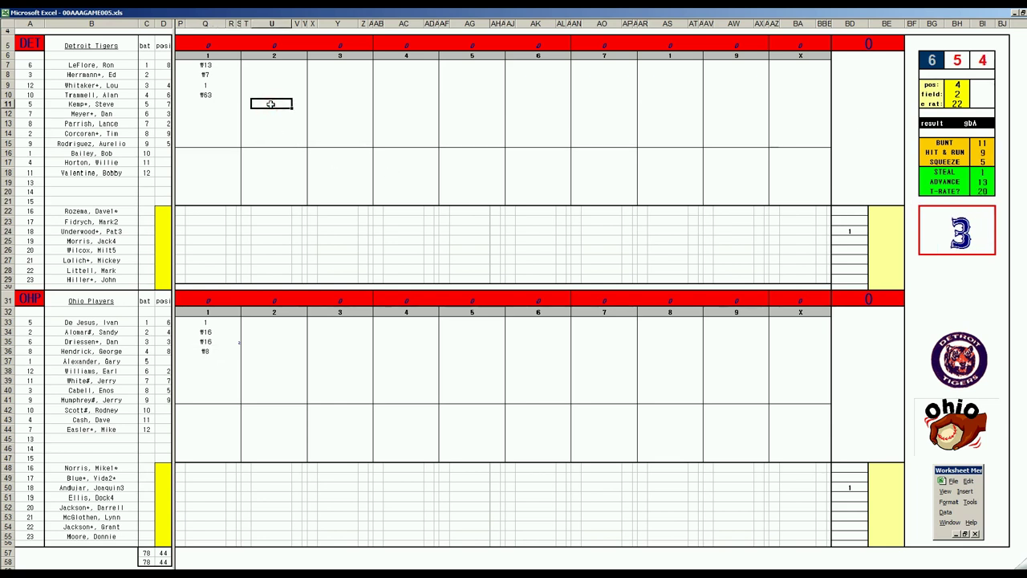
pyautogui.press('Return')
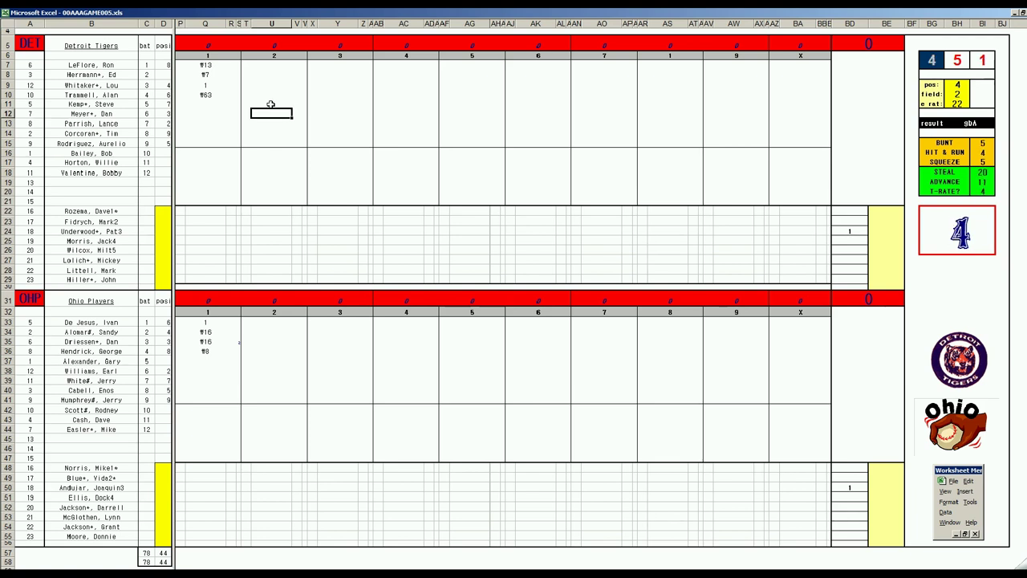
pyautogui.write('8')
pyautogui.press('Return')
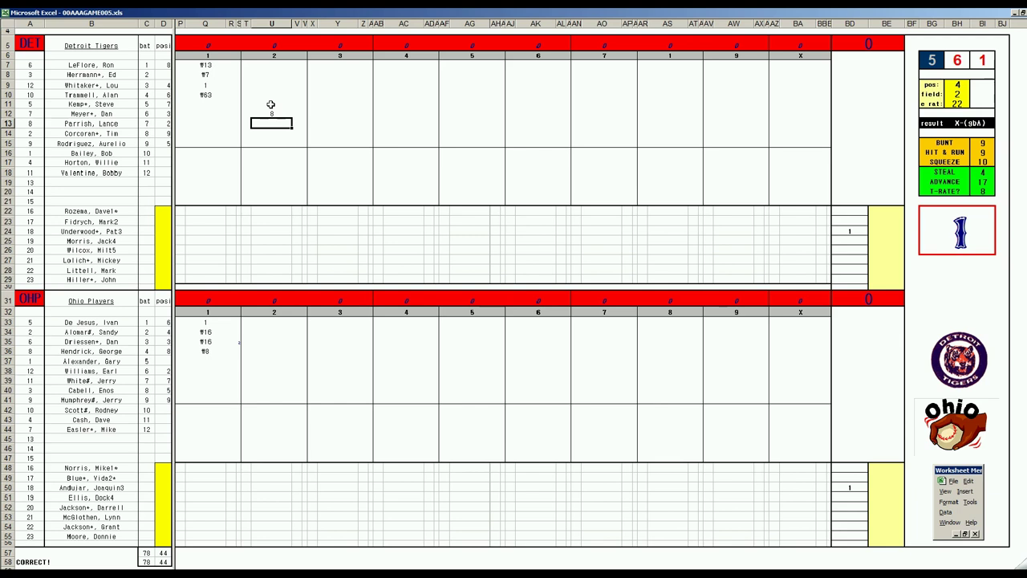
pyautogui.write('8')
pyautogui.press('Return')
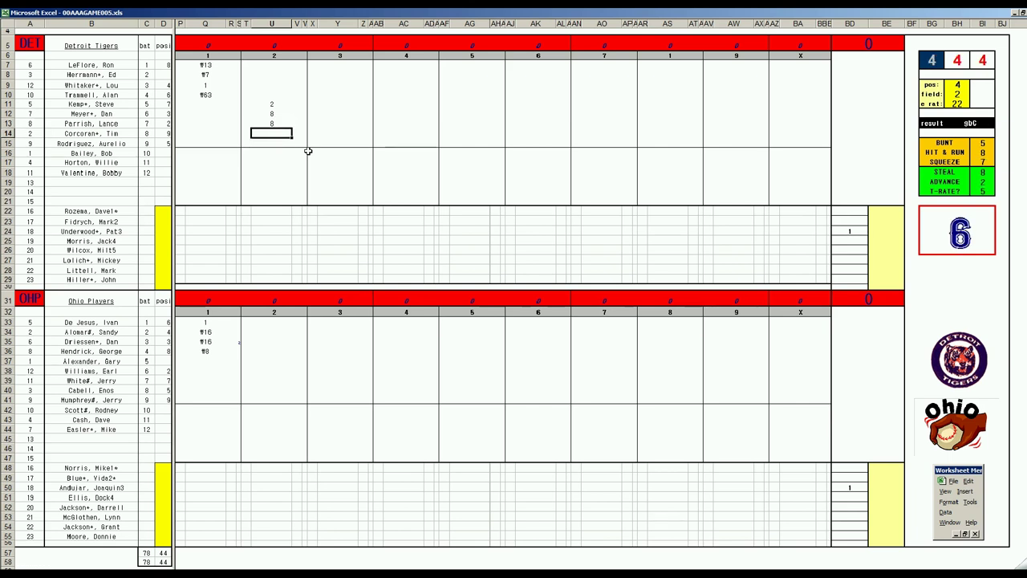
pyautogui.write('9')
pyautogui.press('Return')
pyautogui.press('Up')
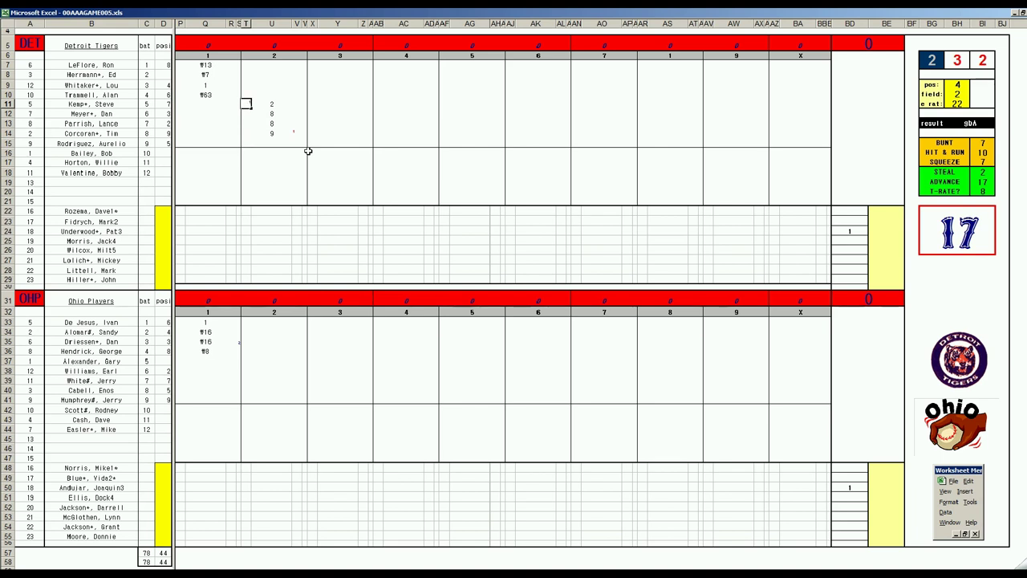
pyautogui.write('1')
pyautogui.press('Return')
pyautogui.press('Down')
pyautogui.press('Down')
pyautogui.press('Down')
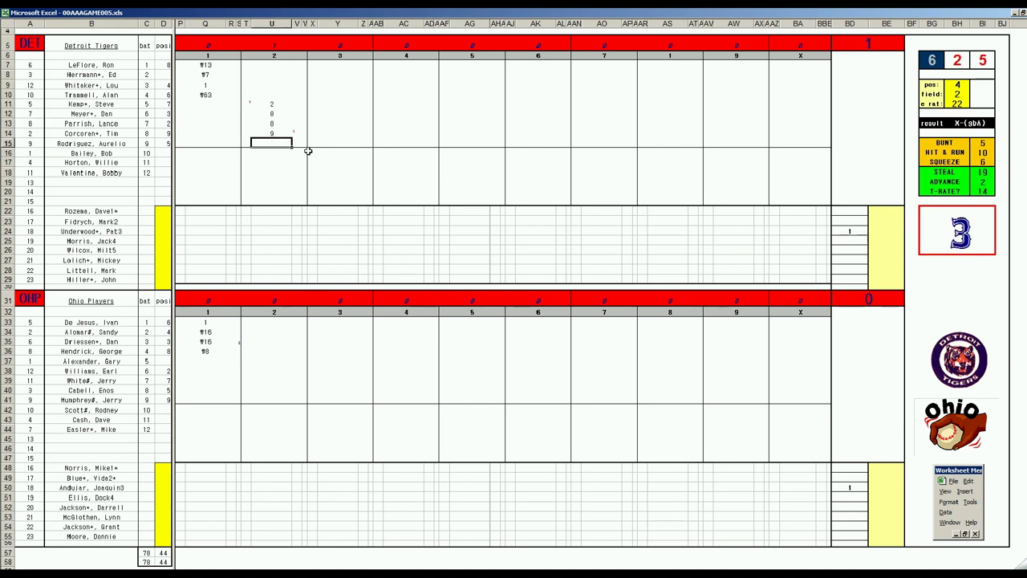
pyautogui.write('#7')
pyautogui.press('Return')
# - Enter 1 for LeFlore at the top of Detroit's second inning
pyautogui.hotkey('ctrl', 'Up')
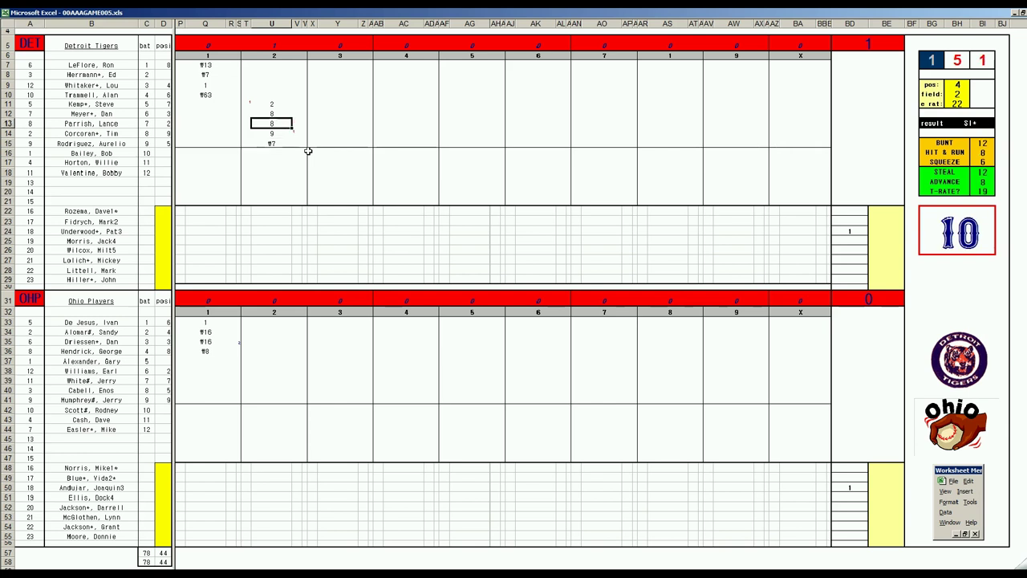
pyautogui.hotkey('ctrl', 'Up')
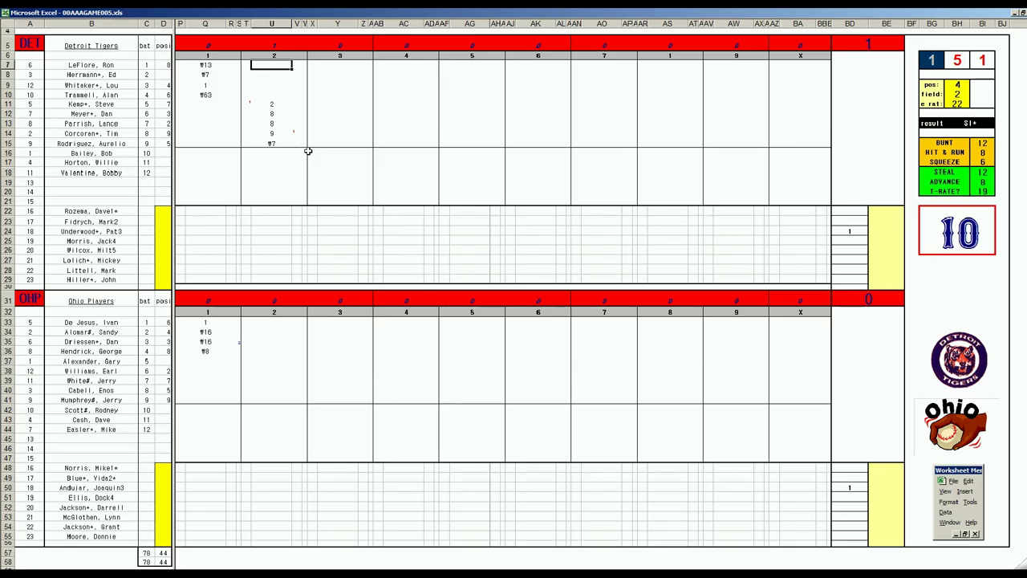
pyautogui.write('1')
pyautogui.press('Left')
pyautogui.press('Down')
pyautogui.press('Down')
pyautogui.press('Down')
pyautogui.press('Down')
pyautogui.press('Down')
pyautogui.press('Up')
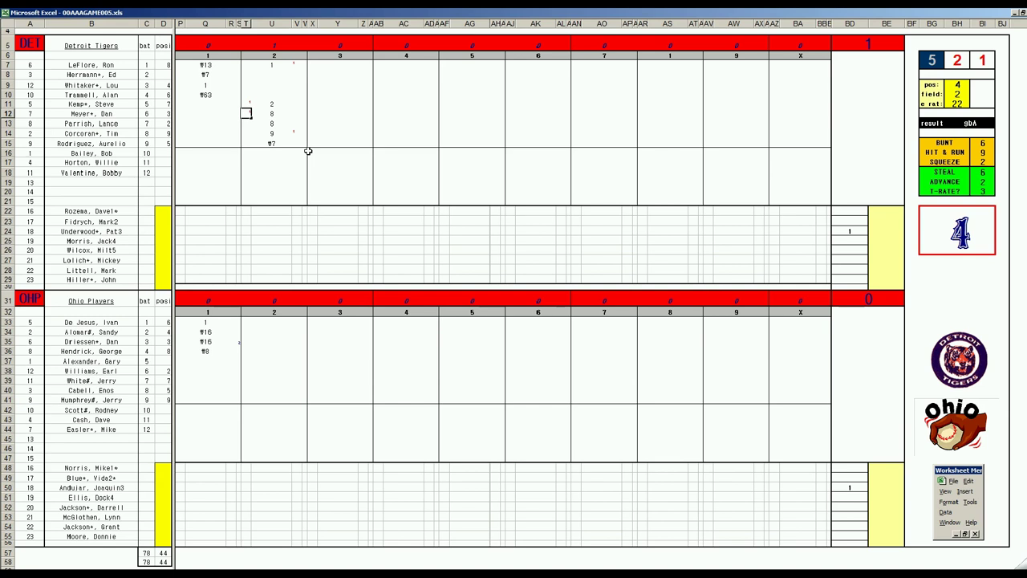
# - Set the field value to 2 and correct Herrmann's second-inning result to #43
pyautogui.click(272, 75)
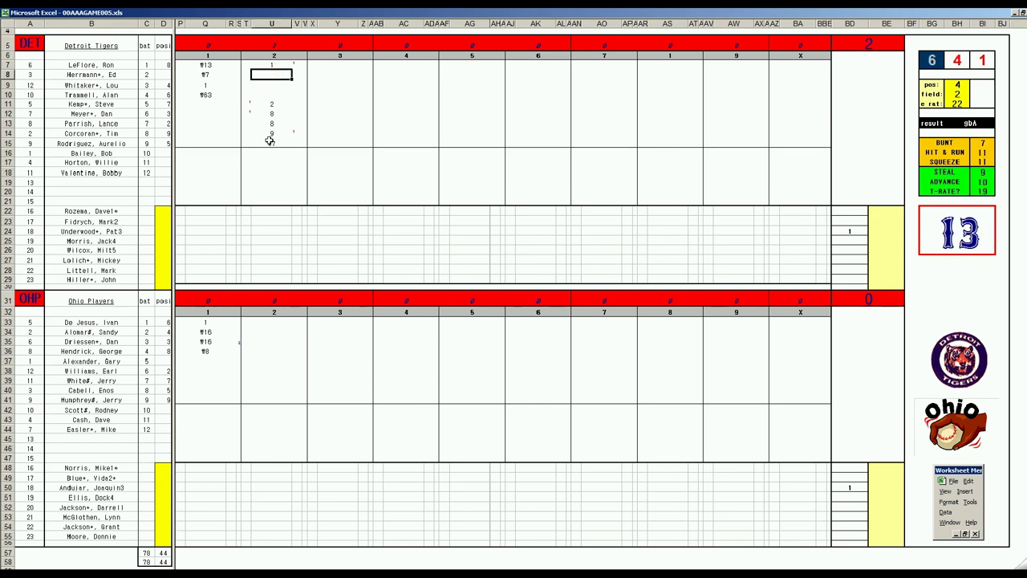
pyautogui.press('Tab')
pyautogui.write('2')
pyautogui.press('Return')
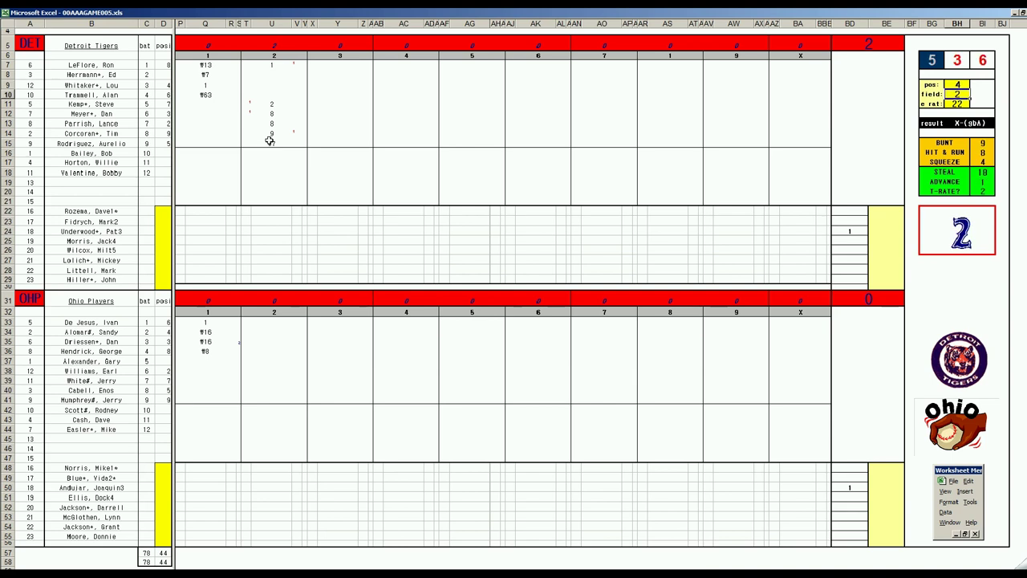
pyautogui.write('#7')
pyautogui.click(272, 74)
pyautogui.write('#43')
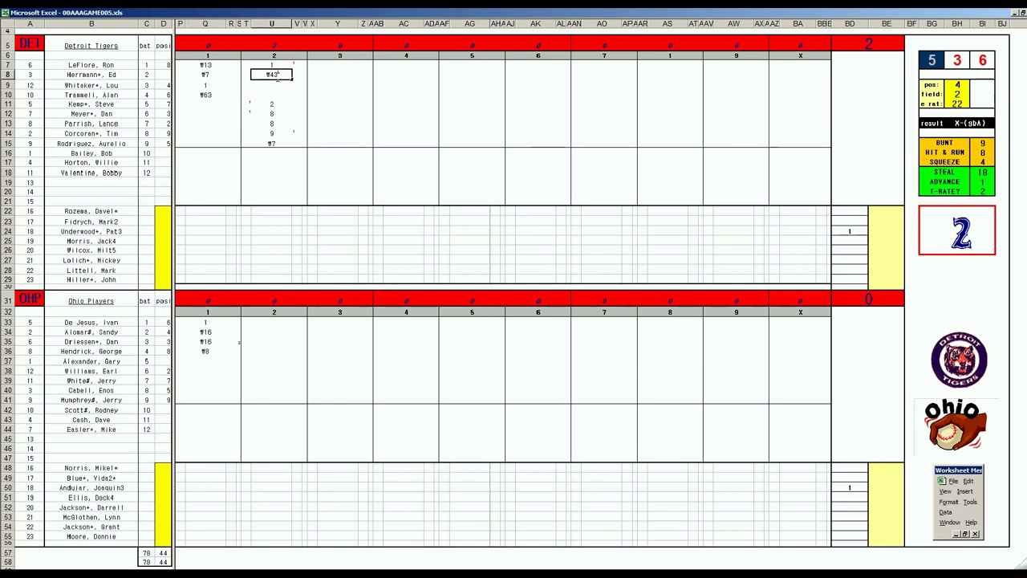
# - Score Ohio's second inning: #53, e4 and W643 for Alexander, Williams and White
pyautogui.click(276, 362)
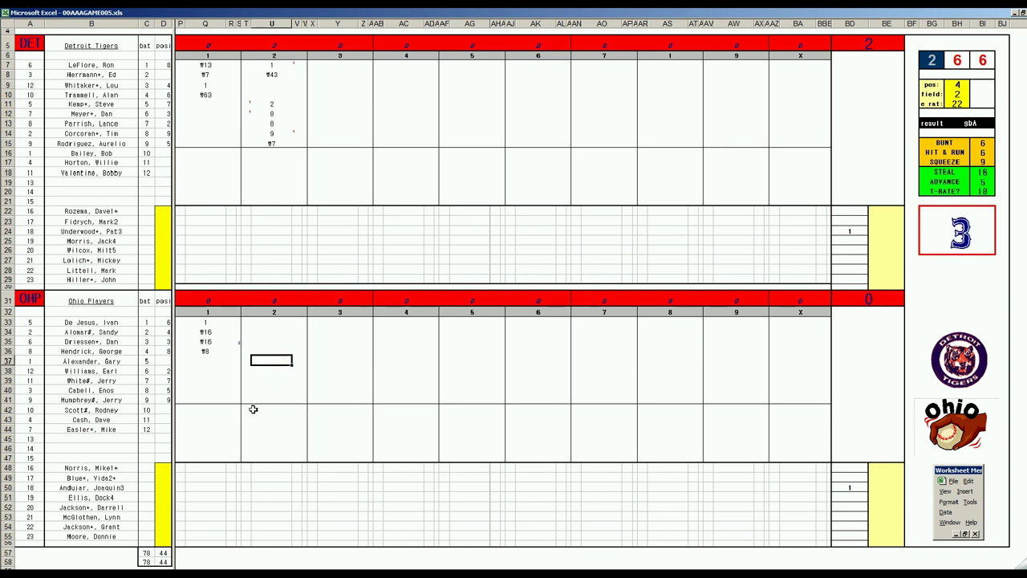
pyautogui.write('#53')
pyautogui.press('Return')
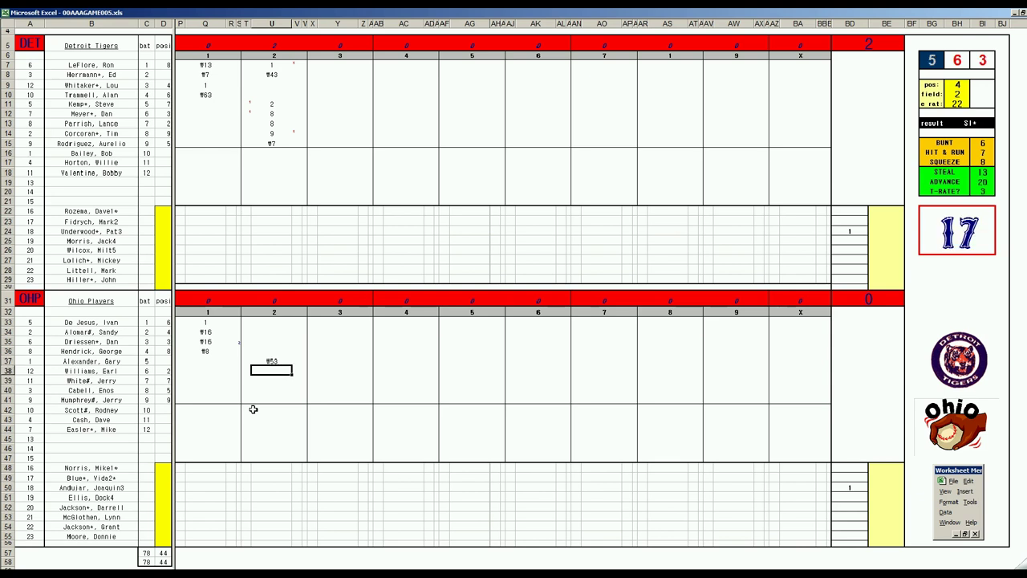
pyautogui.press('F9')
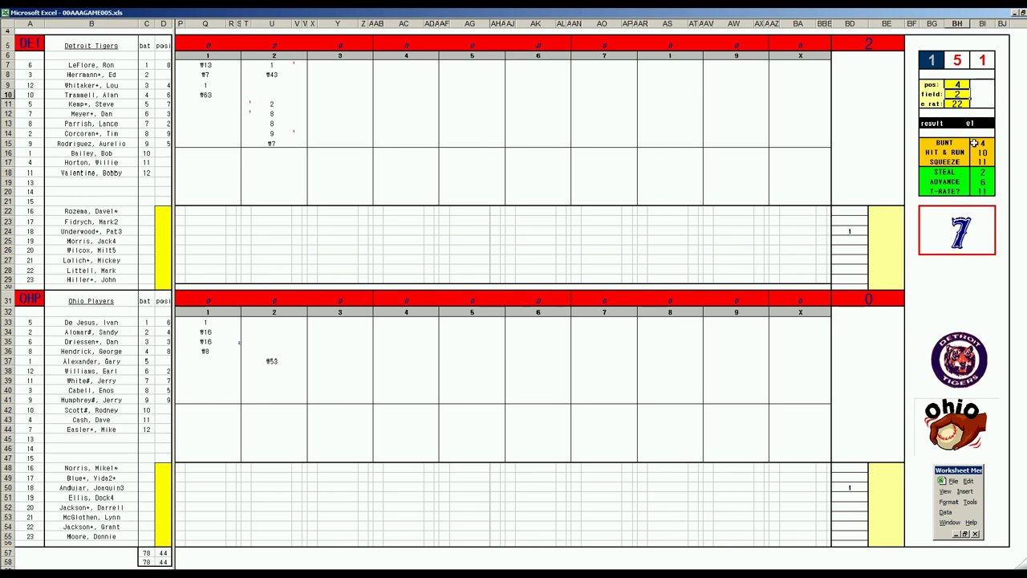
pyautogui.click(278, 370)
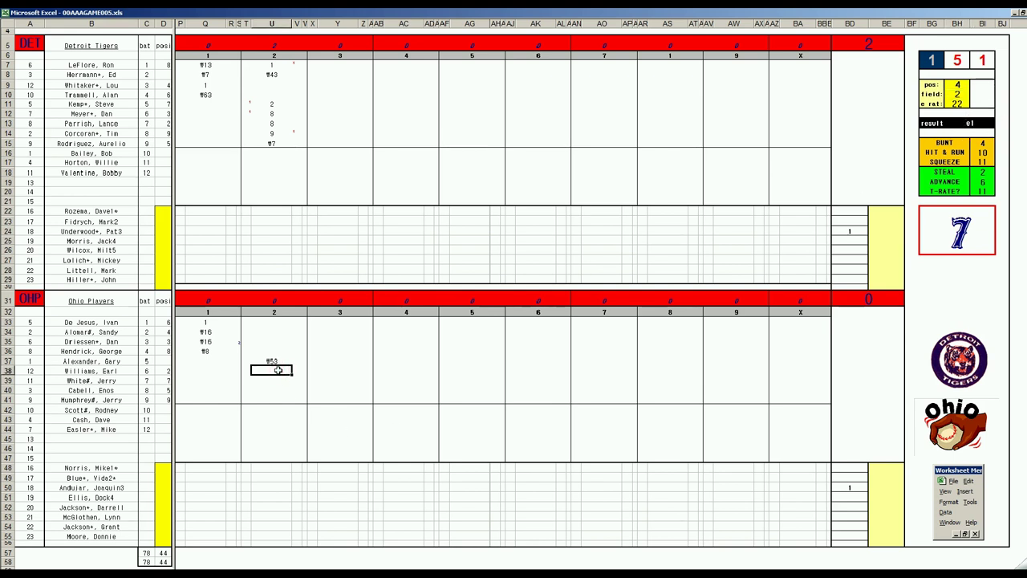
pyautogui.write('e4')
pyautogui.press('Return')
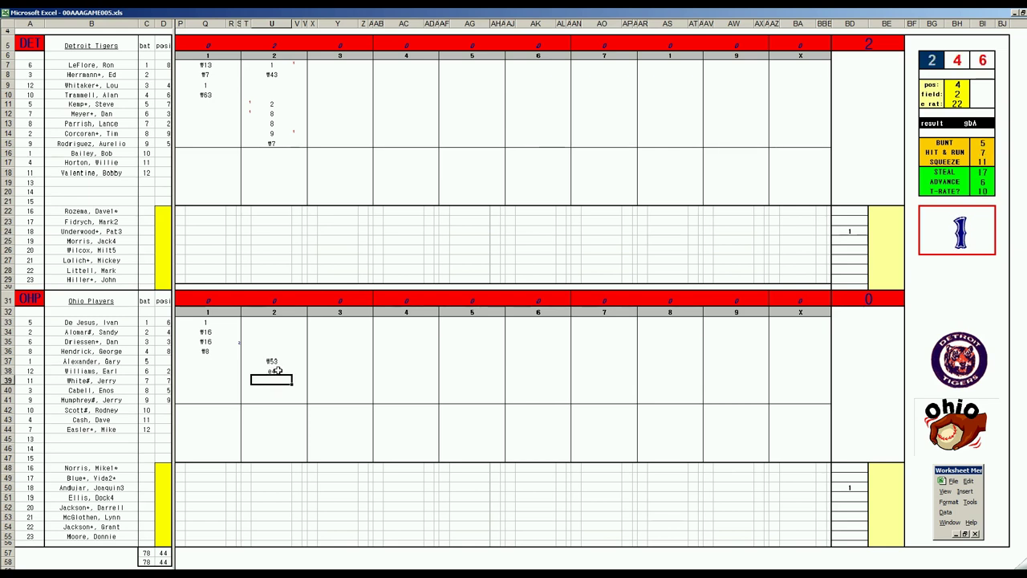
pyautogui.write('W643')
# - Score Whitaker 1, Trammell k and Kemp 1 in Detroit's third inning
pyautogui.click(334, 83)
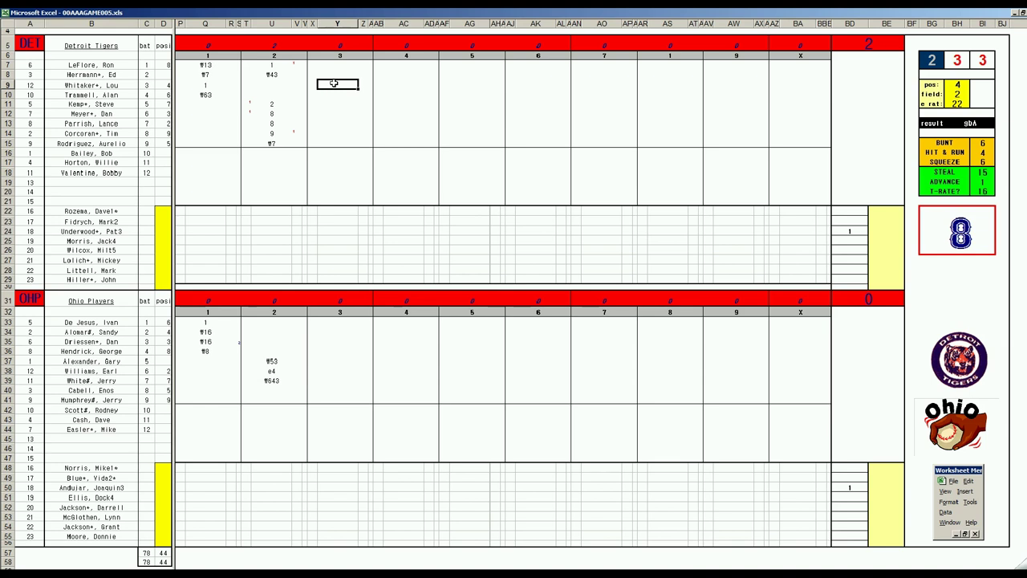
pyautogui.write('1')
pyautogui.press('Return')
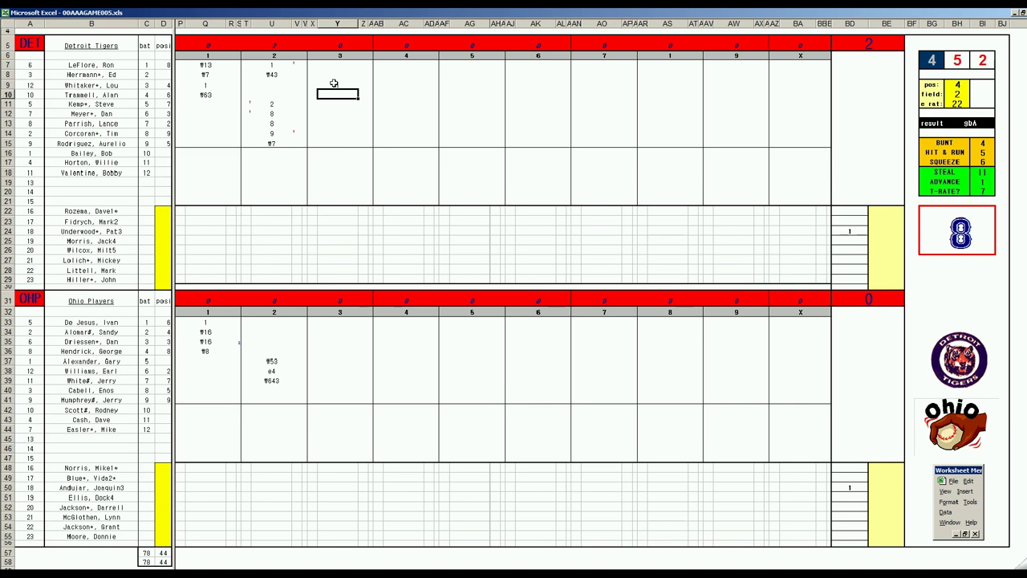
pyautogui.write('k')
pyautogui.press('Return')
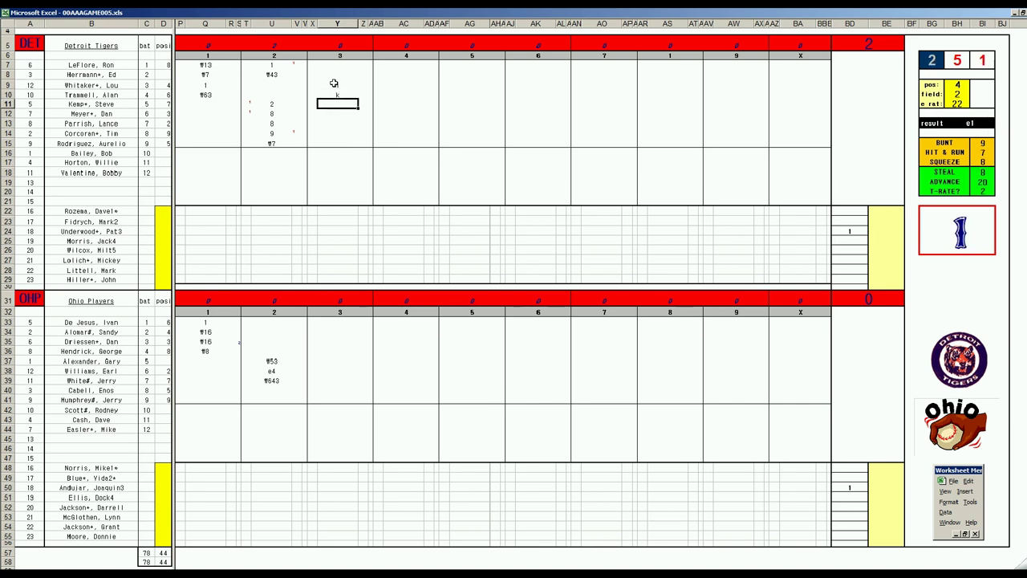
pyautogui.write('1')
pyautogui.press('Return')
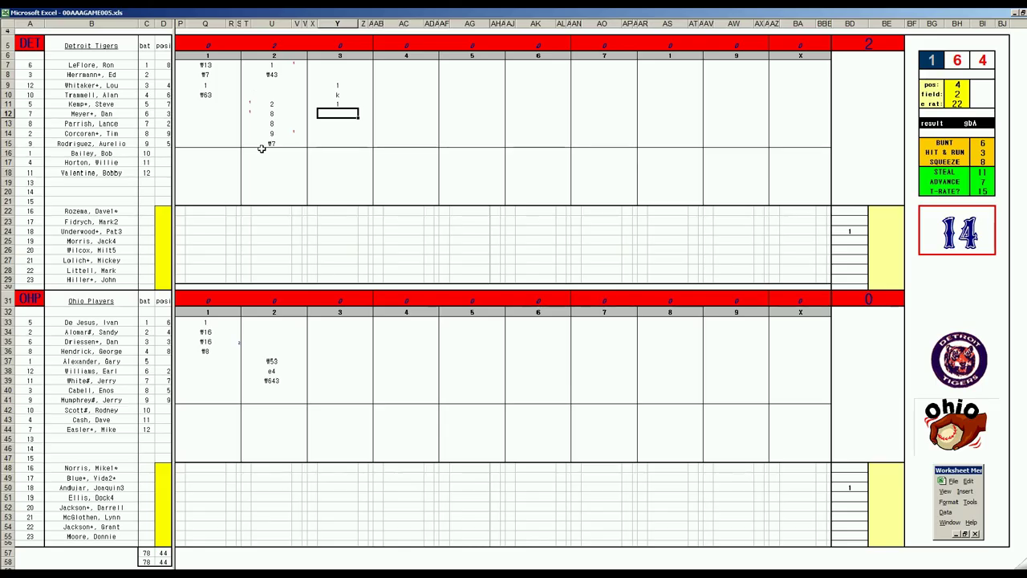
pyautogui.press('Left')
pyautogui.press('Up')
pyautogui.press('Up')
pyautogui.press('Up')
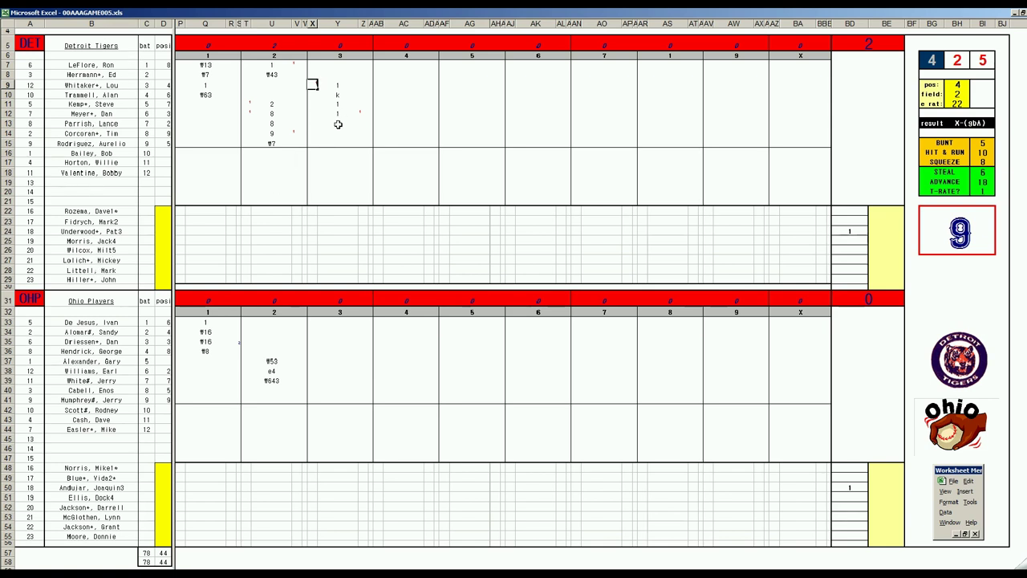
# - Add Parrish's 1, a run mark, Corcoran's #7 and Rodriguez's #5
pyautogui.click(338, 124)
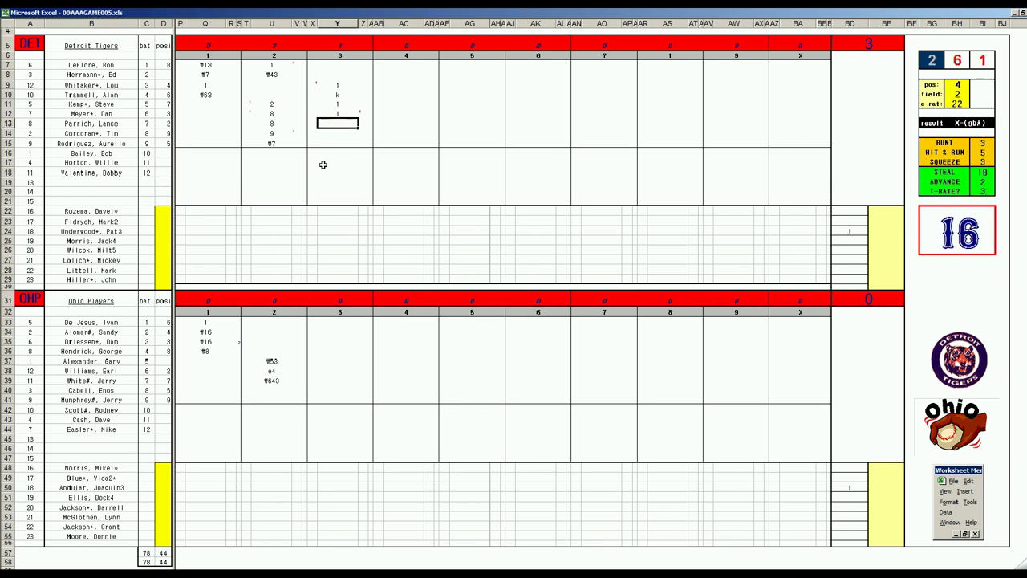
pyautogui.write('1')
pyautogui.press('Tab')
pyautogui.press('Left')
pyautogui.press('Left')
pyautogui.press('Up')
pyautogui.press('Up')
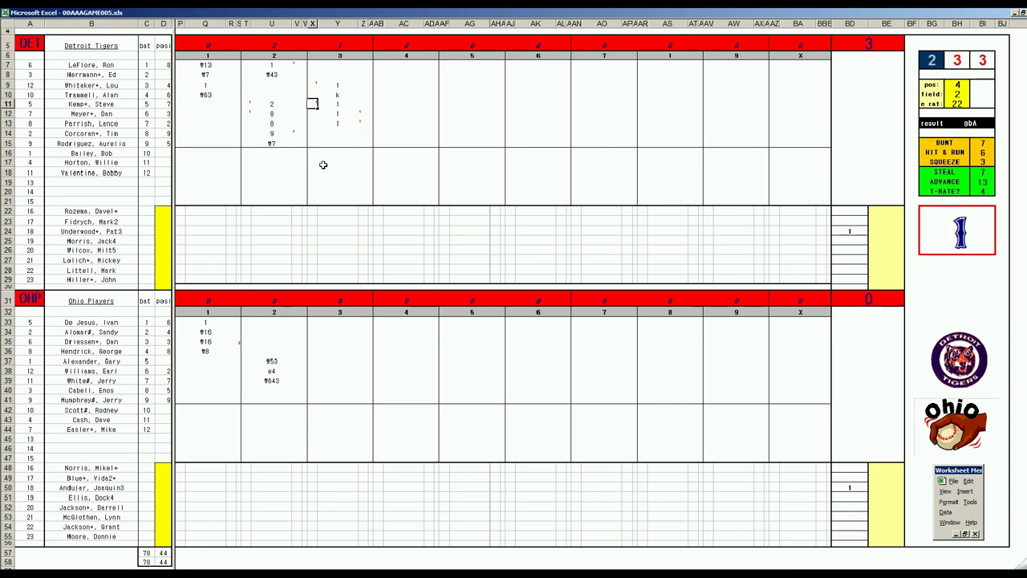
pyautogui.press('Right')
pyautogui.press('Down')
pyautogui.press('Down')
pyautogui.press('Down')
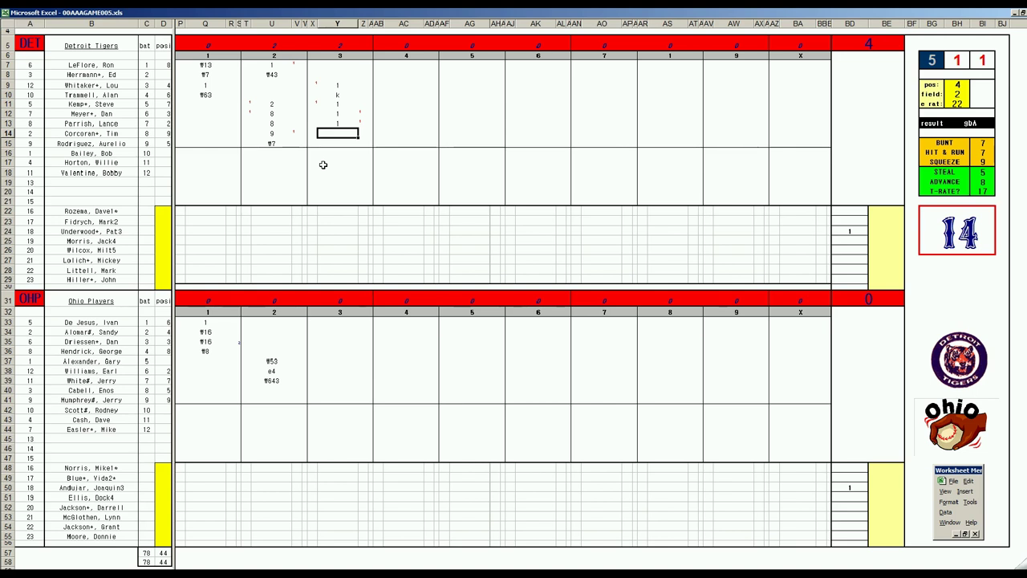
pyautogui.write('#7')
pyautogui.press('Return')
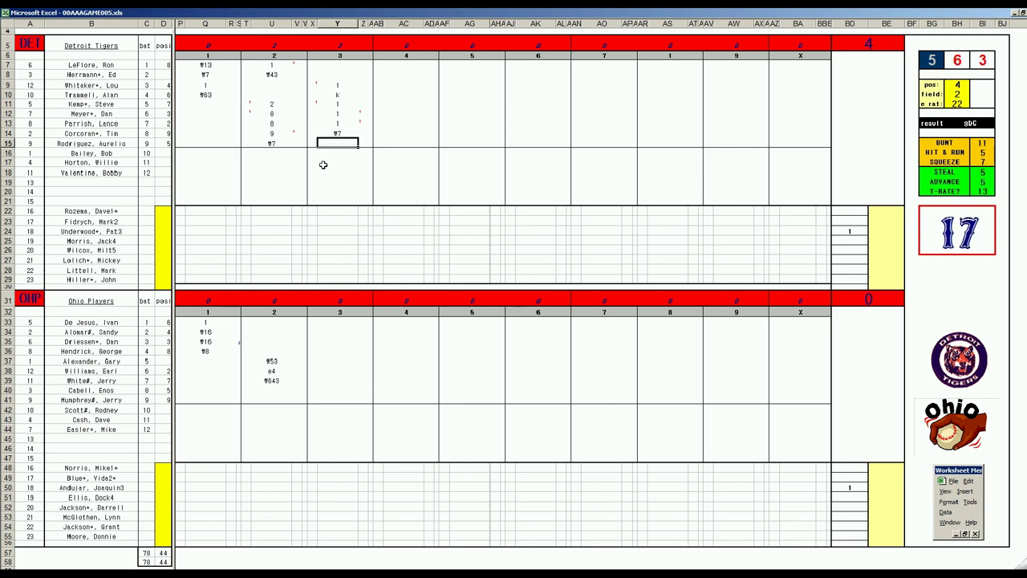
pyautogui.write('#5')
# - Score Ohio's third inning: #8 for Cabell, #6 for Mumphrey, 1 for De Jesus
pyautogui.click(321, 389)
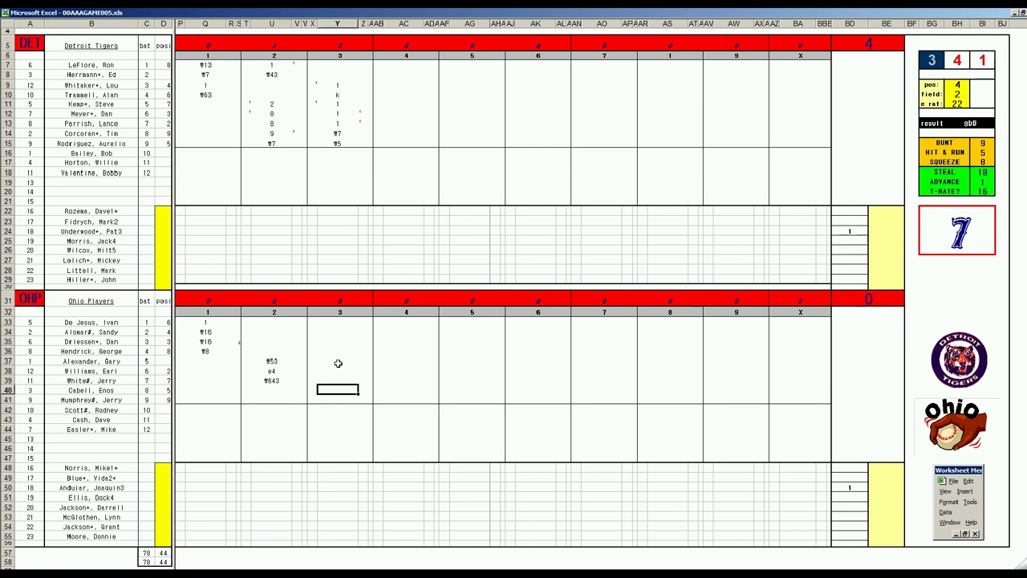
pyautogui.write('#8')
pyautogui.press('Return')
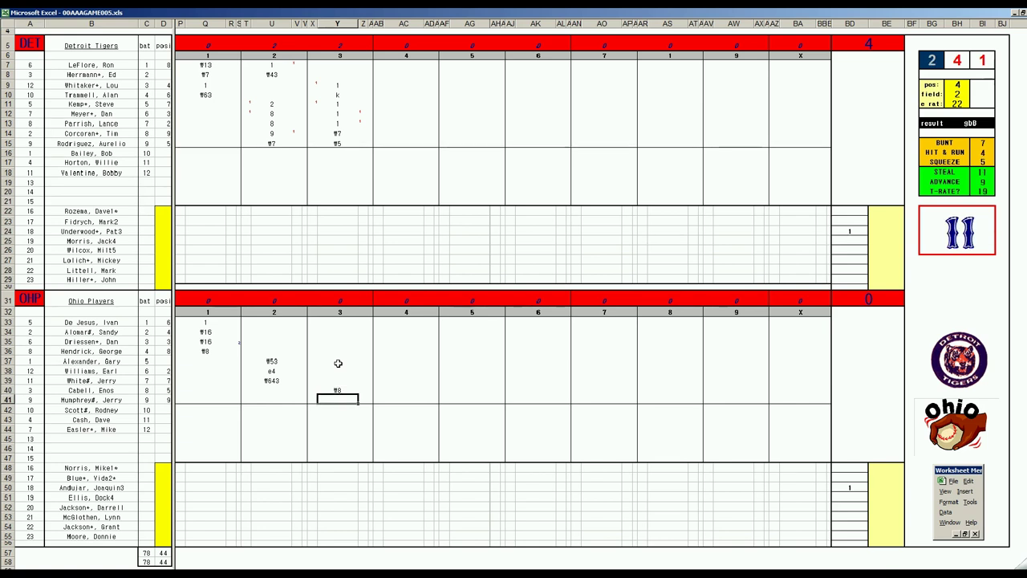
pyautogui.write('#6')
pyautogui.press('Return')
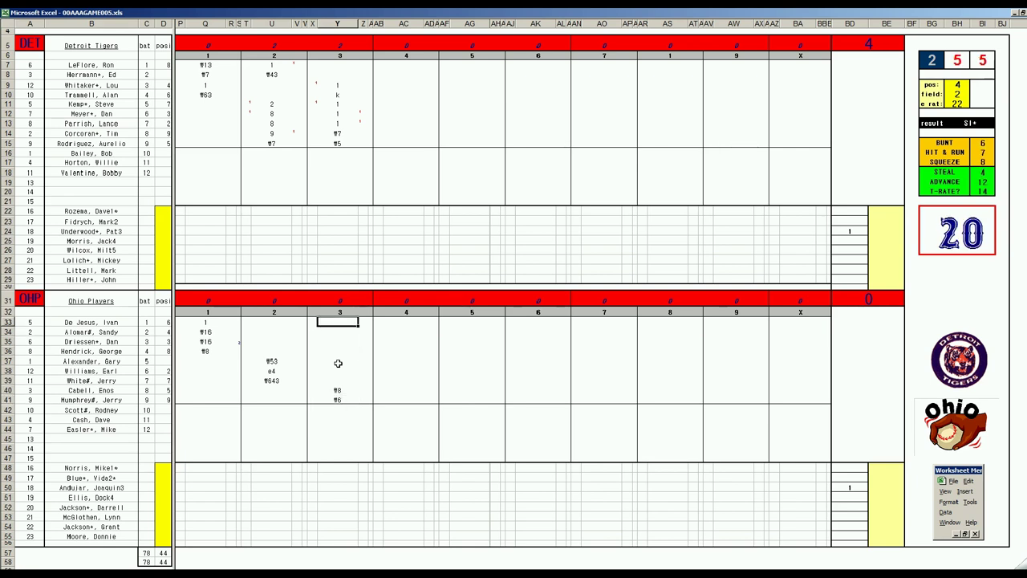
pyautogui.write('1')
pyautogui.press('Return')
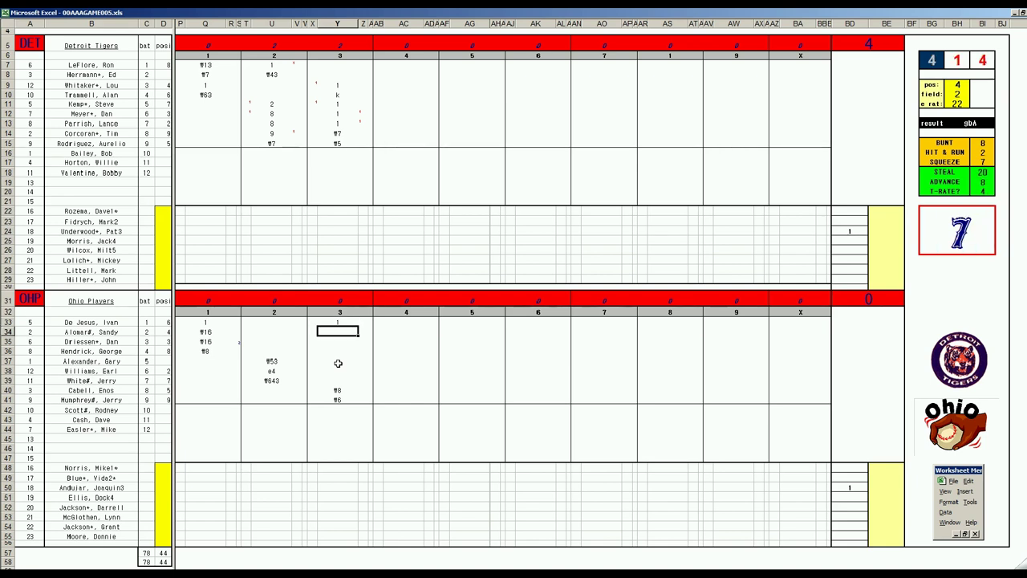
# - Set the dice panel to position 6, field 1 and error rating 16
pyautogui.hotkey('ctrl', 'r')
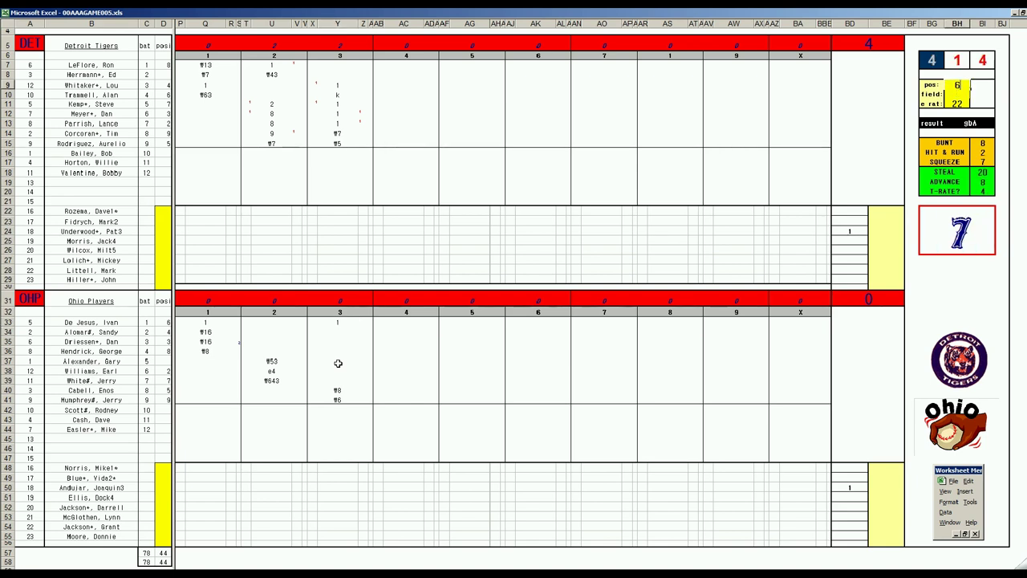
pyautogui.press('Return')
pyautogui.write('1')
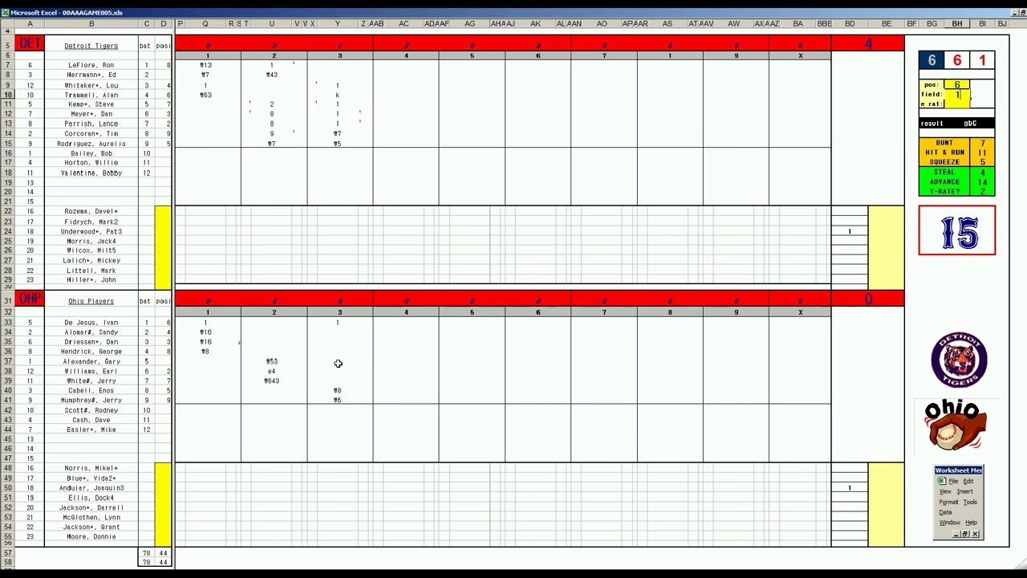
pyautogui.press('Return')
pyautogui.write('16')
pyautogui.press('Return')
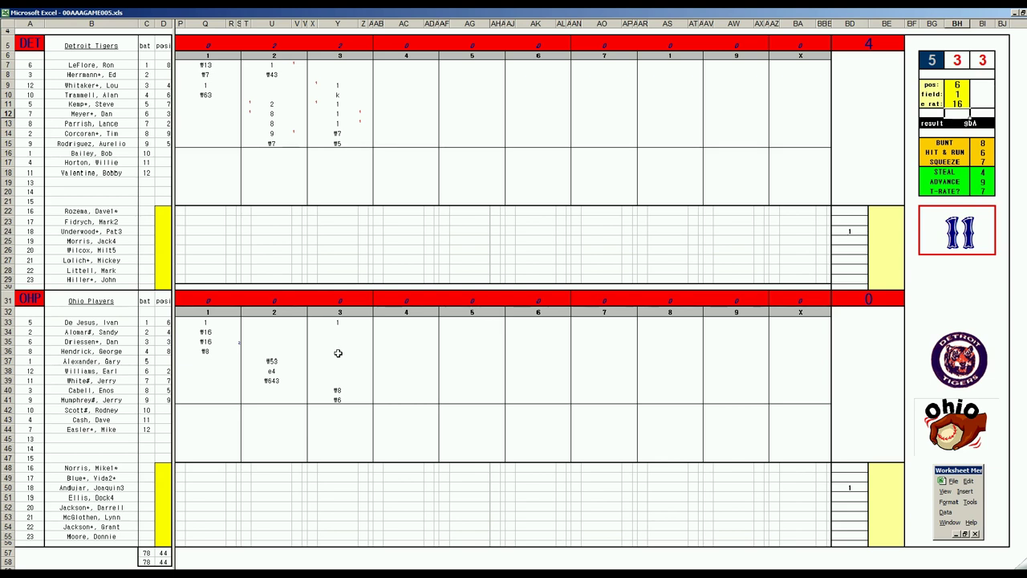
pyautogui.click(339, 331)
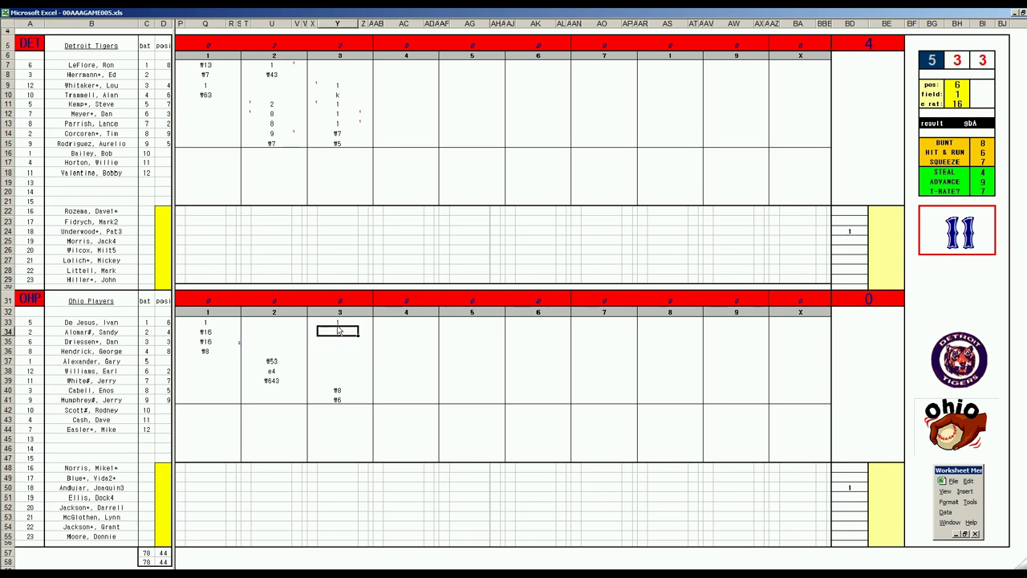
# - Enter #63, then score LeFlore's fourth-inning 8 in AC7 with a tick mark beside it
pyautogui.write('#63')
pyautogui.click(411, 64)
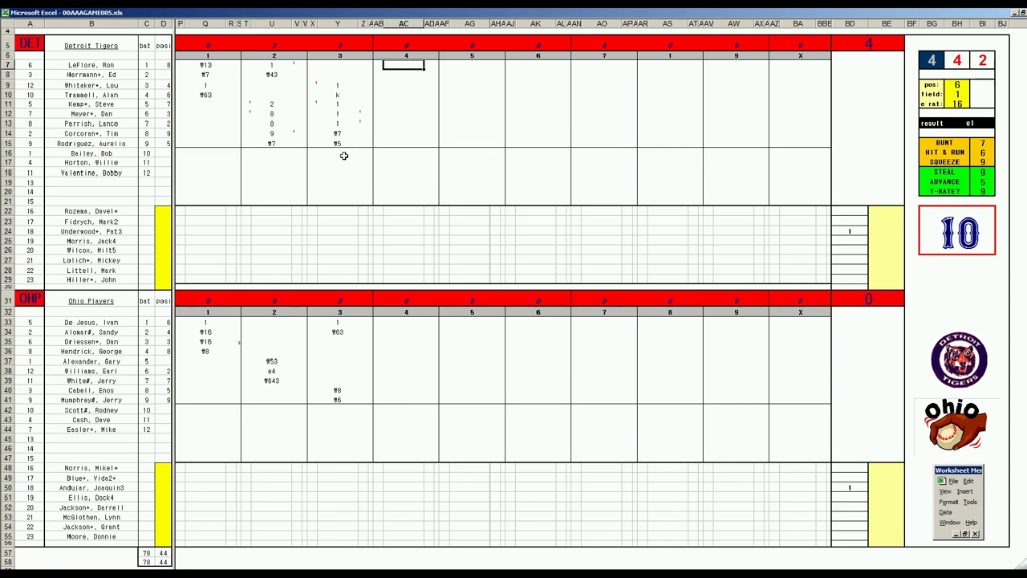
pyautogui.write('8')
pyautogui.press('Return')
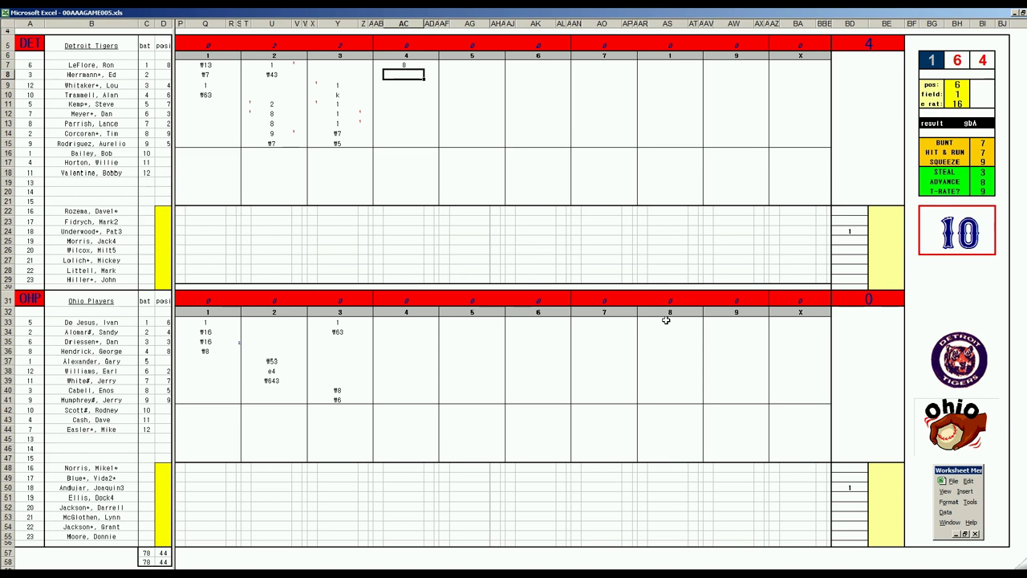
pyautogui.press('Up')
pyautogui.press('Right')
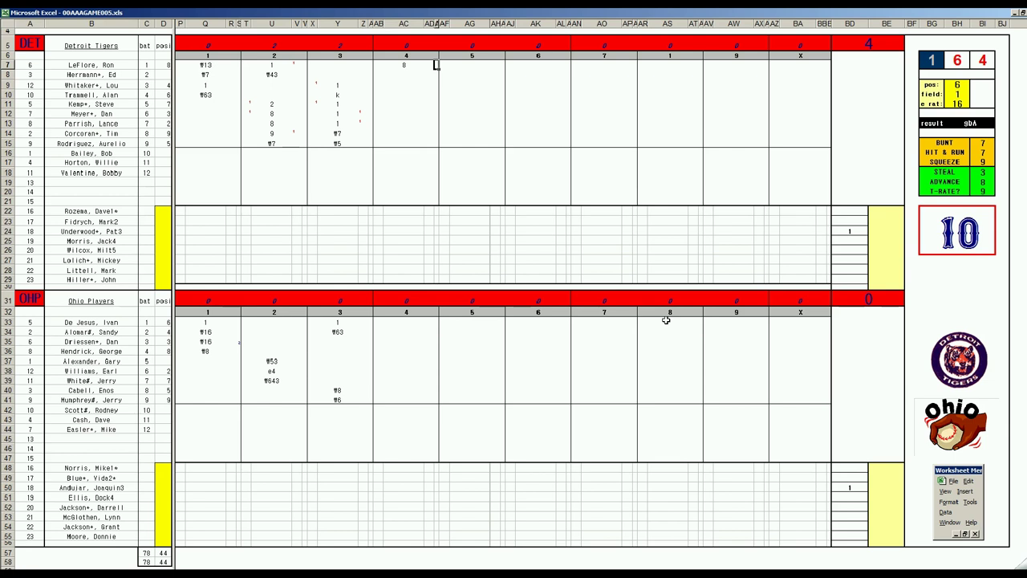
pyautogui.write("'")
pyautogui.press('Left')
# - Score the next three Tigers batters #9, #9 and k down column AC
pyautogui.press('Down')
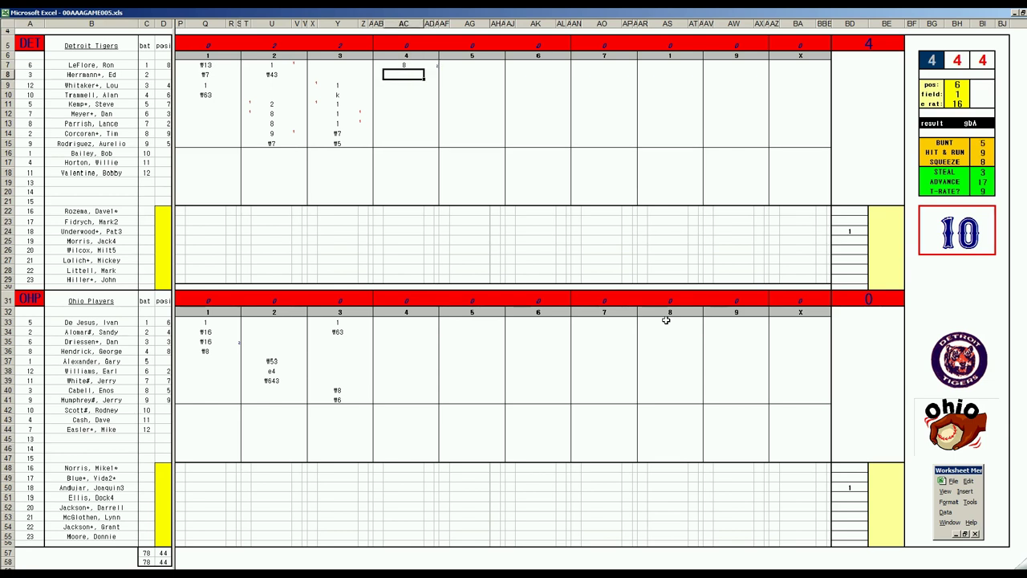
pyautogui.write('#9')
pyautogui.press('Return')
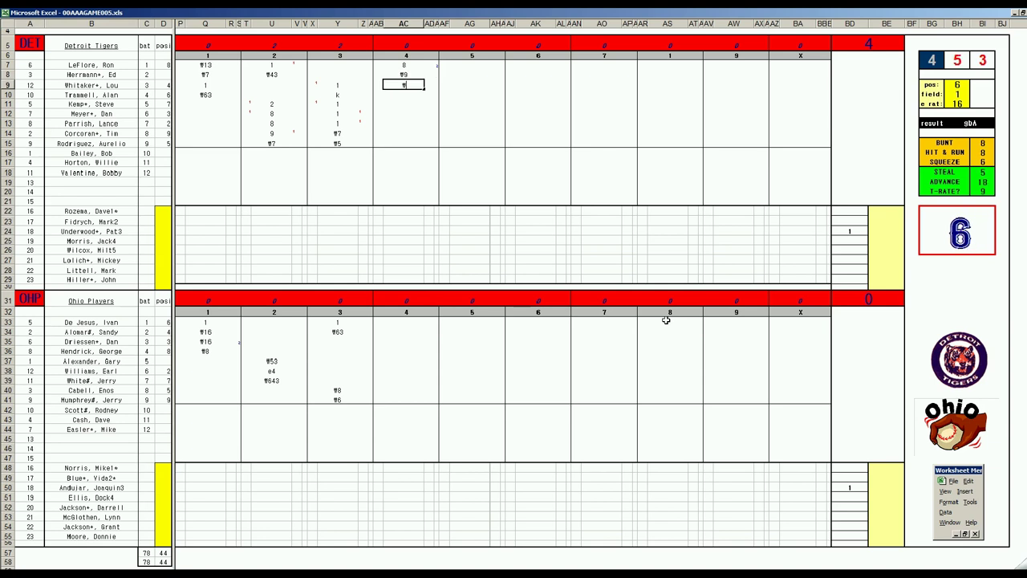
pyautogui.write('#9')
pyautogui.press('Return')
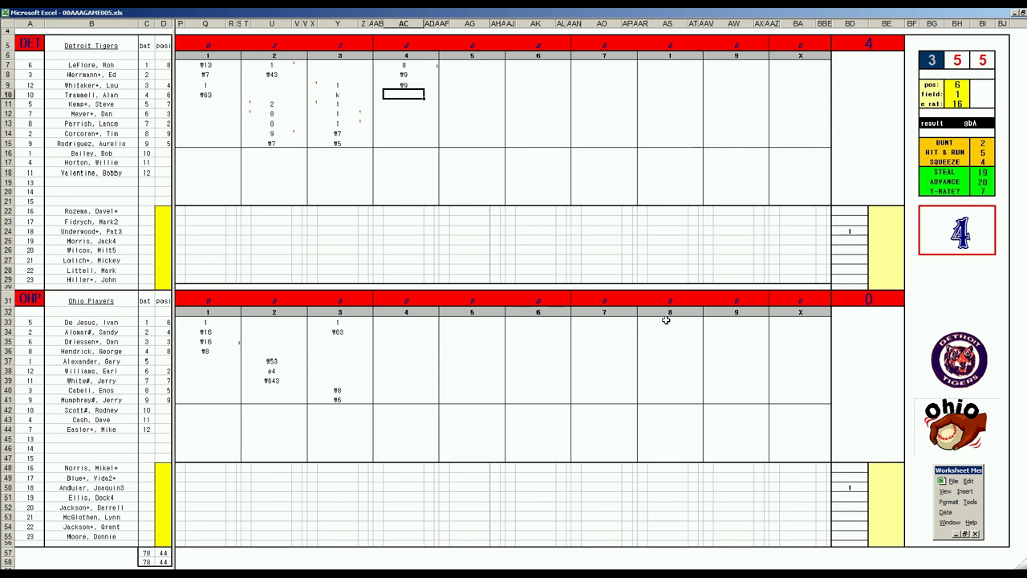
pyautogui.write('k')
# - Re-roll the dice and score Ohio's fourth-inning 8, 1 and 9 from AC35 down
pyautogui.click(398, 338)
pyautogui.press('F9')
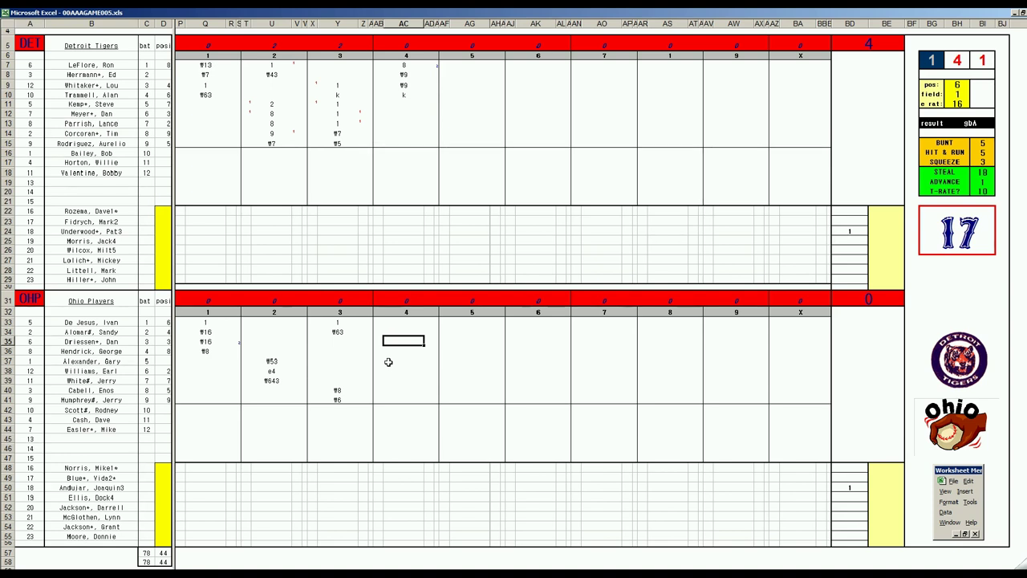
pyautogui.write('8')
pyautogui.press('Return')
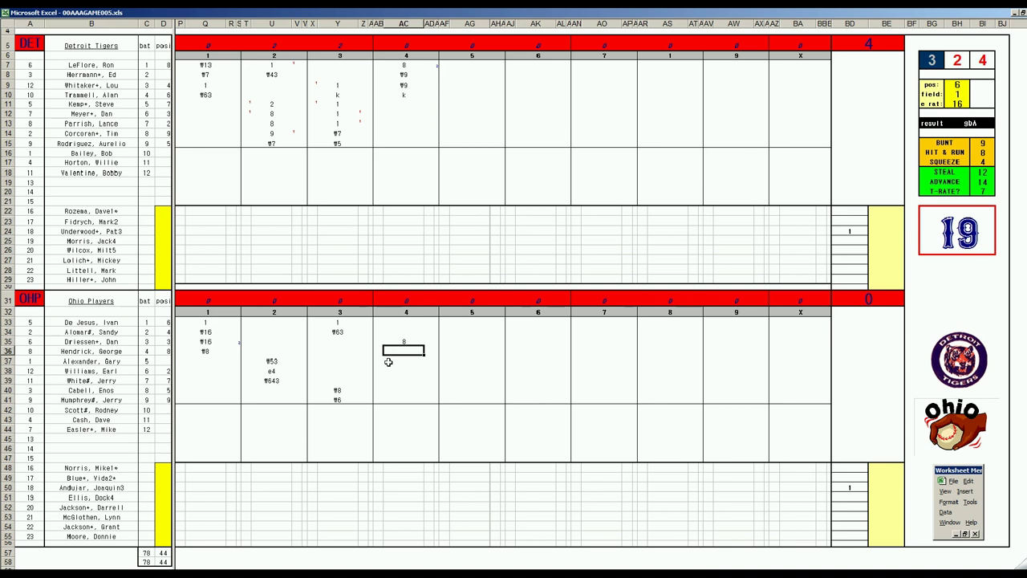
pyautogui.write('1')
pyautogui.press('Return')
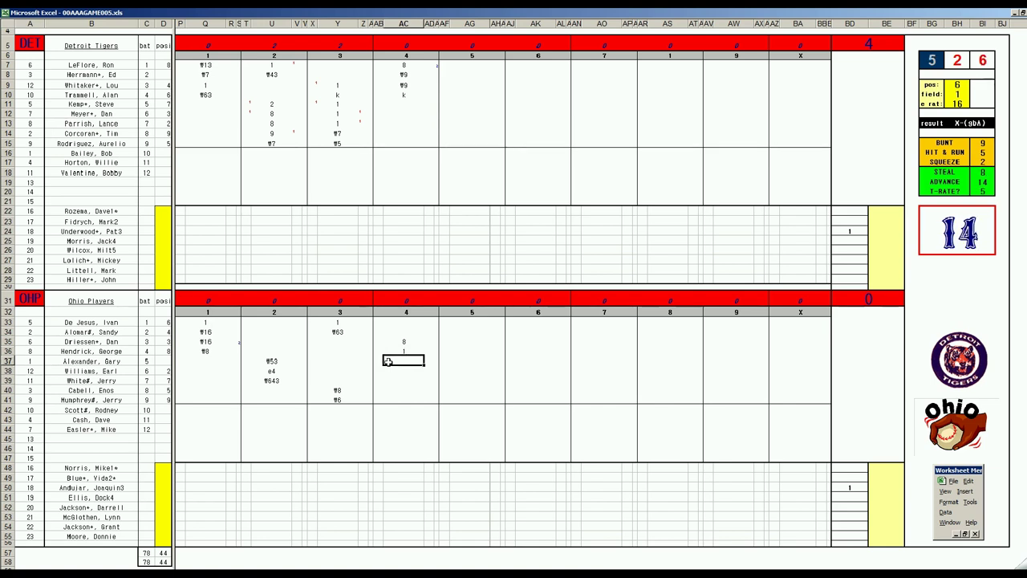
pyautogui.write('9')
pyautogui.press('Return')
# - Mark the AC35 runner as scored, then enter #16 and k for the next batters
pyautogui.press('Left')
pyautogui.press('Up')
pyautogui.press('Up')
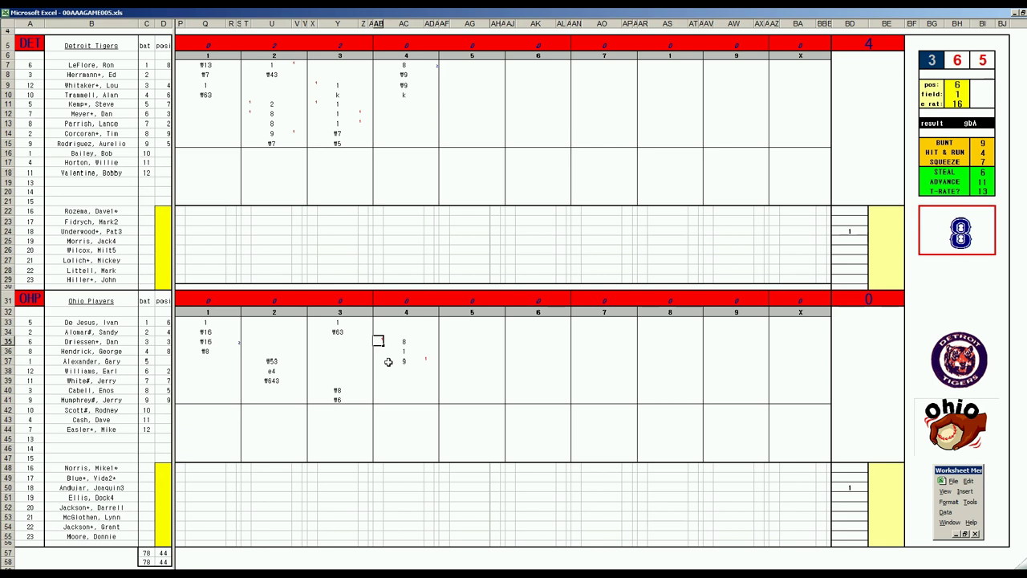
pyautogui.write('1')
pyautogui.press('Return')
pyautogui.press('Right')
pyautogui.press('Down')
pyautogui.press('Down')
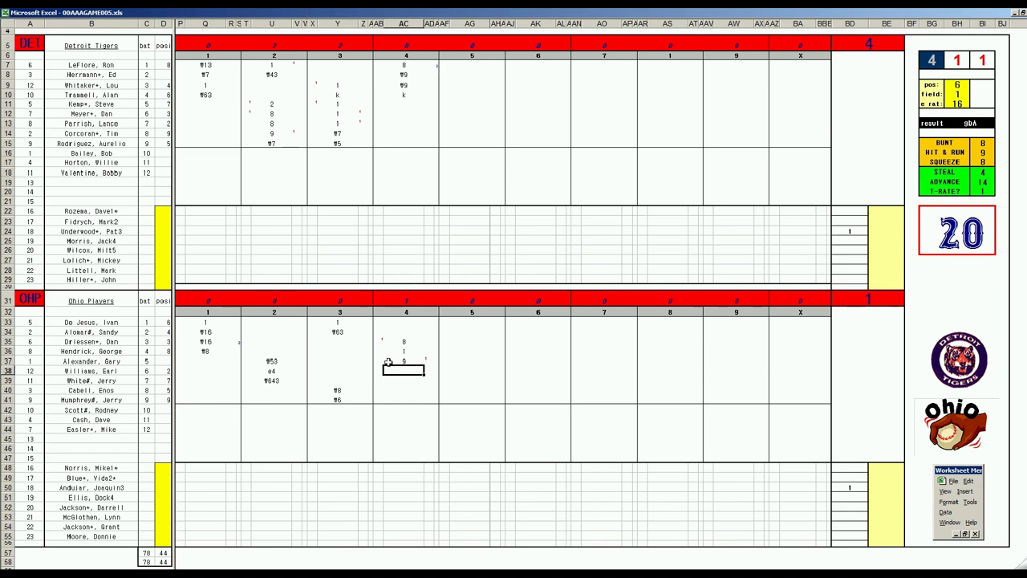
pyautogui.write('#16')
pyautogui.press('Return')
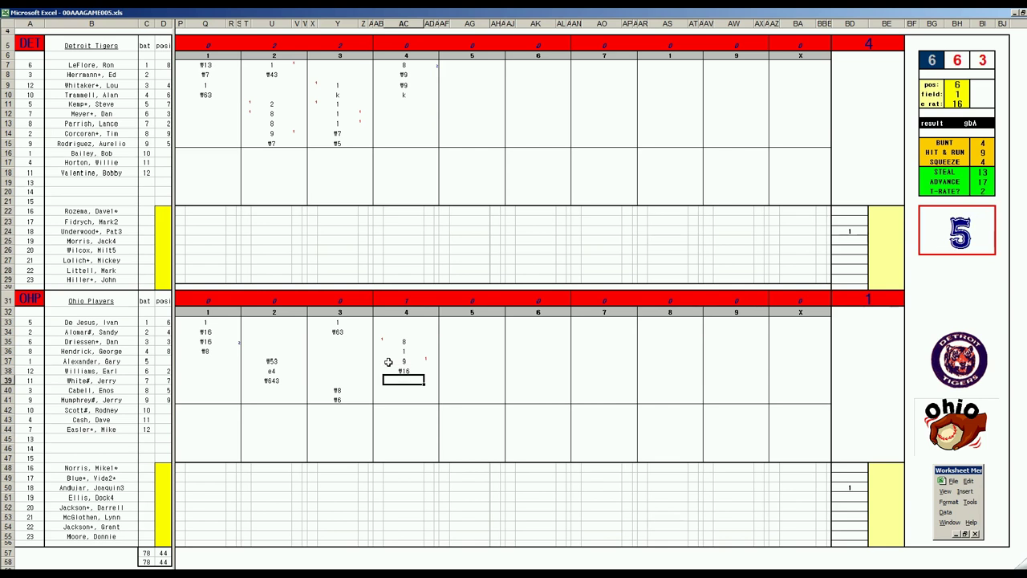
pyautogui.write('k')
# - Score the Tigers' fifth inning k, 8 and 1 in AG11 through AG13
pyautogui.click(465, 103)
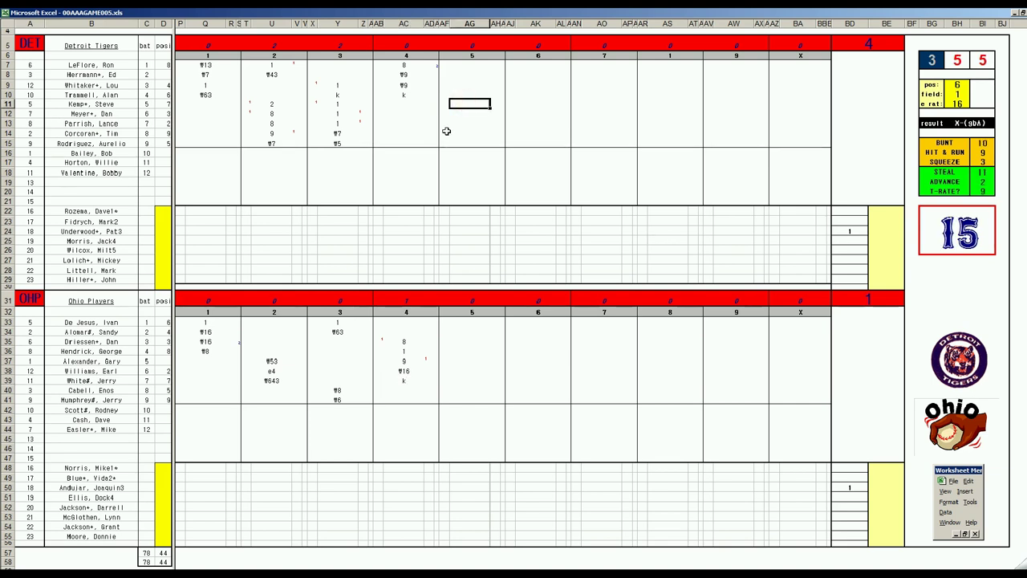
pyautogui.write('k')
pyautogui.press('Return')
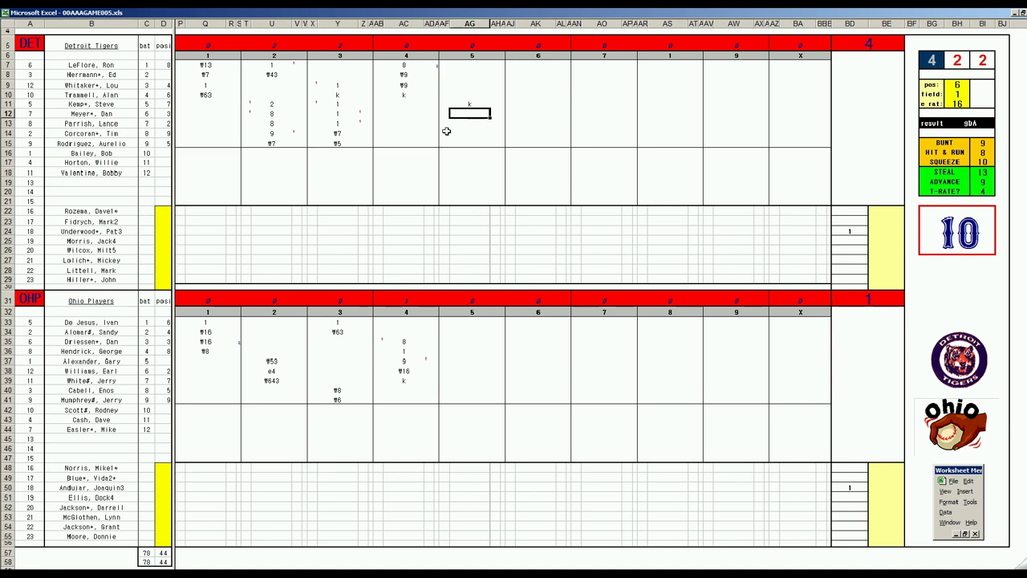
pyautogui.write('8')
pyautogui.press('Return')
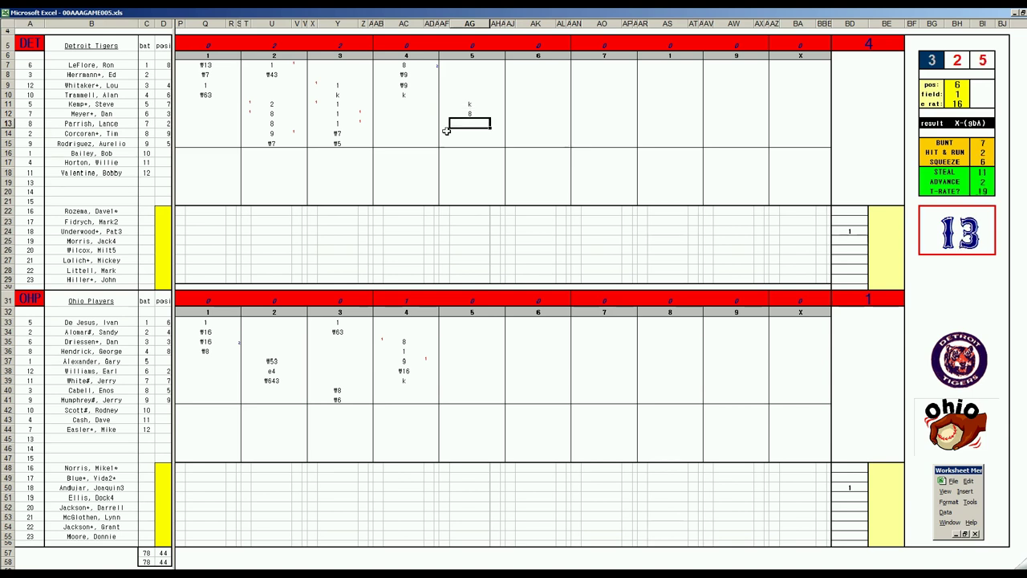
pyautogui.write('1')
pyautogui.press('Return')
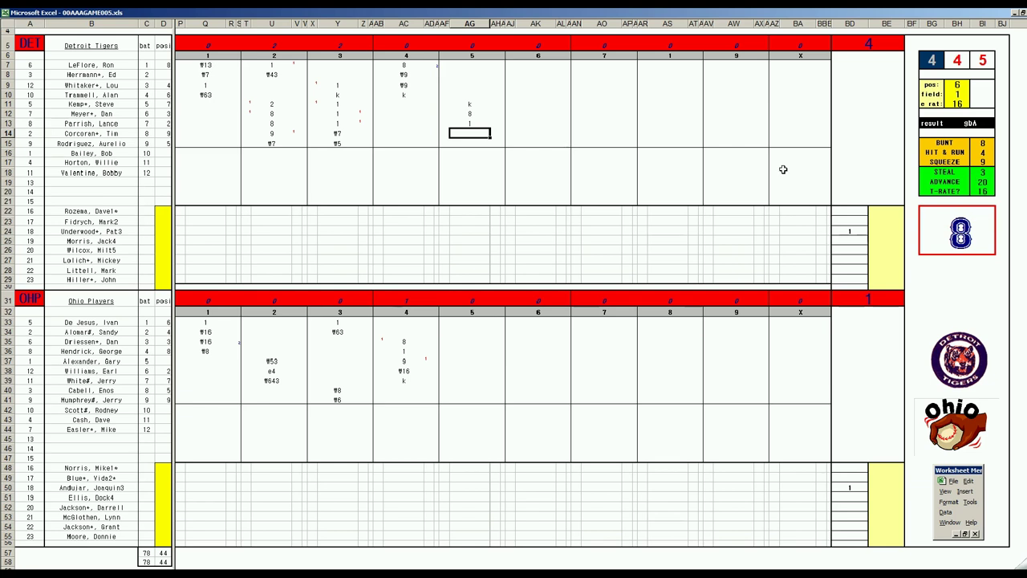
# - Edit bench-row cell AG22, then enter a 1 in AG14
pyautogui.click(470, 210)
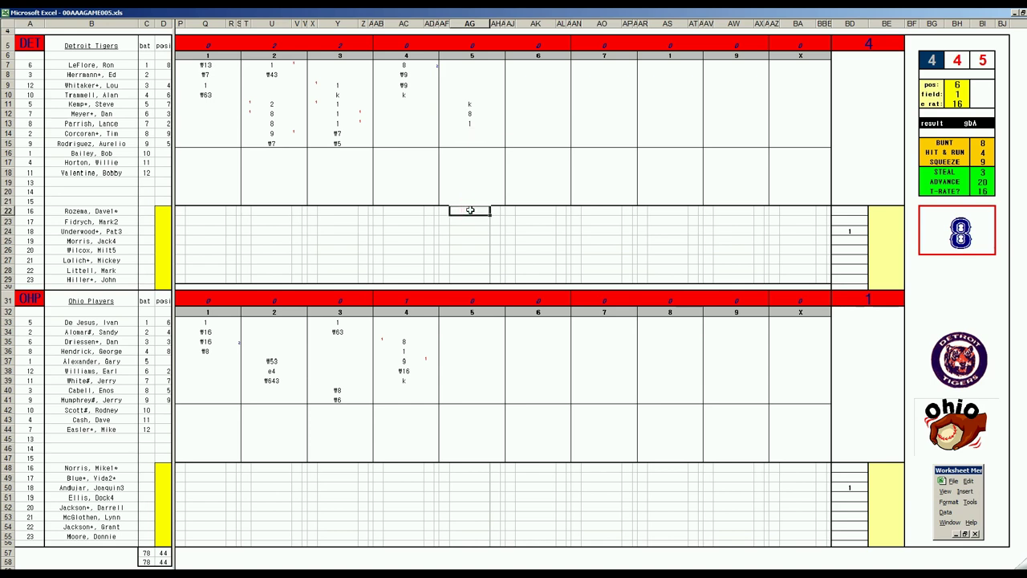
pyautogui.doubleClick(471, 209)
pyautogui.write('r')
pyautogui.click(470, 134)
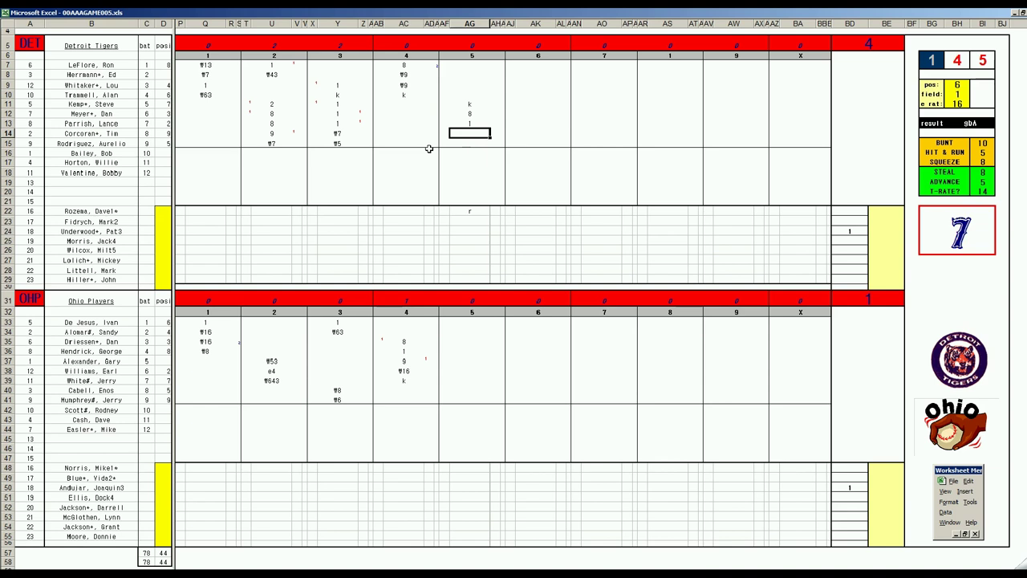
pyautogui.write('1')
pyautogui.press('Return')
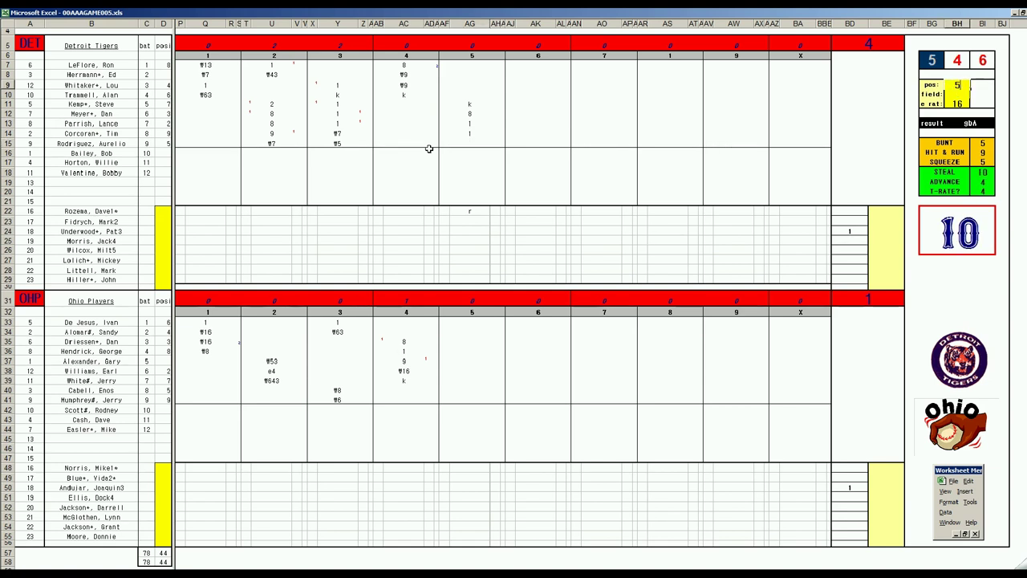
# - Set the panel to position 5, field 2, error rating 19, and enter #53 in AG15
pyautogui.press('Return')
pyautogui.write('2')
pyautogui.press('Return')
pyautogui.write('19')
pyautogui.press('Return')
pyautogui.click(470, 143)
pyautogui.write('#53')
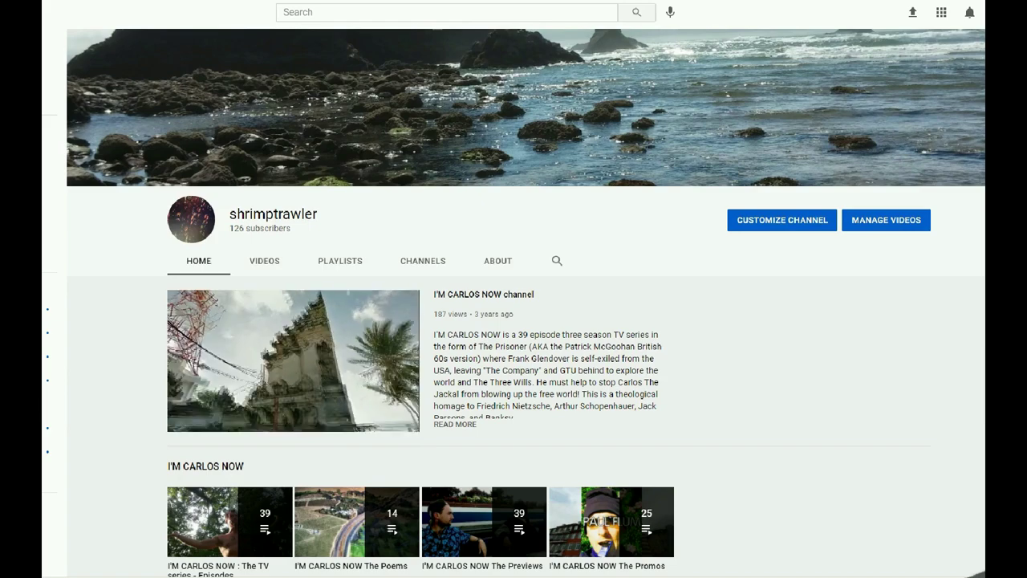
pyautogui.scroll(-1, 513, 321)
pyautogui.scroll(-1, 514, 321)
pyautogui.scroll(-2, 514, 321)
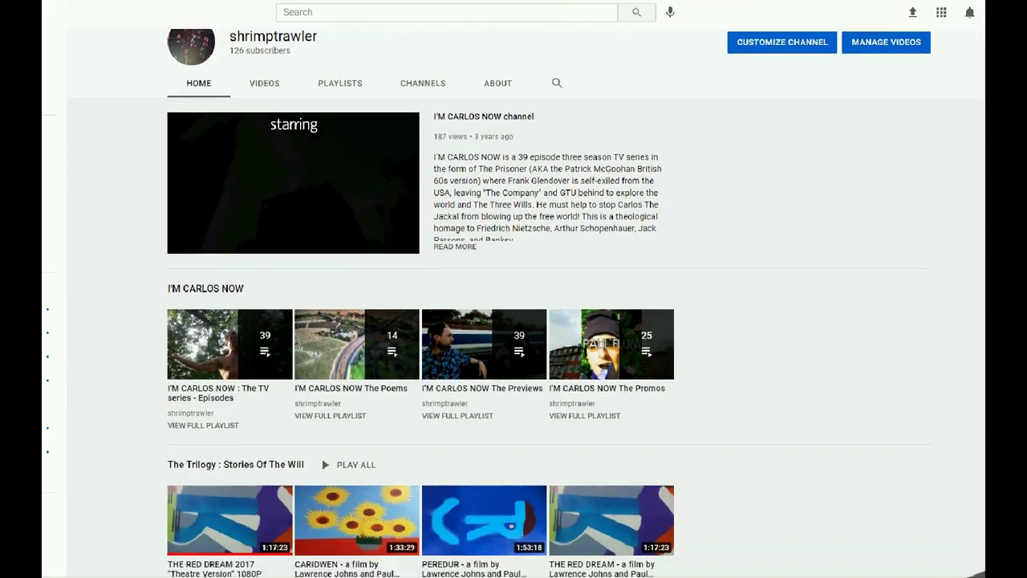
pyautogui.scroll(-1, 514, 321)
pyautogui.scroll(-1, 513, 321)
pyautogui.scroll(-1, 514, 321)
pyautogui.scroll(-1, 514, 321)
pyautogui.scroll(-2, 514, 321)
pyautogui.scroll(-1, 514, 321)
pyautogui.scroll(-2, 514, 321)
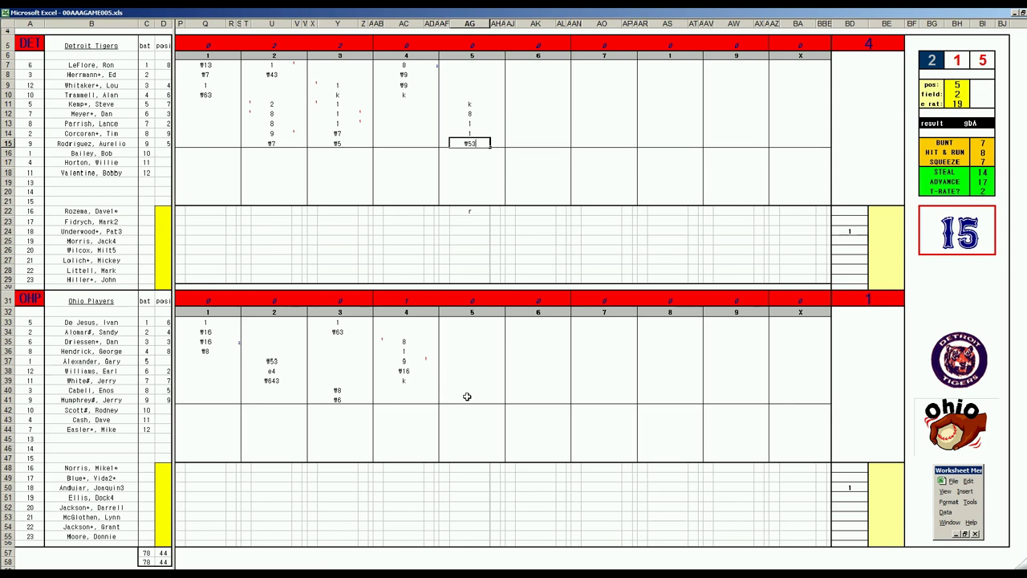
# - Score k and k in AG40 and AG41, and set the dice panel position to 3
pyautogui.click(470, 390)
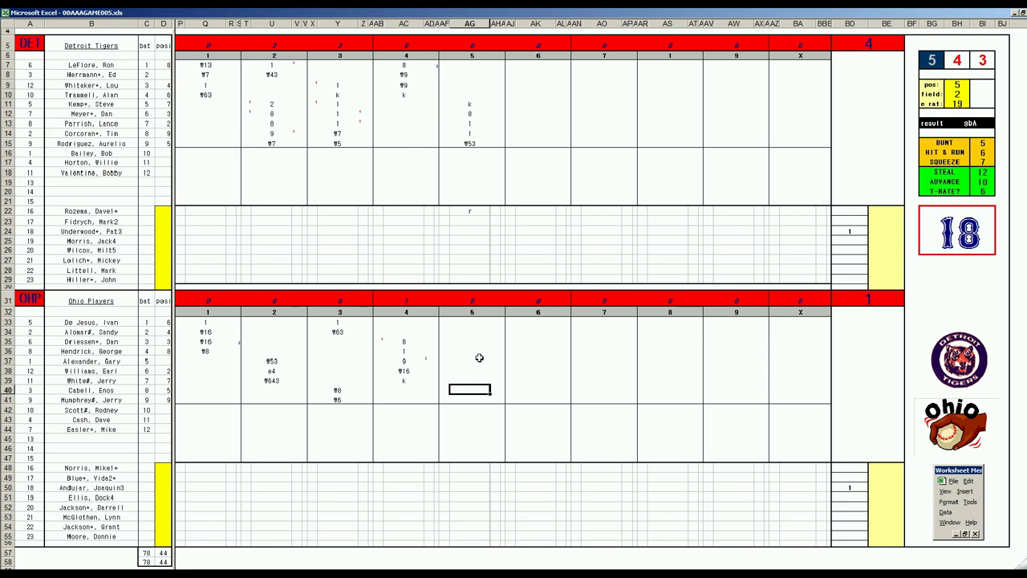
pyautogui.write('k')
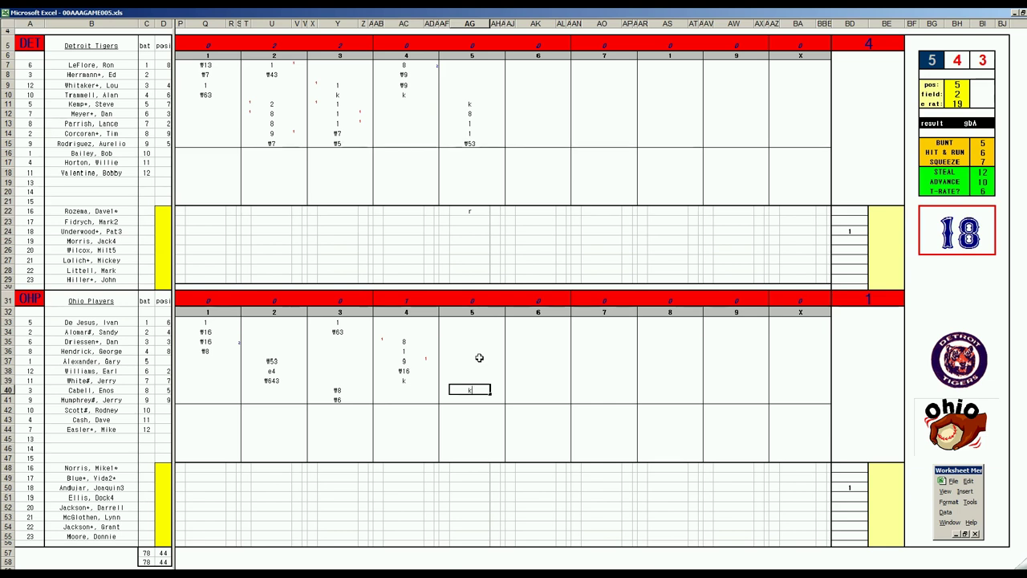
pyautogui.press('Return')
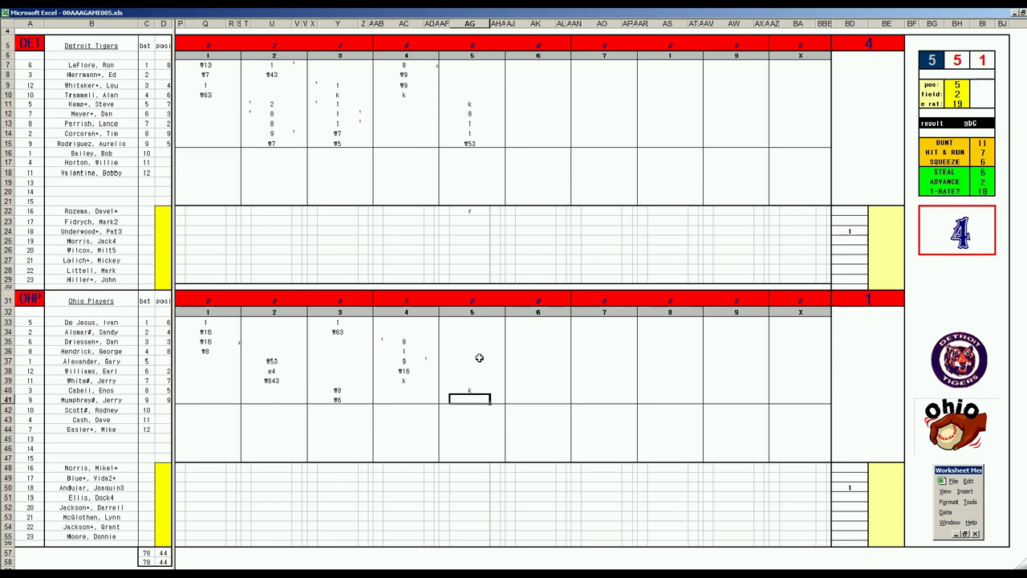
pyautogui.write('k')
pyautogui.press('Return')
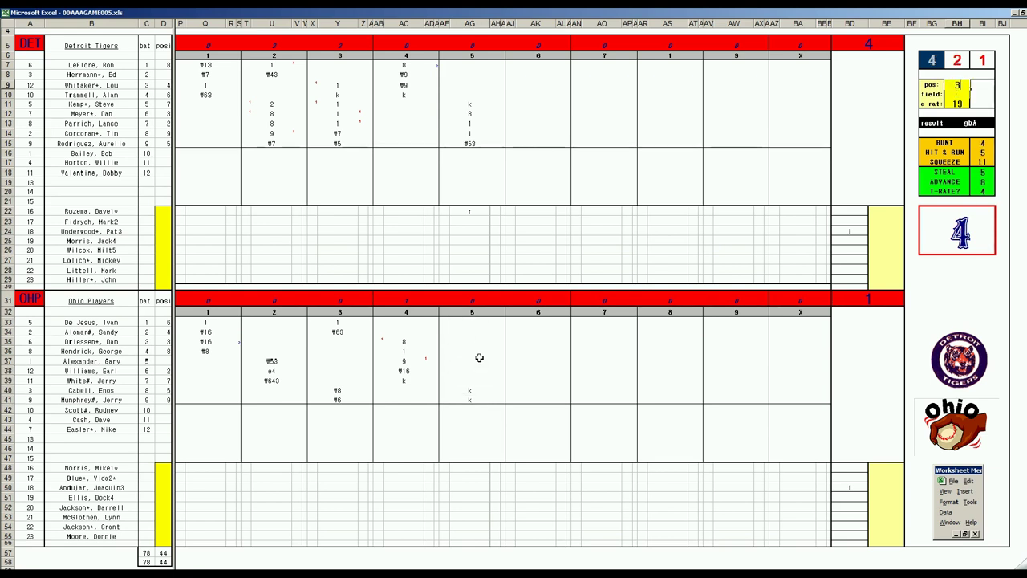
pyautogui.write('3')
pyautogui.press('Return')
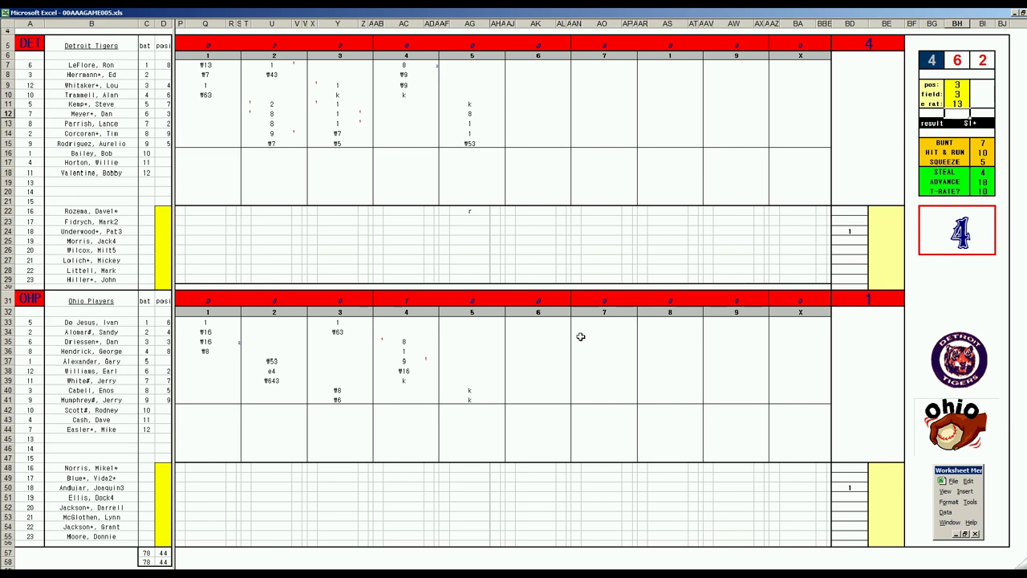
# - Score De Jesus 1, Alomar 1 and Driessen ▼36 in the fifth-inning column
pyautogui.click(483, 324)
pyautogui.write('1')
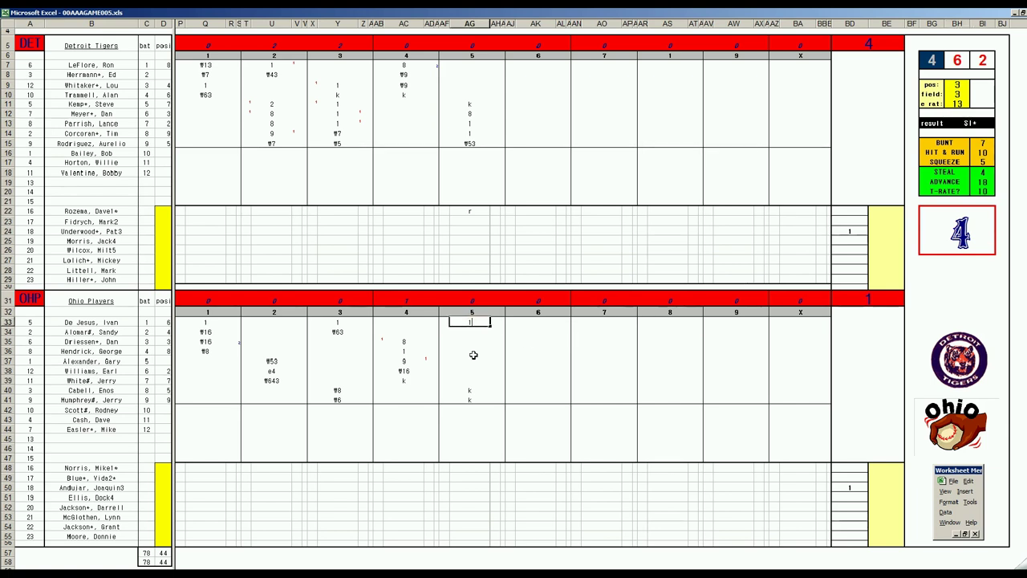
pyautogui.press('Return')
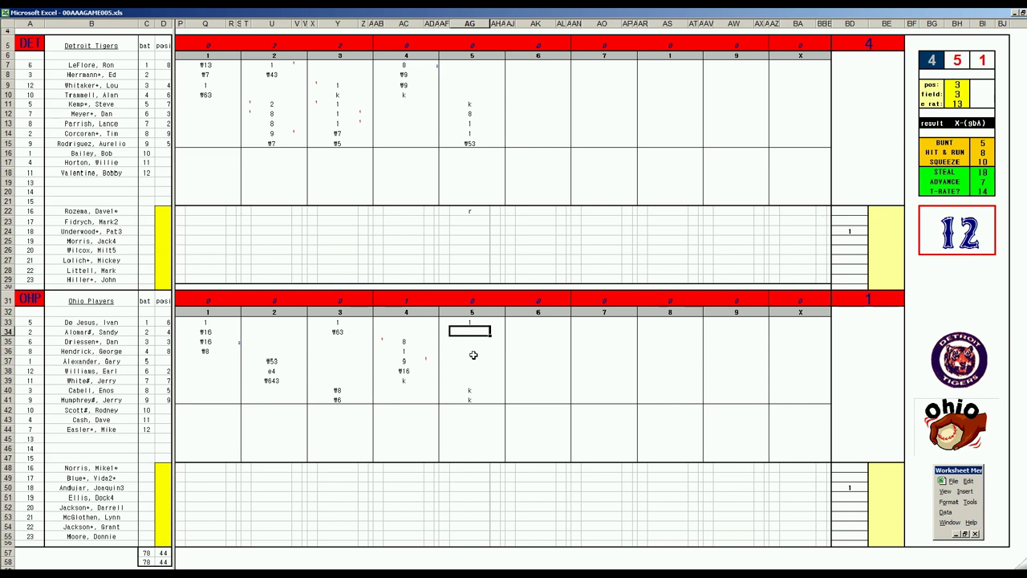
pyautogui.write('1')
pyautogui.press('Return')
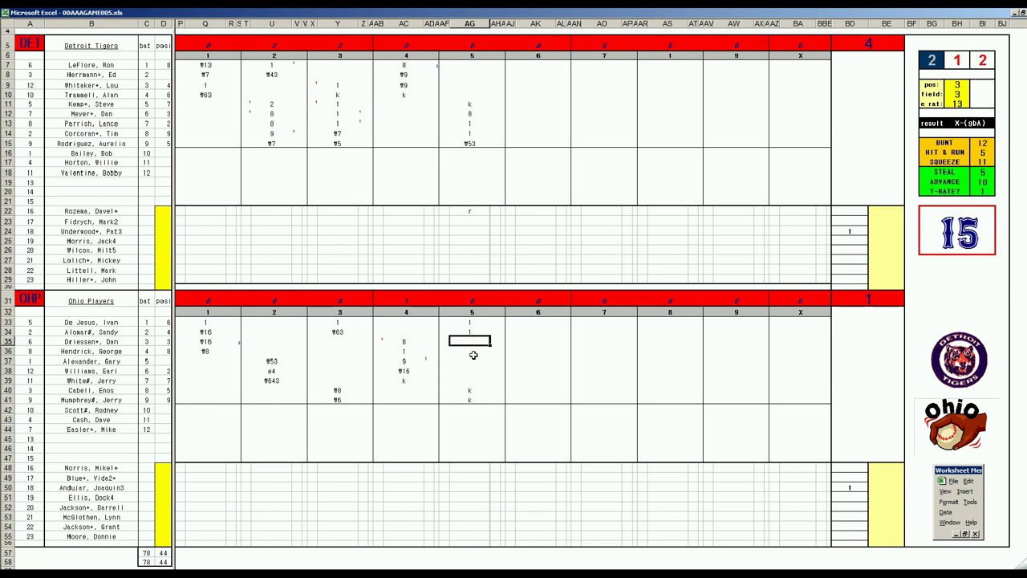
pyautogui.write('▼36')
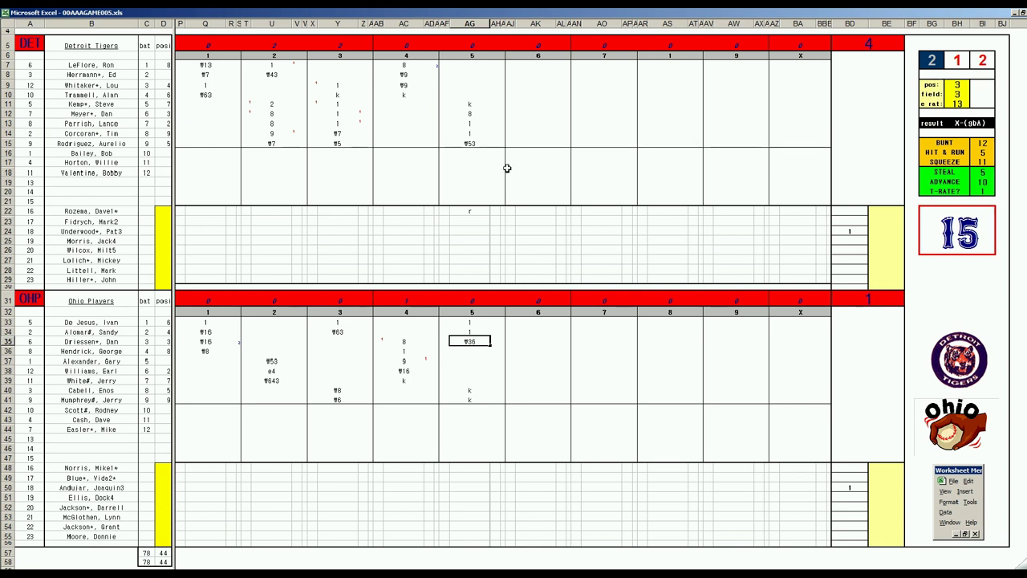
# - Score the Tigers' sixth as ▼9, 8, f5, 1 and k for LeFlore through Kemp
pyautogui.click(536, 64)
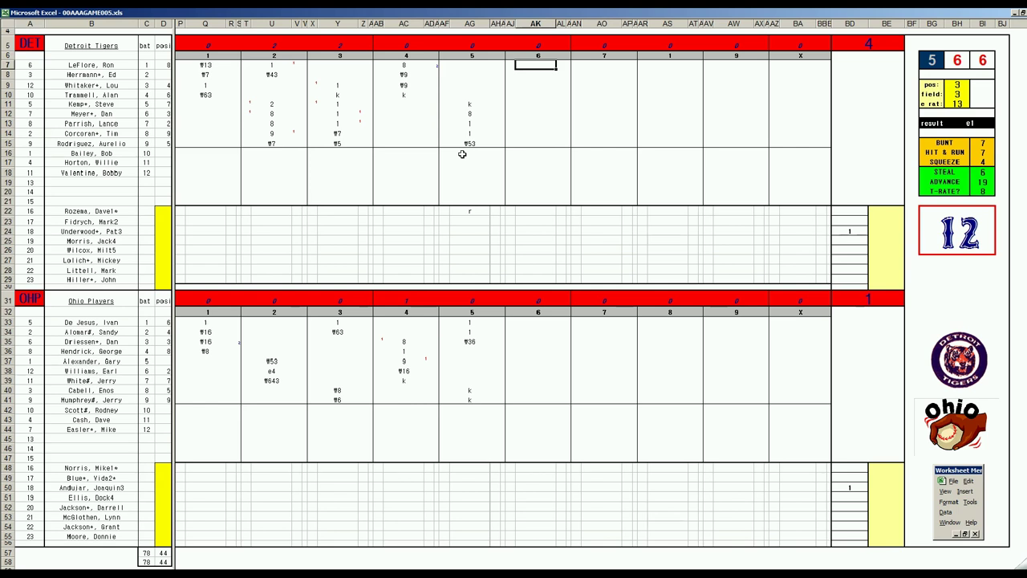
pyautogui.write('▼9')
pyautogui.press('Return')
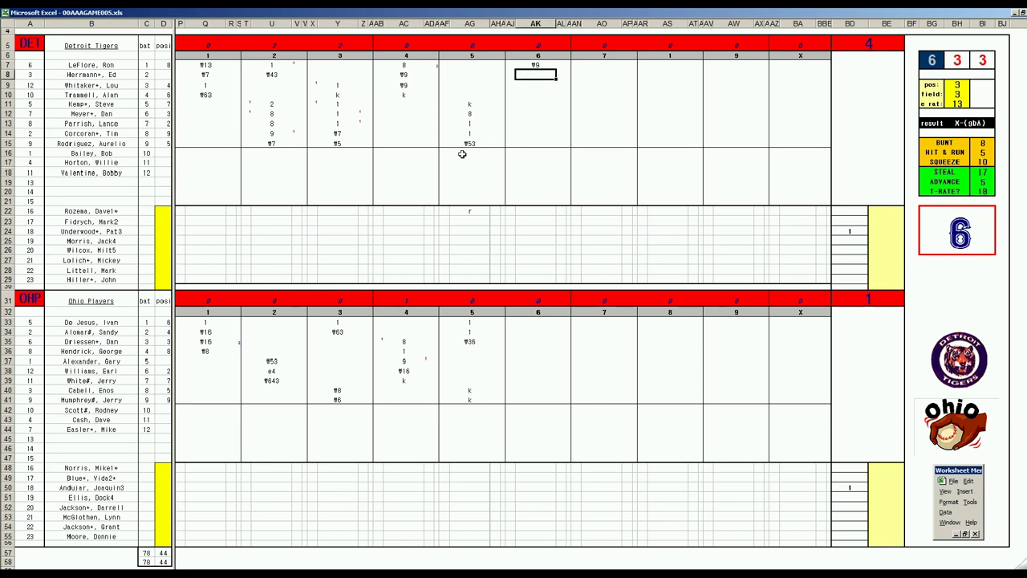
pyautogui.write('8')
pyautogui.press('Return')
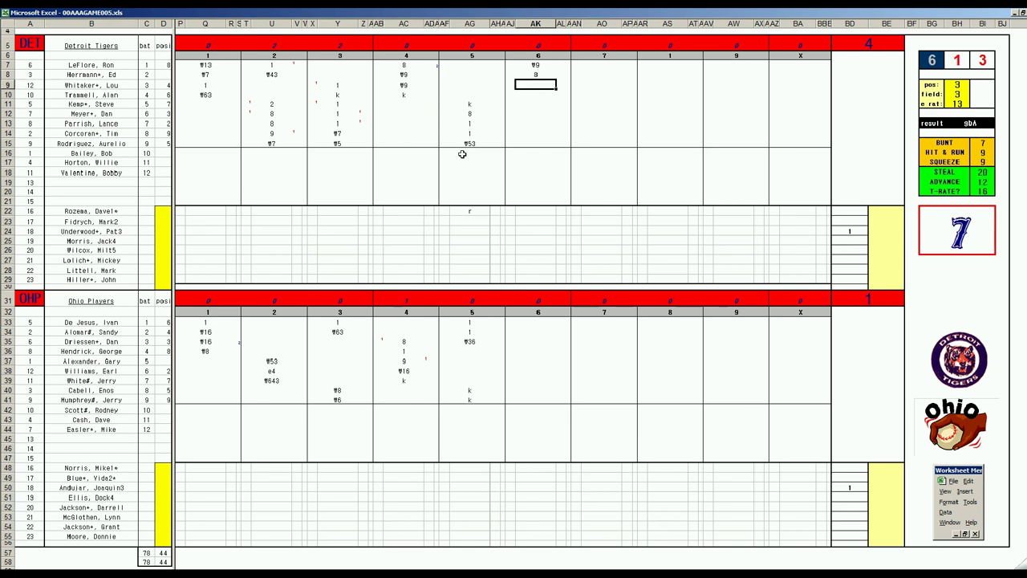
pyautogui.write('f5')
pyautogui.press('Return')
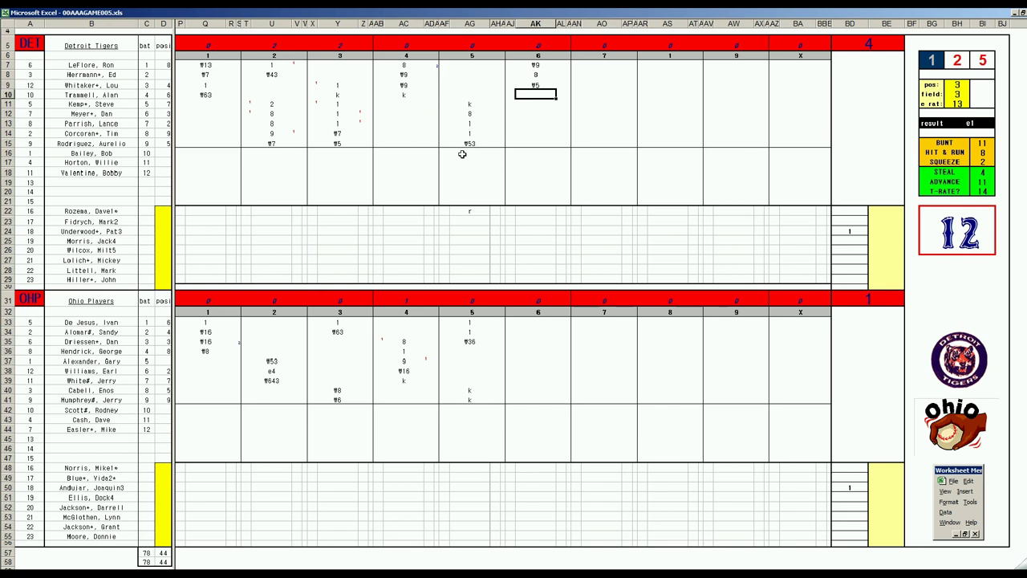
pyautogui.write('1')
pyautogui.press('Return')
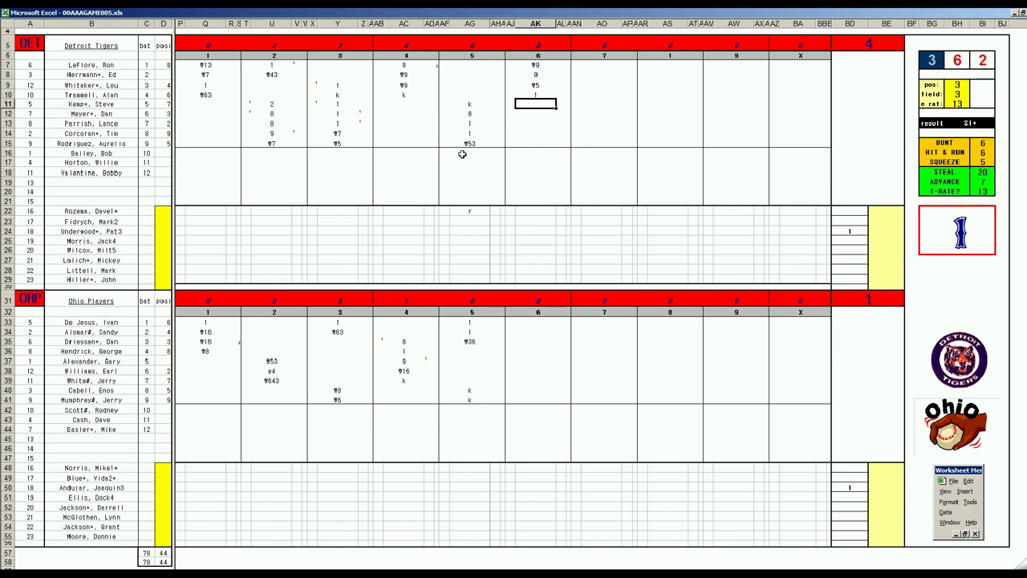
pyautogui.write('k')
# - Score Ohio's sixth as 8, k, \8 and 2 for Hendrick, Alexander, Williams and White
pyautogui.click(529, 349)
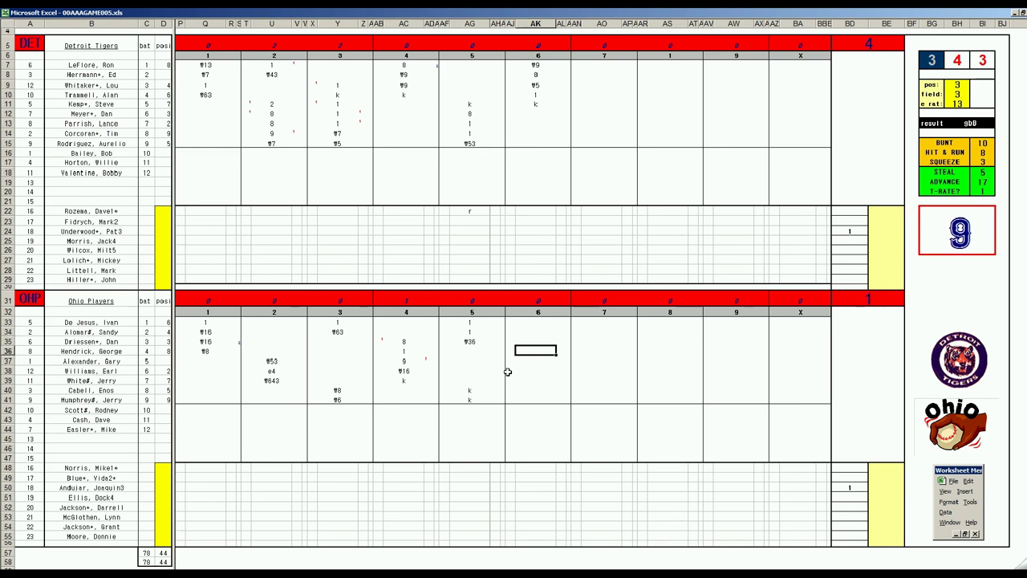
pyautogui.write('8')
pyautogui.press('Return')
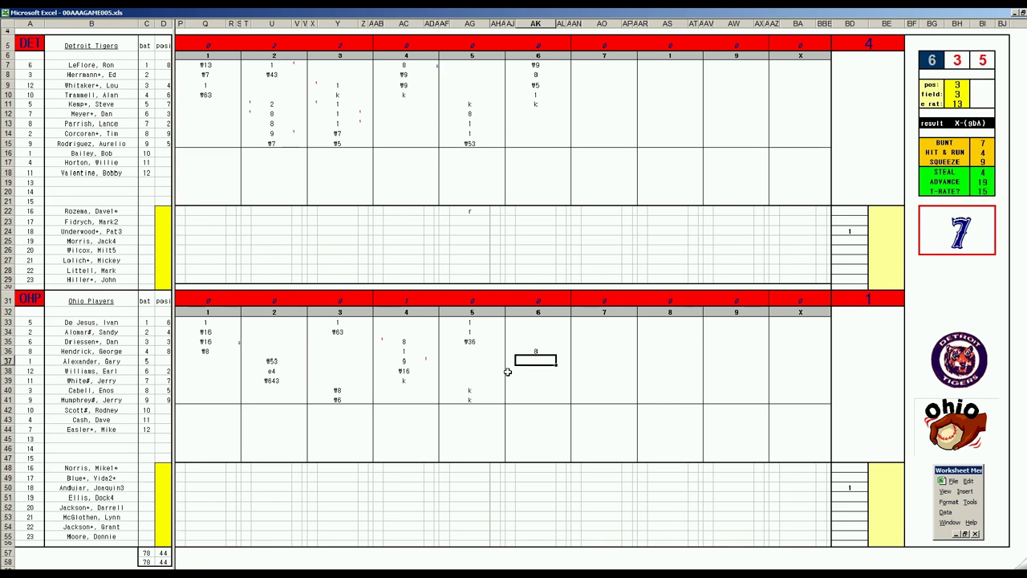
pyautogui.write('k')
pyautogui.press('Return')
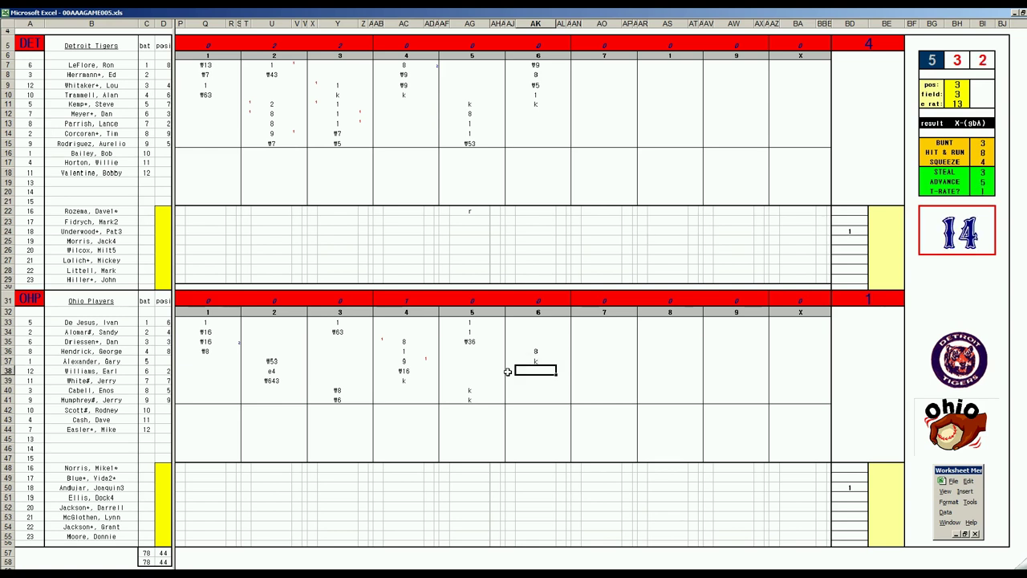
pyautogui.write('\\8')
pyautogui.press('Return')
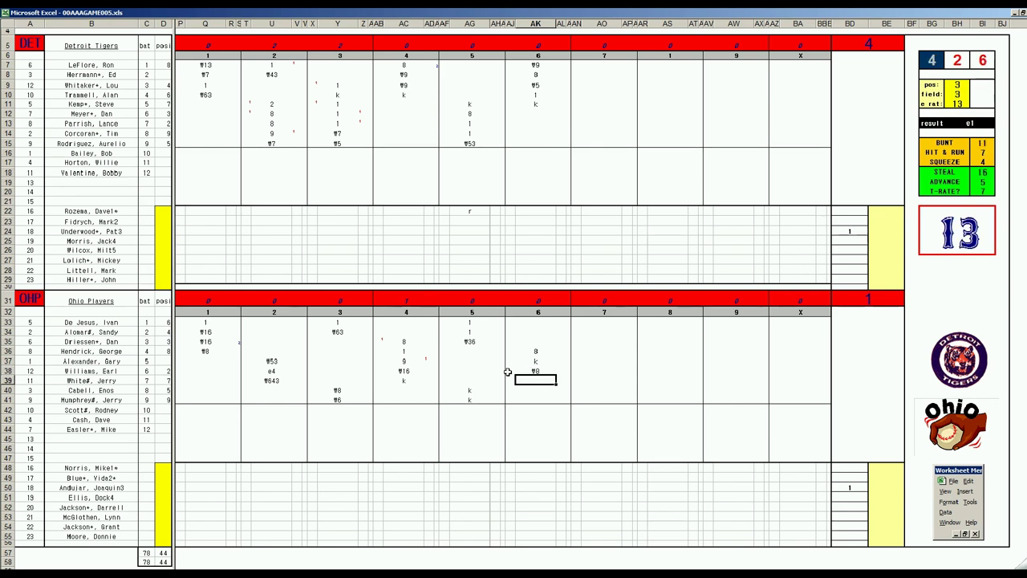
pyautogui.write('2')
pyautogui.press('Return')
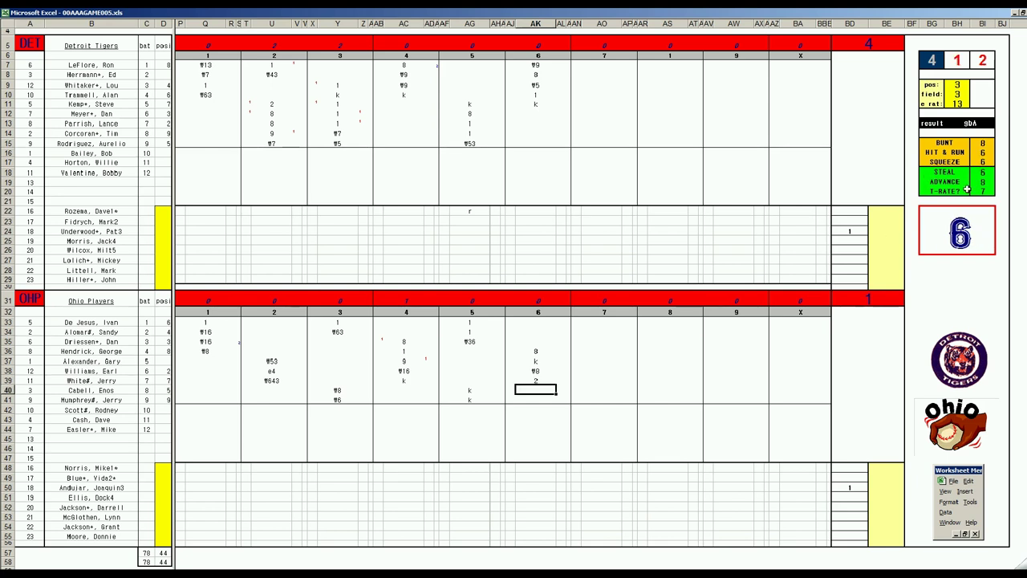
# - Record a 2 for Cabell in the sixth, raising Ohio's run total to 2
pyautogui.press('Up')
pyautogui.press('Left')
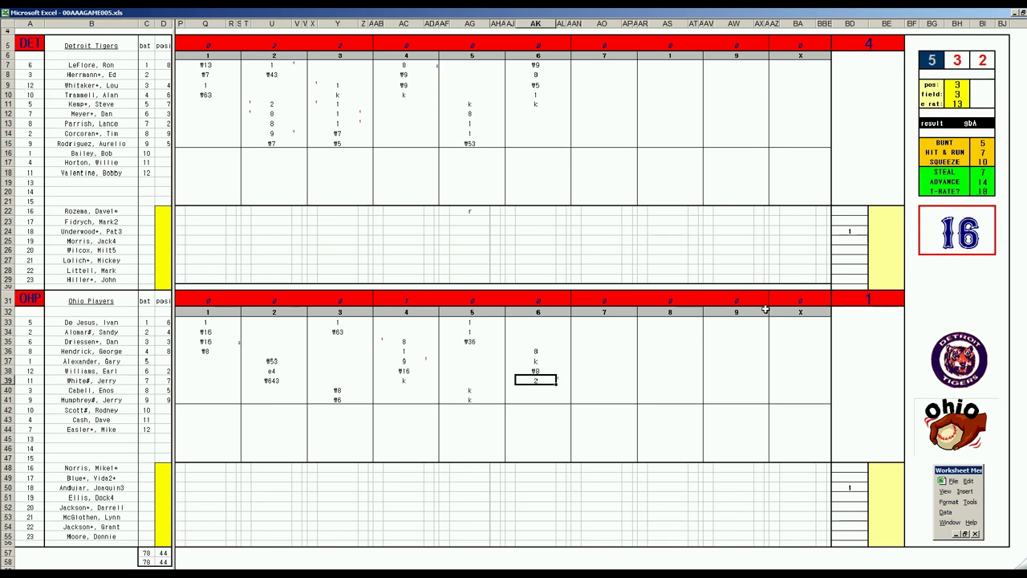
pyautogui.press('Up')
pyautogui.press('Up')
pyautogui.press('Up')
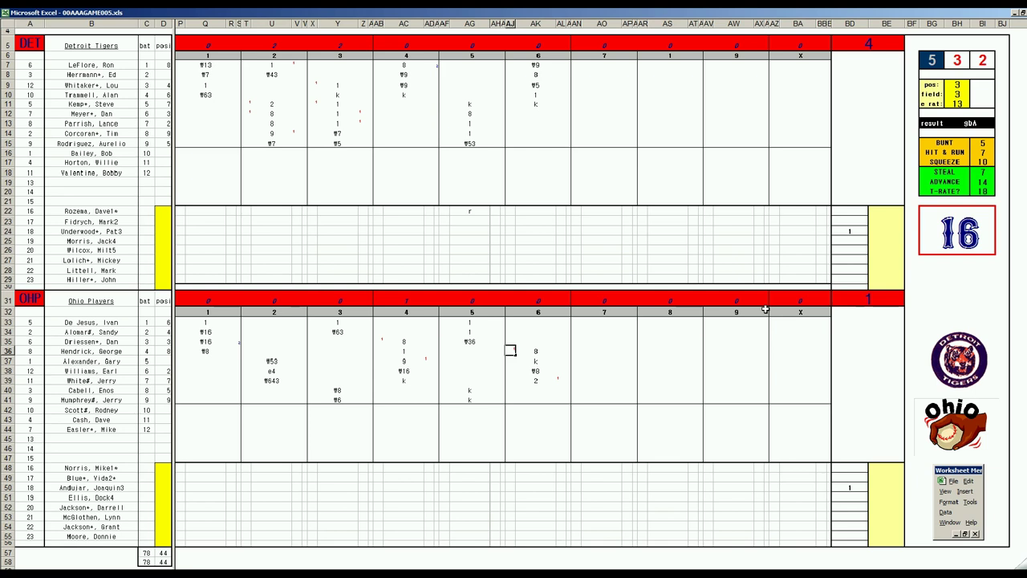
pyautogui.press('Right')
pyautogui.press('Down')
pyautogui.press('Down')
pyautogui.press('Down')
pyautogui.press('Down')
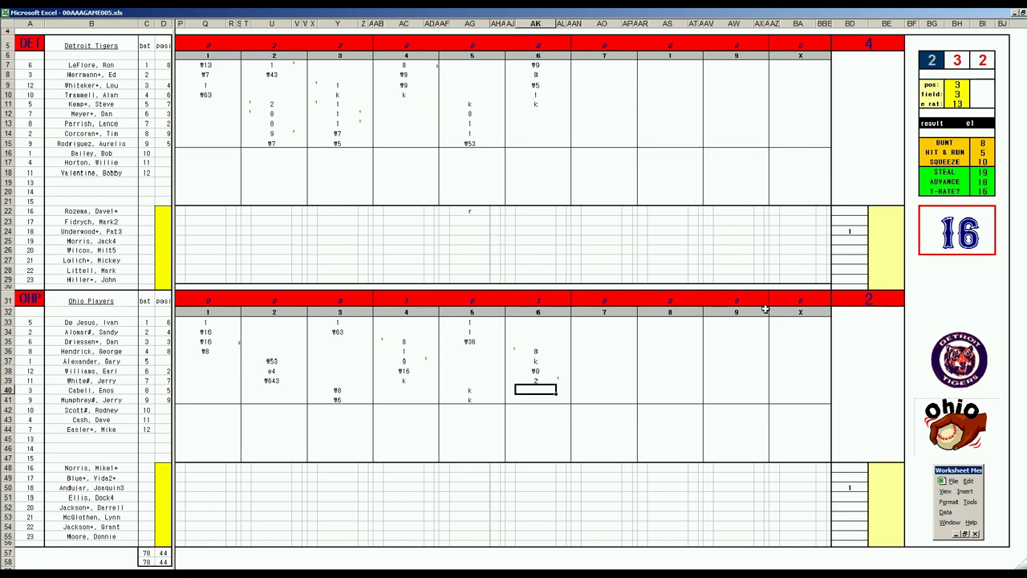
pyautogui.write('2')
pyautogui.press('Return')
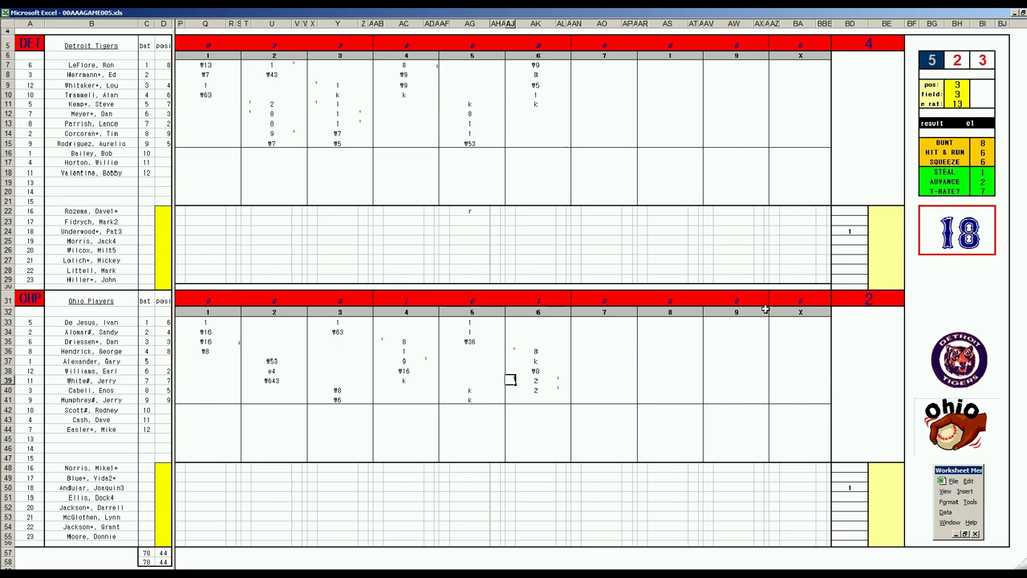
# - Log Underwood's innings pitched as 2/3 and enter 'in' in Littell's sixth-inning cell
pyautogui.click(884, 231)
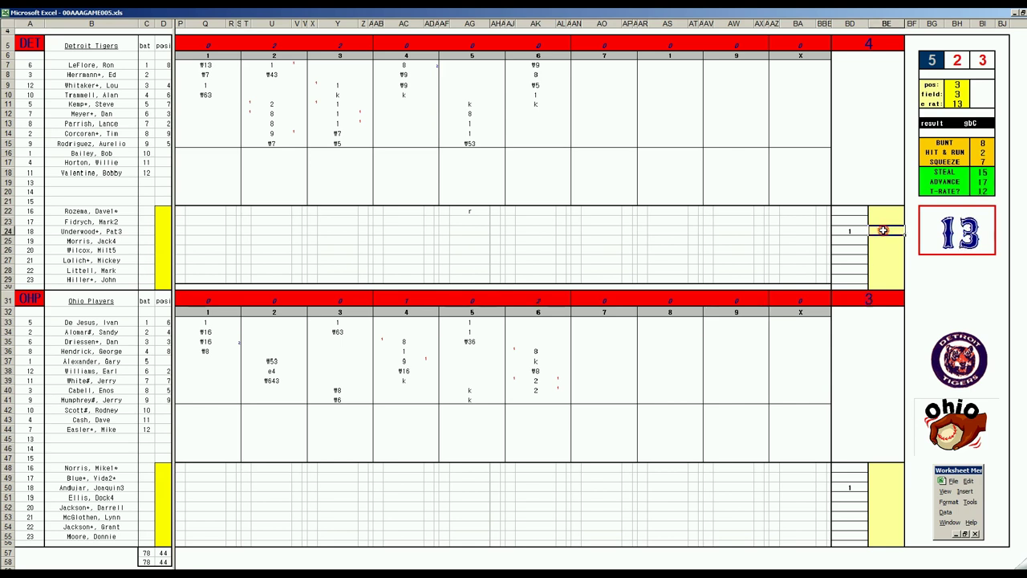
pyautogui.write('+172/3')
pyautogui.press('Return')
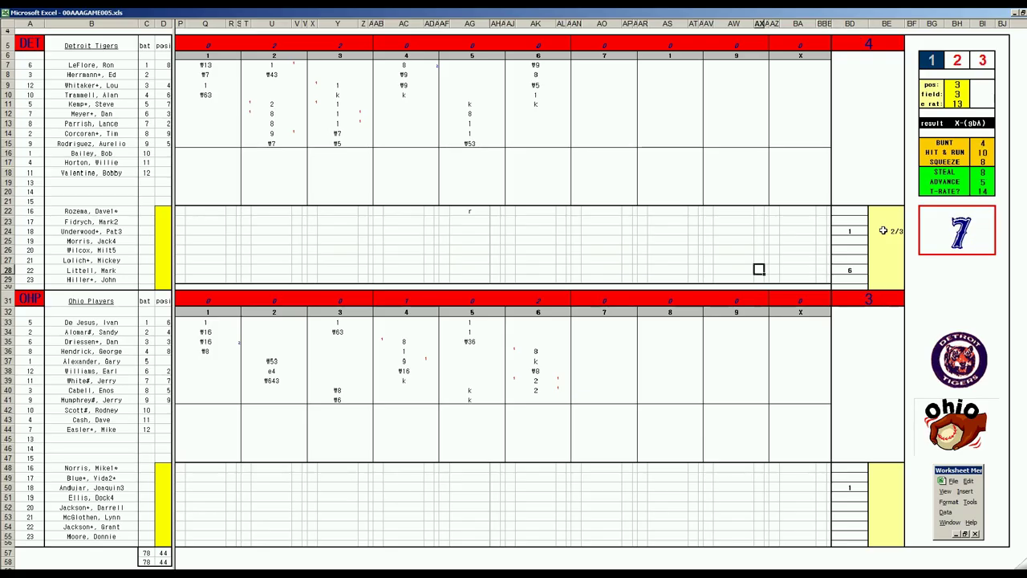
pyautogui.press('Left')
pyautogui.press('Left')
pyautogui.press('Left')
pyautogui.press('Left')
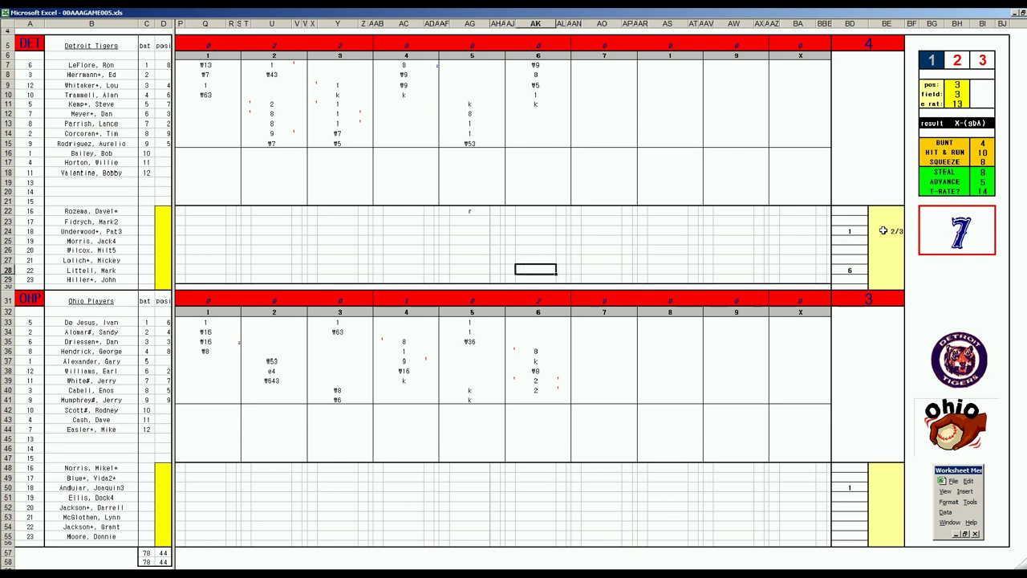
pyautogui.write('in')
pyautogui.click(539, 398)
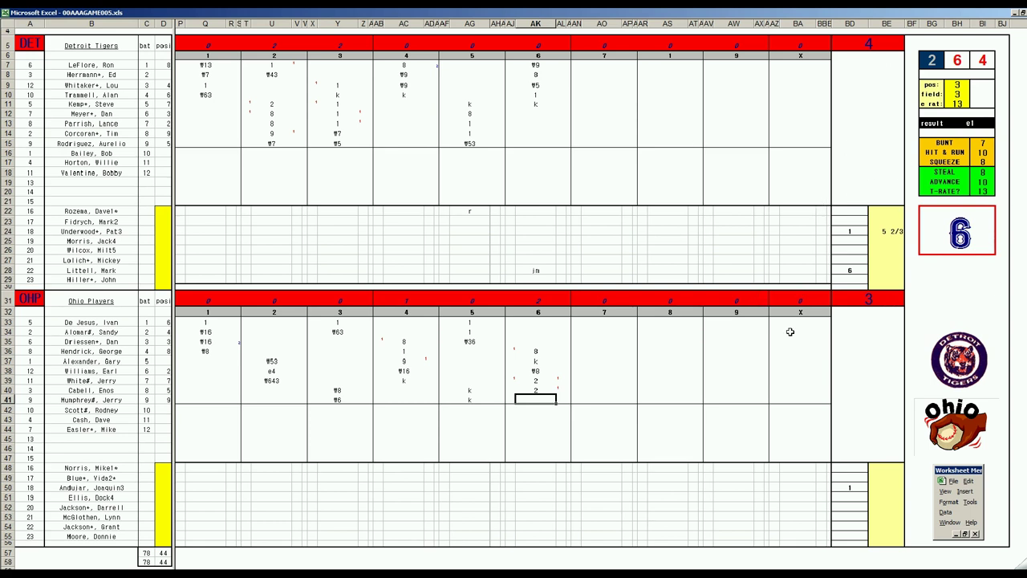
# - Score Humphrey's sixth-inning 4 and De Jesus's #9
pyautogui.write('4')
pyautogui.press('Return')
pyautogui.press('Up')
pyautogui.press('Left')
pyautogui.press('Down')
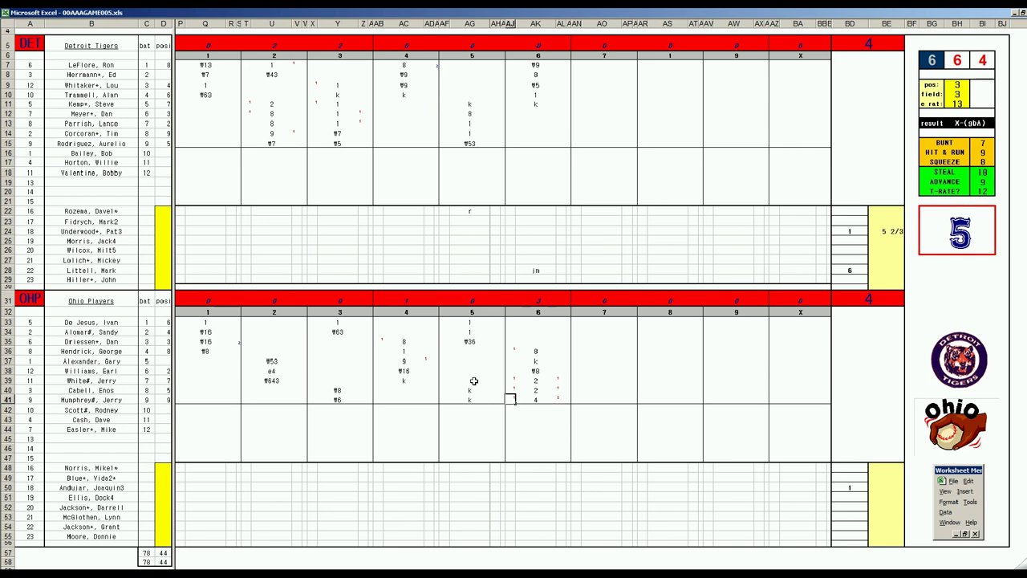
pyautogui.press('Return')
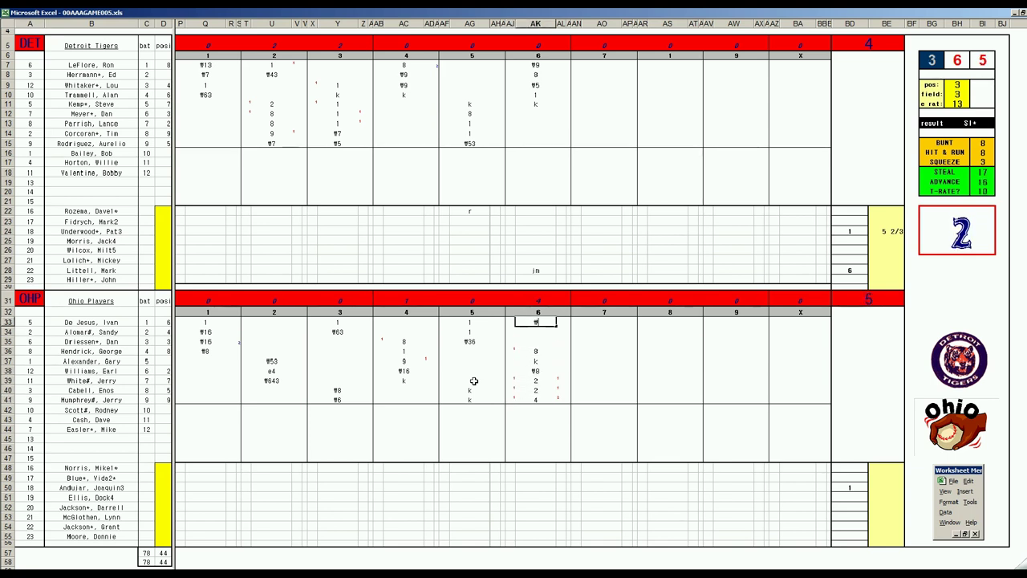
pyautogui.write('#9')
# - Enter 6 innings pitched for Andujar and 7 for Jackson
pyautogui.click(882, 487)
pyautogui.write('6')
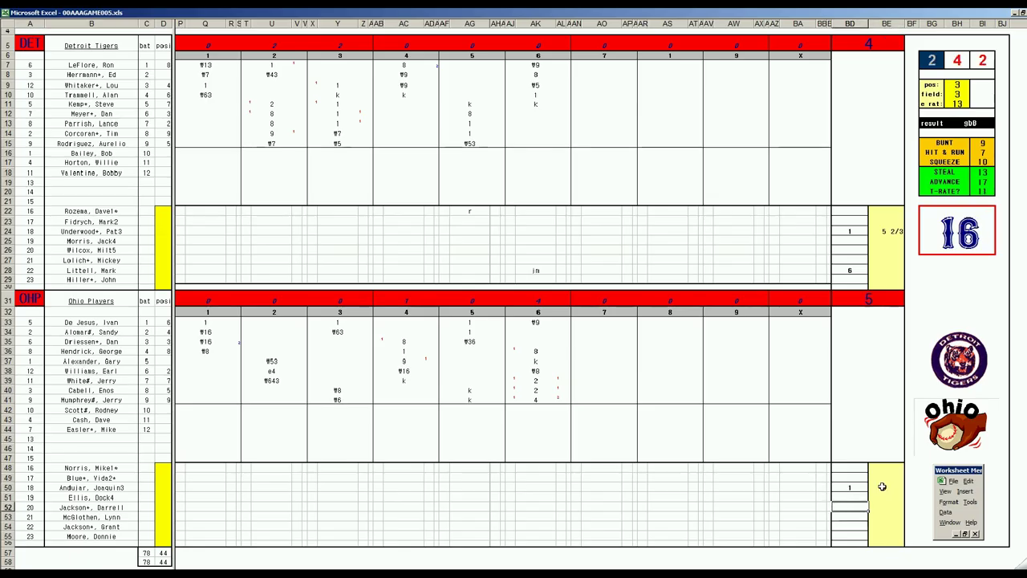
pyautogui.write('7')
# - Commit the pitching entries and score Meyer w4 and Parrish 3 in the seventh
pyautogui.click(882, 487)
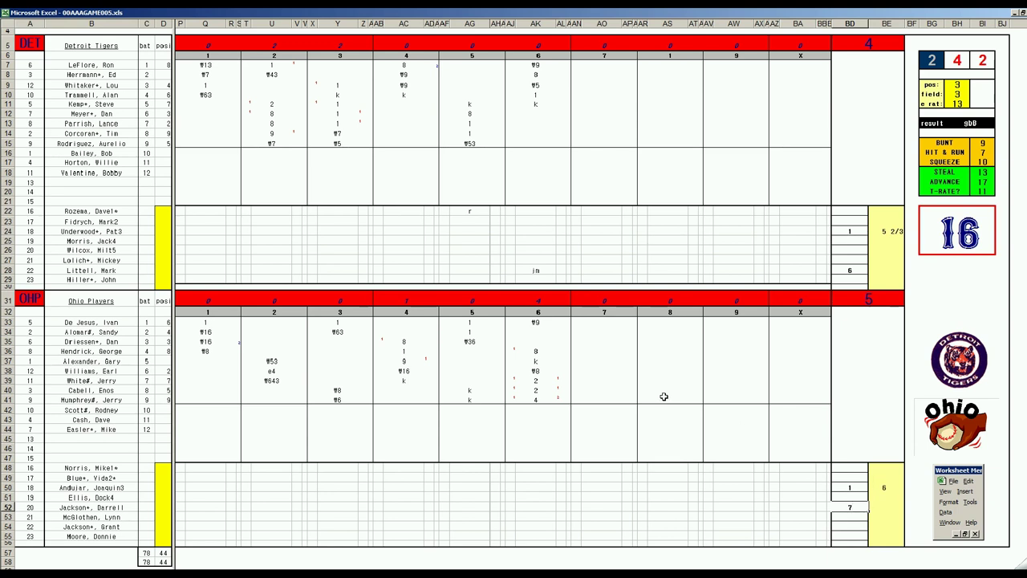
pyautogui.click(591, 115)
pyautogui.write('#')
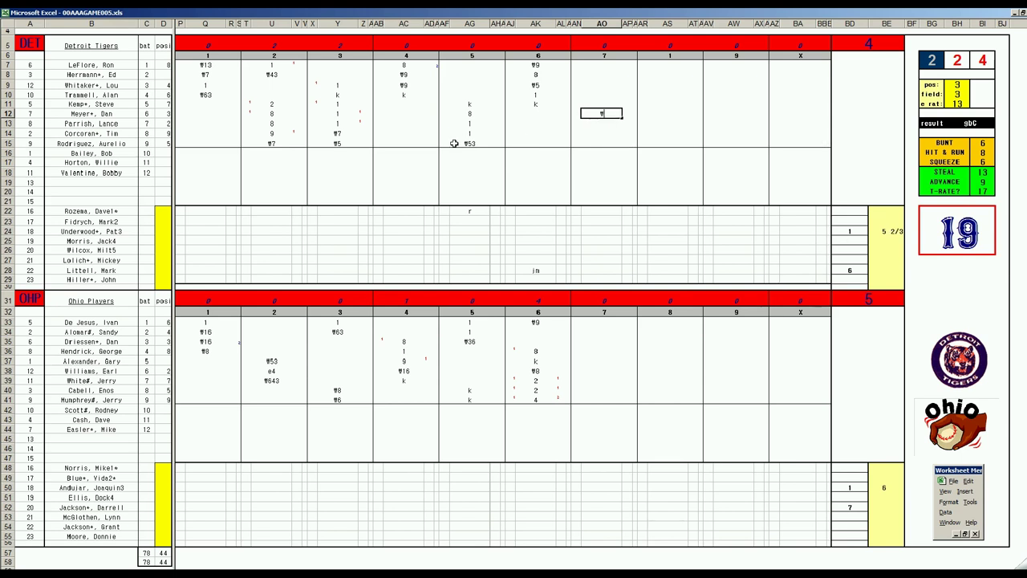
pyautogui.write('w4')
pyautogui.press('Return')
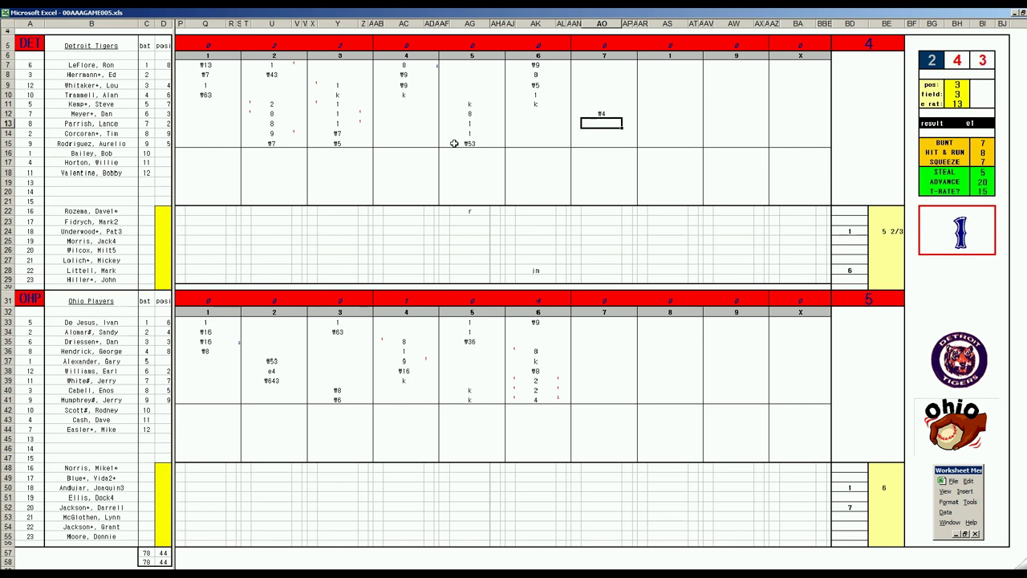
pyautogui.write('3')
# - Enter Bailey's 4 in the seventh and a 1 beside Parrish's seventh-inning entry
pyautogui.click(602, 153)
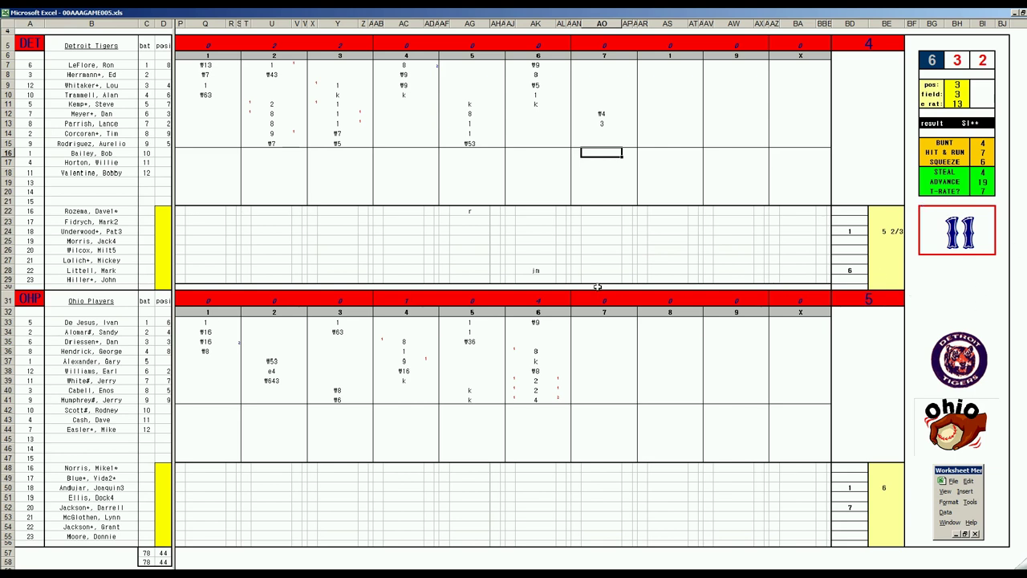
pyautogui.write('4')
pyautogui.hotkey('ctrl', 'Return')
pyautogui.press('Left')
pyautogui.press('Up')
pyautogui.press('Up')
pyautogui.press('Up')
pyautogui.write('1')
pyautogui.press('Down')
pyautogui.press('Down')
pyautogui.press('Down')
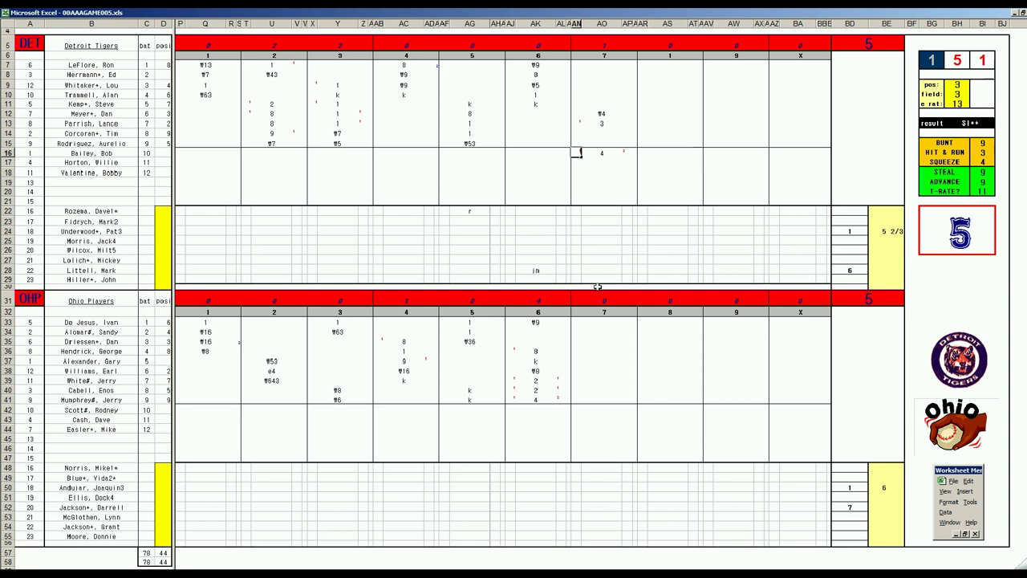
# - Record k for Rodriguez and 1 for LeFlore, then w33 for Herrmann in the seventh
pyautogui.press('Return')
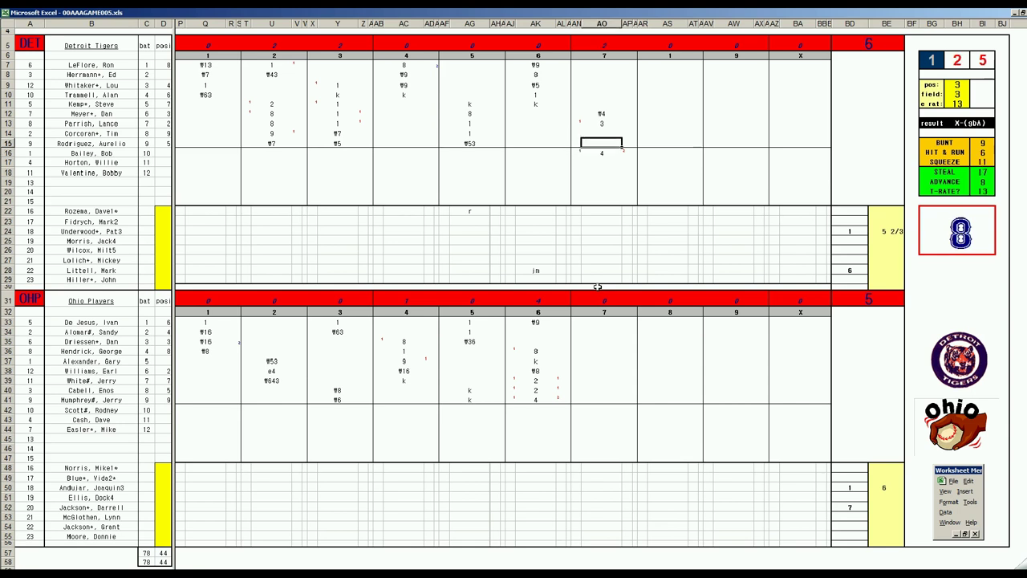
pyautogui.write('k')
pyautogui.press('Return')
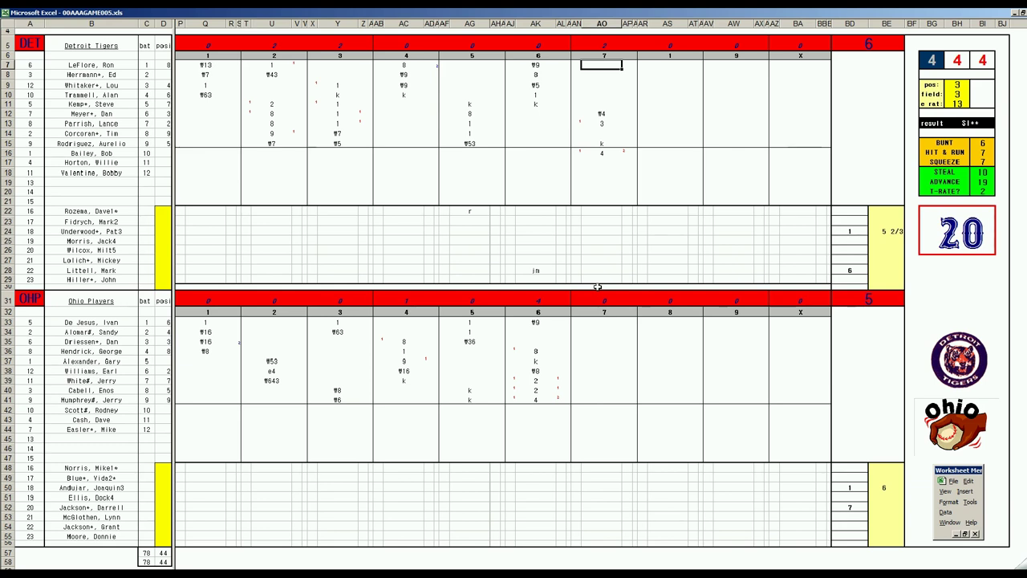
pyautogui.write('1')
pyautogui.press('Return')
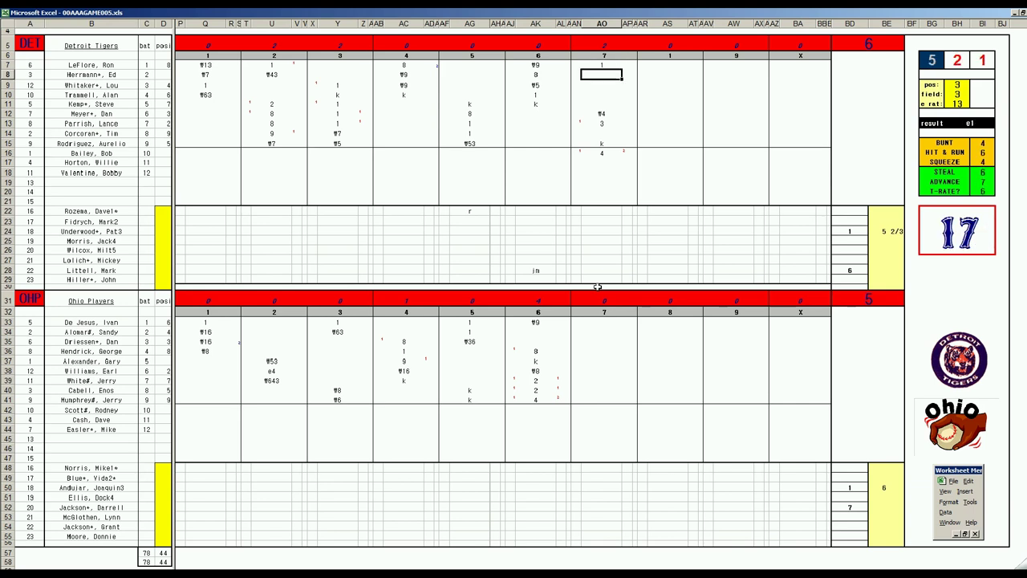
pyautogui.press('Up')
pyautogui.press('Right')
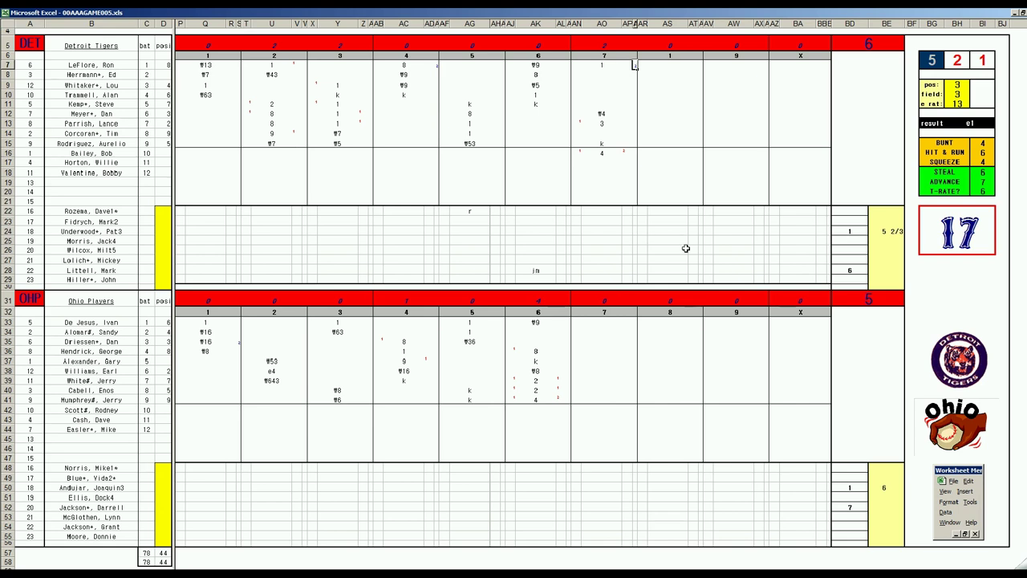
pyautogui.click(605, 74)
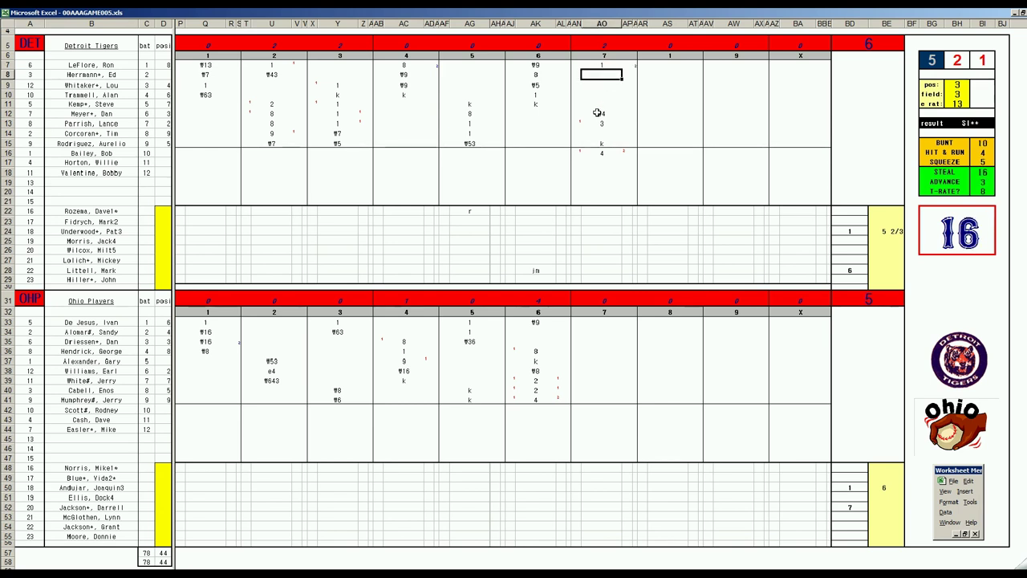
pyautogui.write('w33')
# - Skip Spotify ahead to Love Rollercoaster and raise the volume slightly
pyautogui.hotkey('alt', 'Tab')
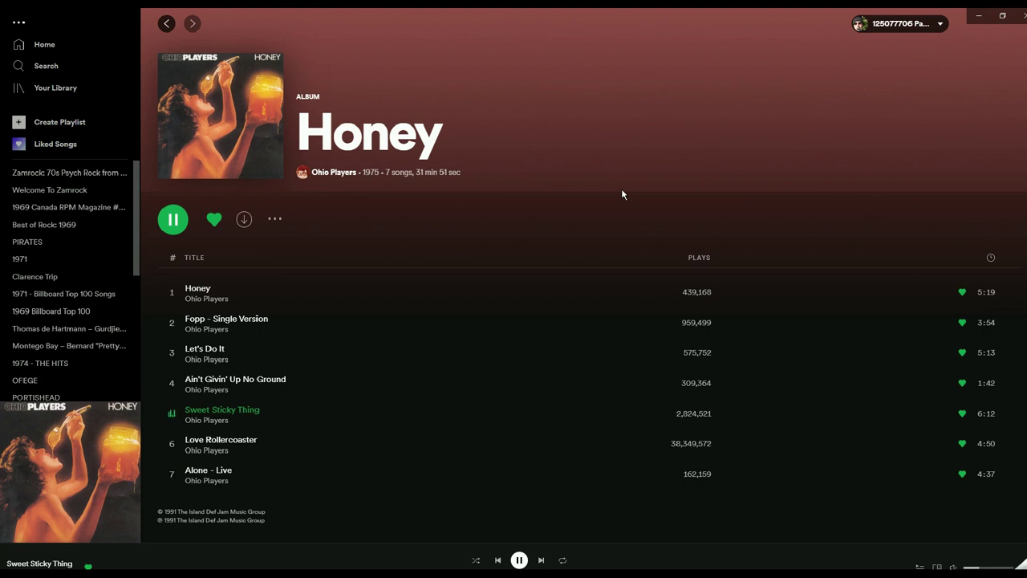
pyautogui.hotkey('ctrl', 'Right')
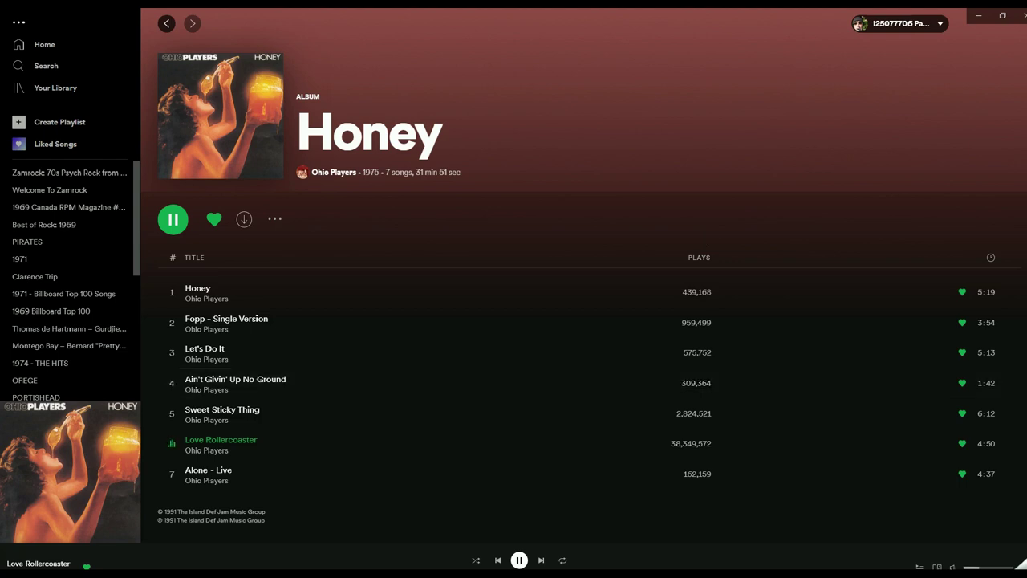
pyautogui.moveTo(979, 567); pyautogui.dragTo(985, 567)
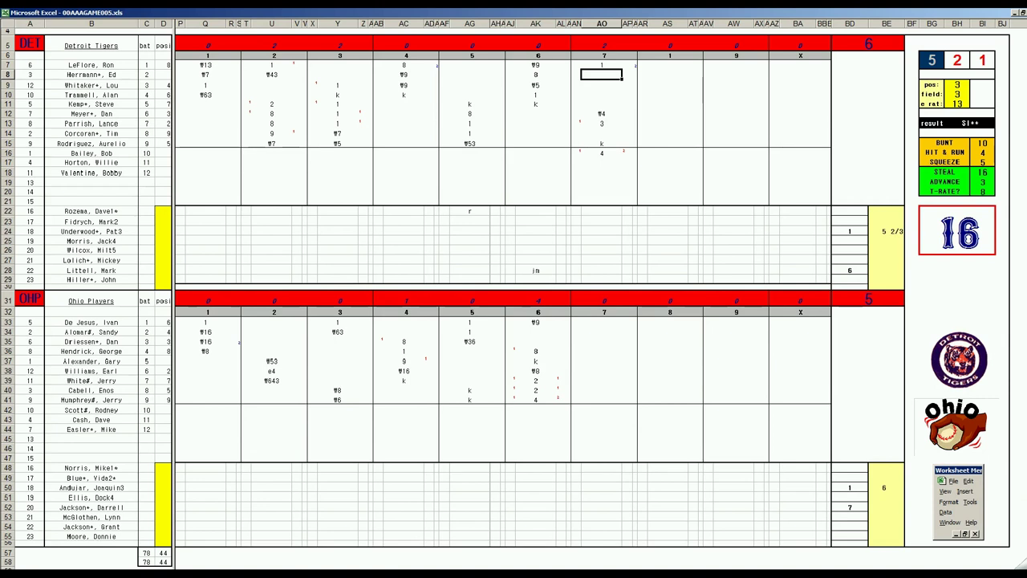
# - Record #33 for Herrmann and #8 for Alomar in the seventh inning
pyautogui.write('#33')
pyautogui.click(602, 331)
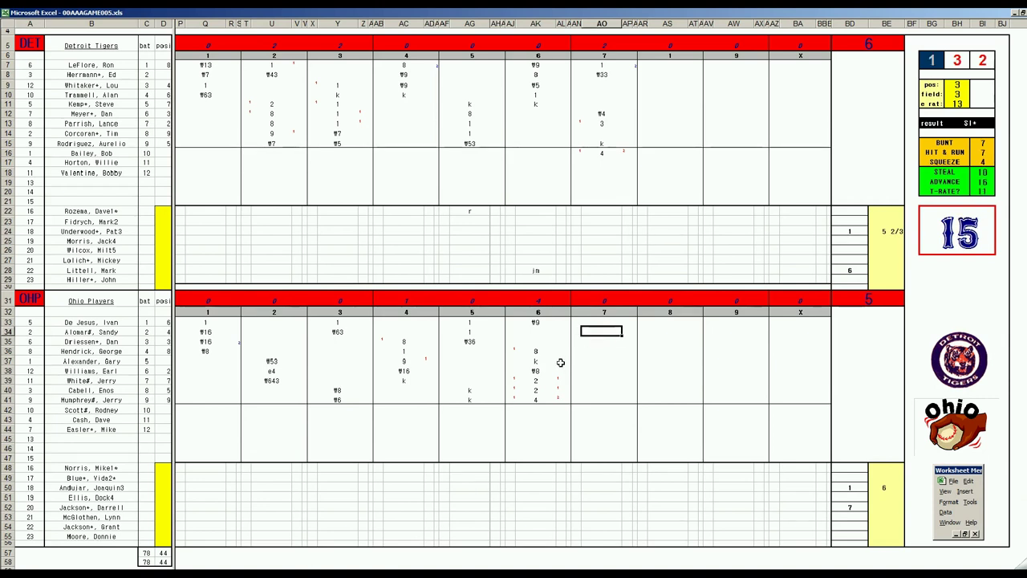
pyautogui.write('#8')
pyautogui.press('Return')
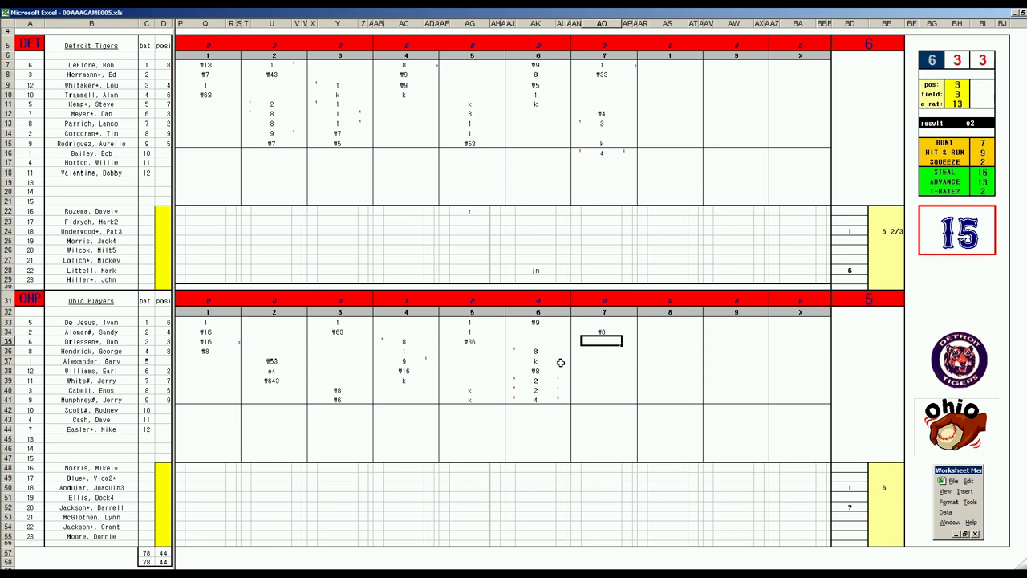
# - Set the dice panel to pos 6, field 1, e rat 16
pyautogui.hotkey('ctrl', 'p')
pyautogui.press('Return')
pyautogui.write('1')
pyautogui.press('Return')
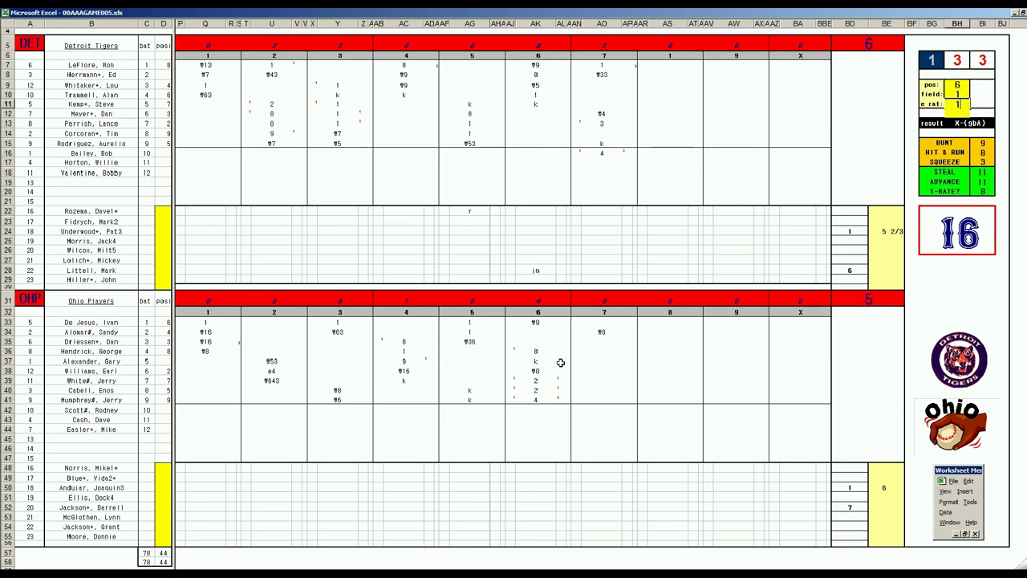
pyautogui.write('16')
pyautogui.press('Return')
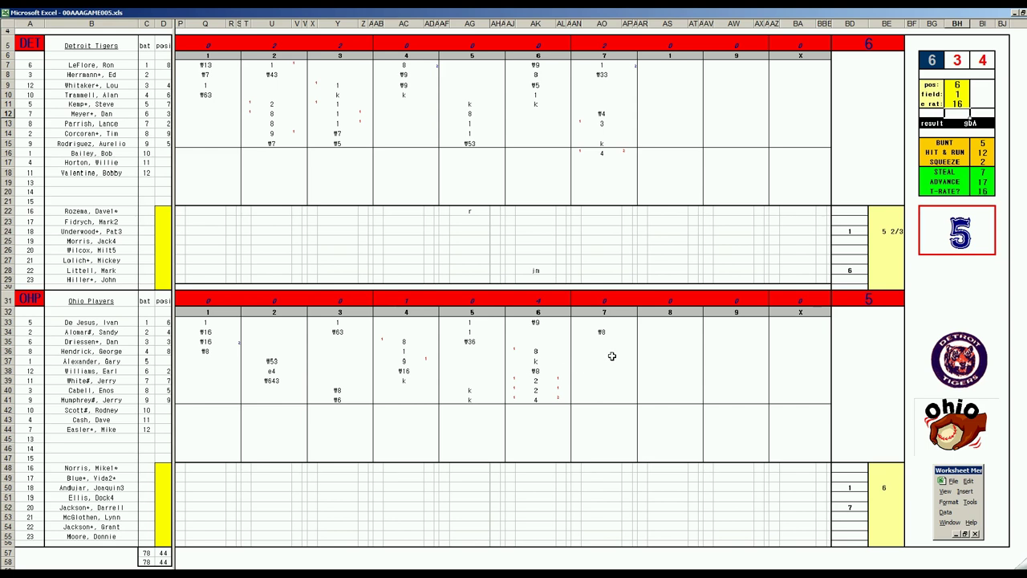
# - Enter #63 for Driessen and k for Hendrick in the seventh
pyautogui.click(607, 344)
pyautogui.write('\\63')
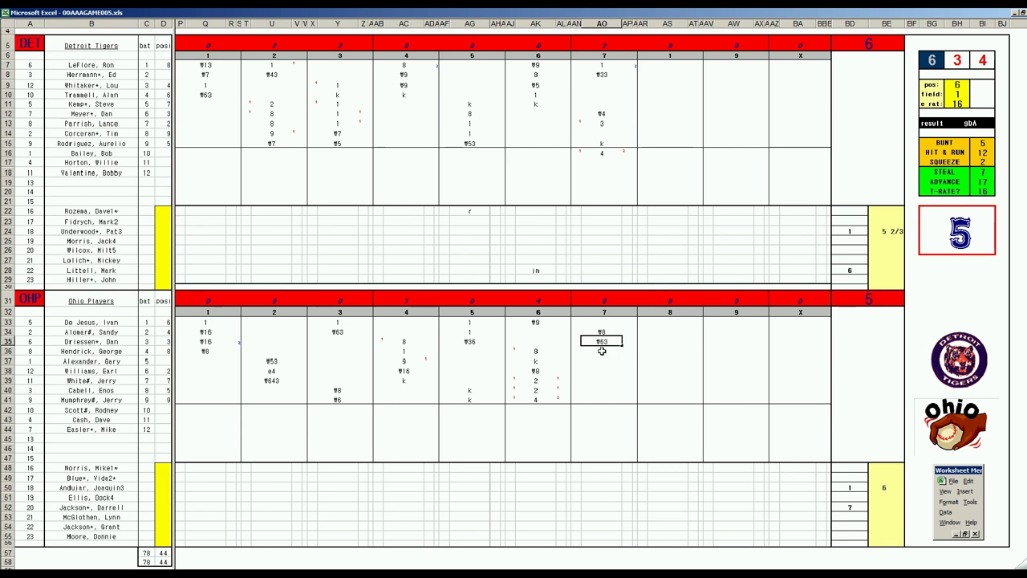
pyautogui.click(602, 351)
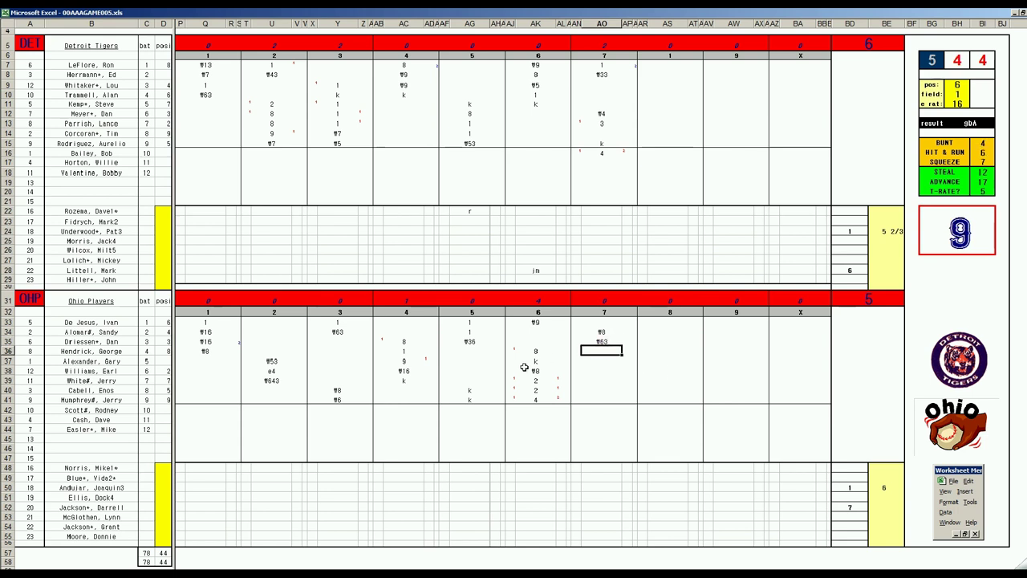
pyautogui.write('k')
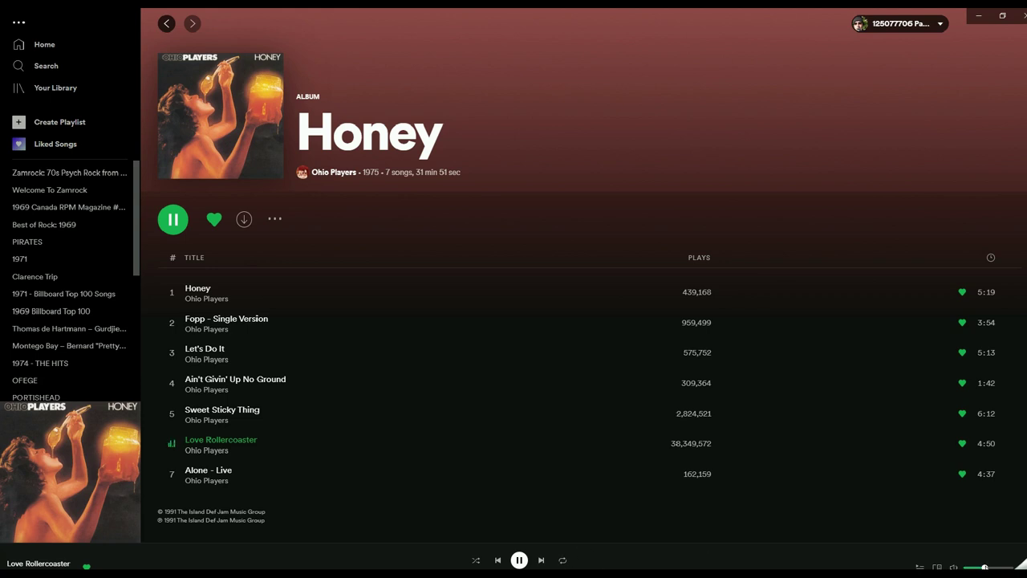
# - Lower the Spotify volume slightly while Love Rollercoaster plays
pyautogui.moveTo(986, 566); pyautogui.dragTo(976, 566)
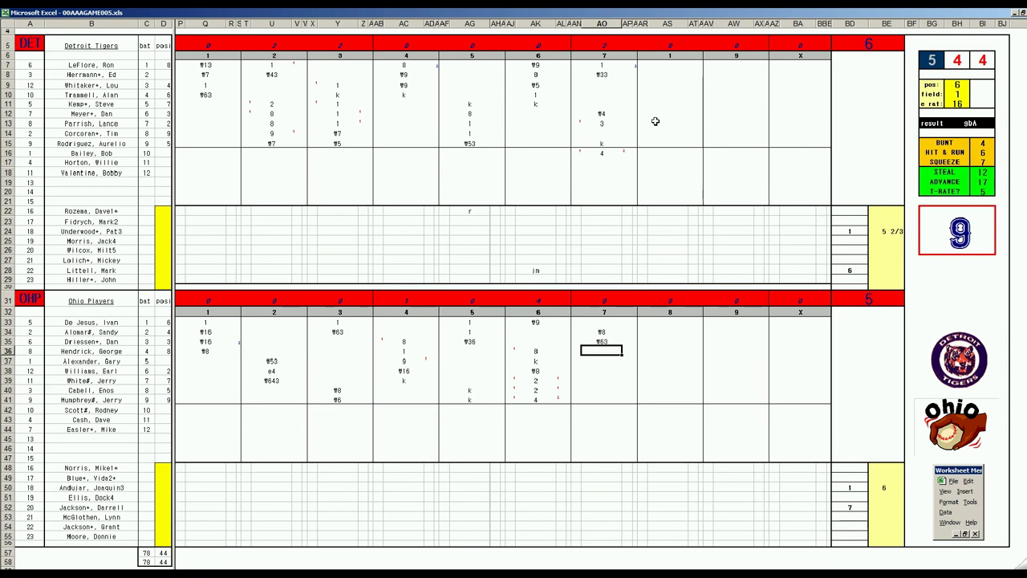
# - Record W43 for Whitaker in the Tigers' eighth inning
pyautogui.click(663, 86)
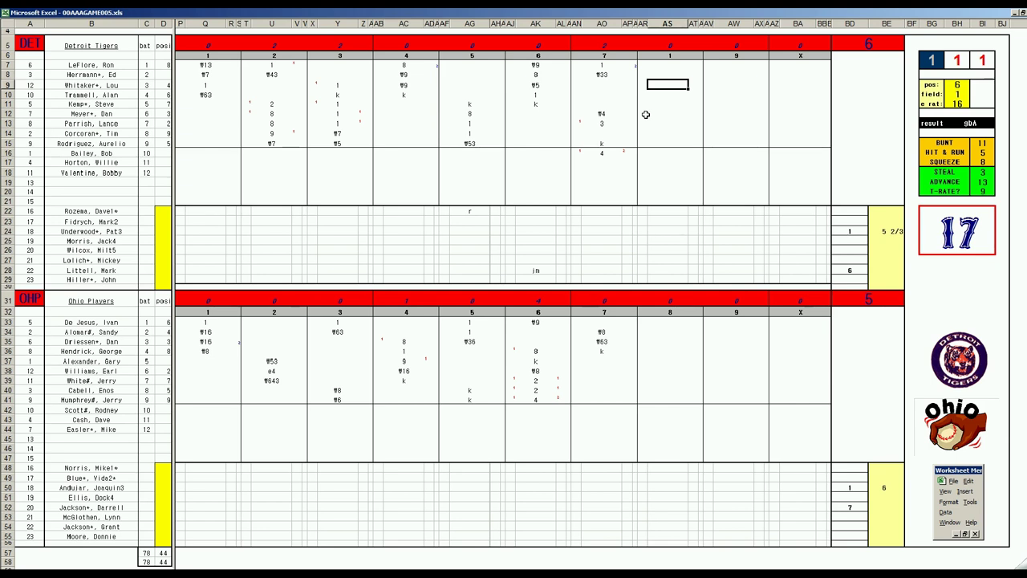
pyautogui.write('W43')
pyautogui.press('Return')
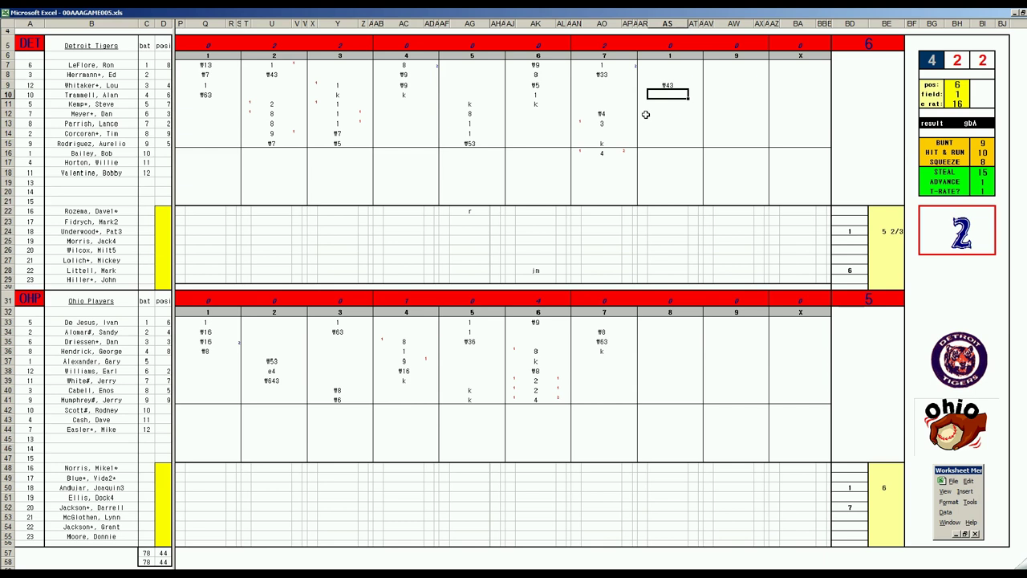
# - Set the dice panel to pos 8 and field 2
pyautogui.hotkey('ctrl', 'r')
pyautogui.press('Return')
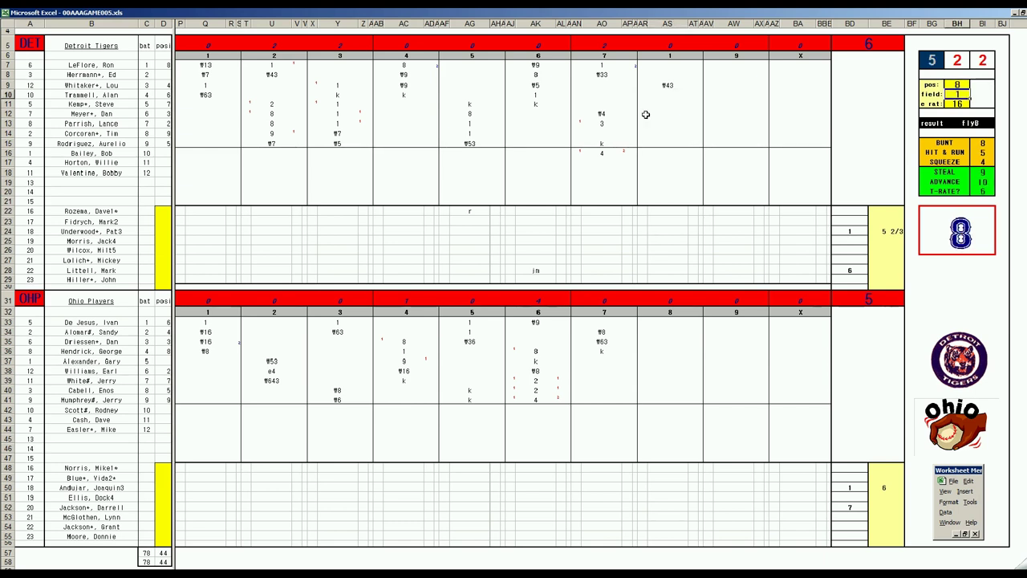
pyautogui.write('2')
pyautogui.press('Return')
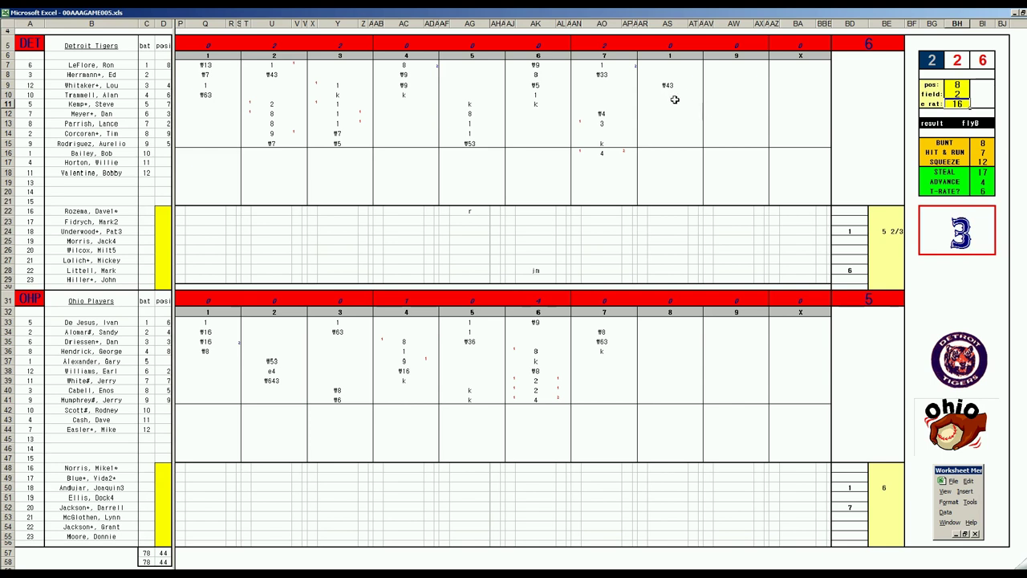
# - Record #8 for Trammell in the eighth inning
pyautogui.click(665, 94)
pyautogui.write('#8')
pyautogui.press('Return')
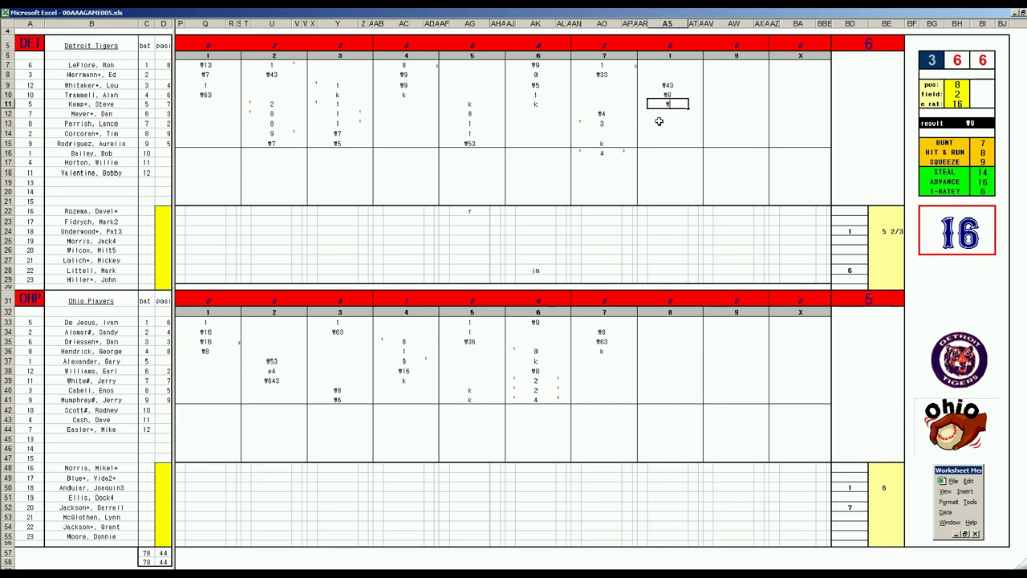
# - Record #4 for Kemp, 8 for Alexander and #643 for Williams in the eighth
pyautogui.write('#4')
pyautogui.click(660, 363)
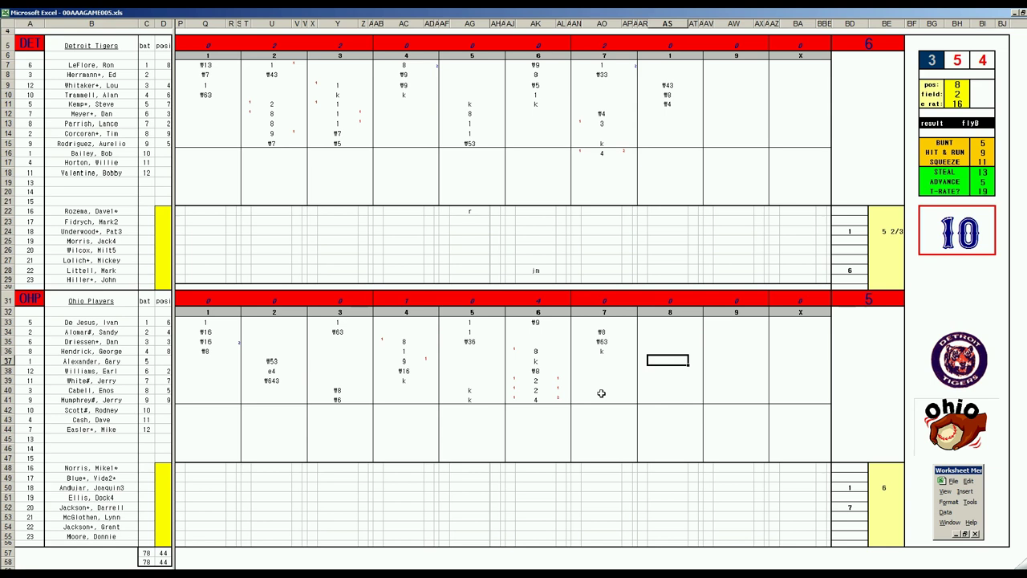
pyautogui.write('8')
pyautogui.press('Return')
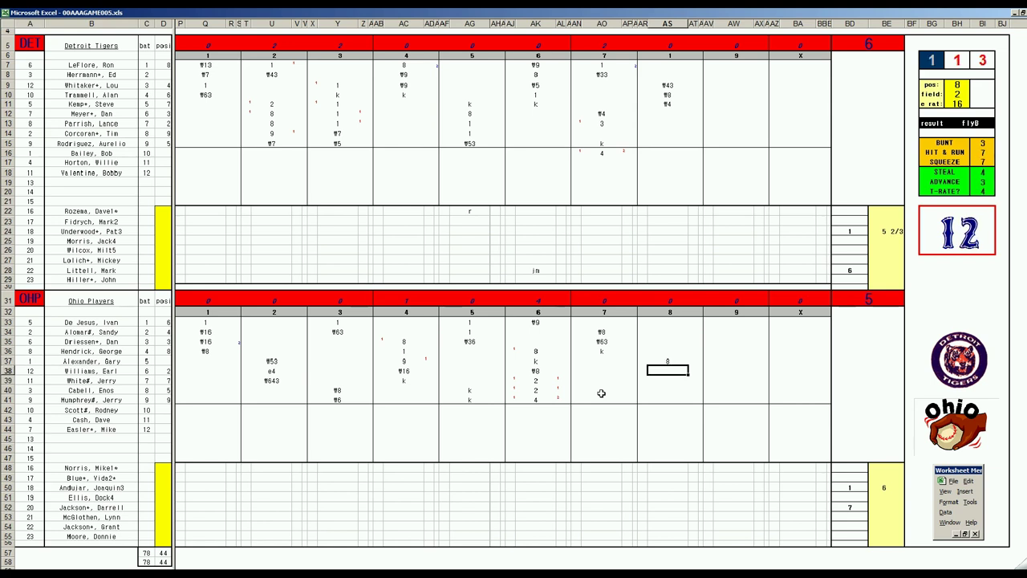
pyautogui.write('¶643')
# - Add 2 to Littell's pitching line and enter #53 for White's eighth
pyautogui.click(882, 271)
pyautogui.write('2')
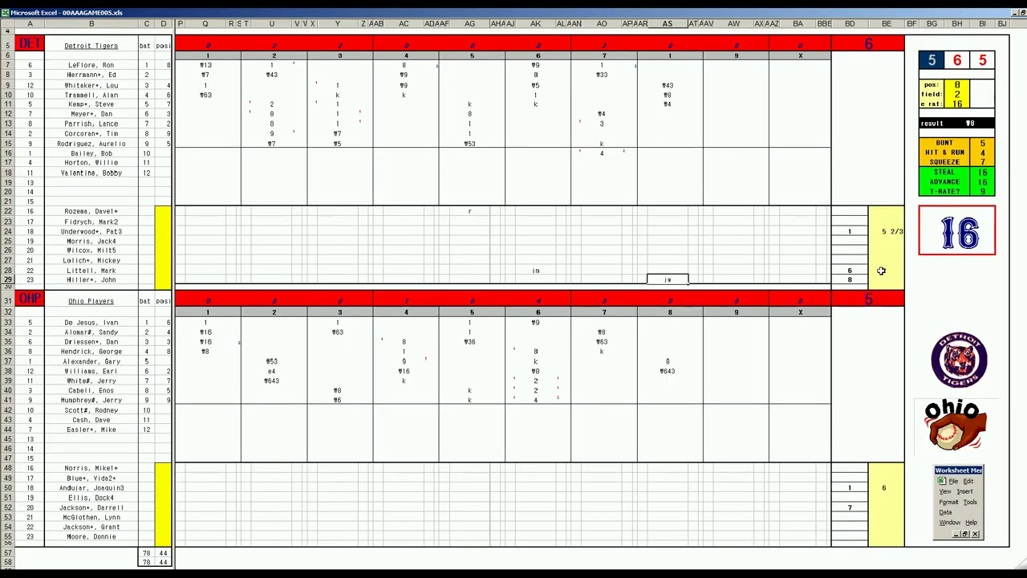
pyautogui.click(671, 378)
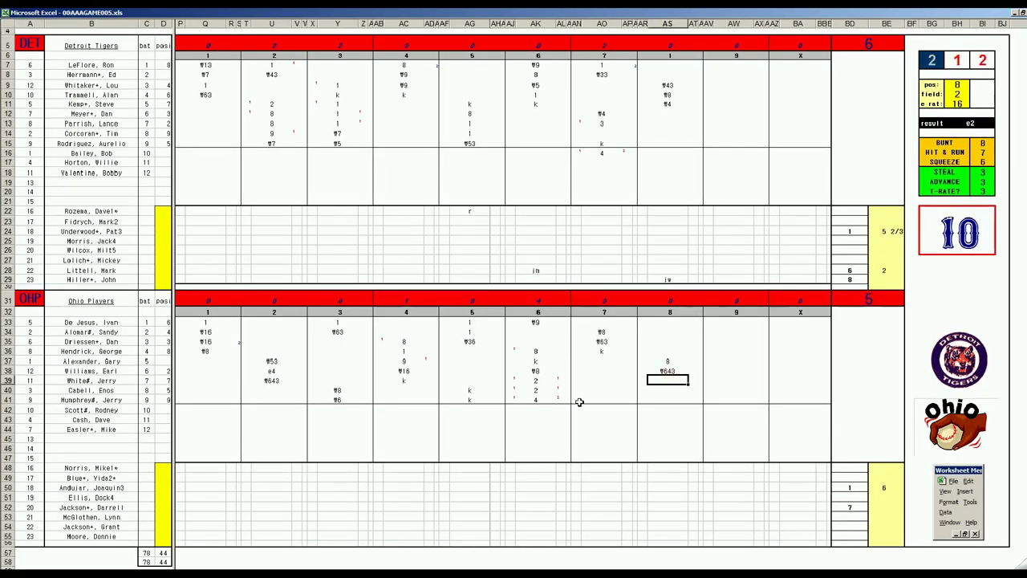
pyautogui.write('¶53')
# - Enter 2 on Jackson's pitching line and 9 on McGlothen's
pyautogui.click(888, 507)
pyautogui.press('F9')
pyautogui.press('F9')
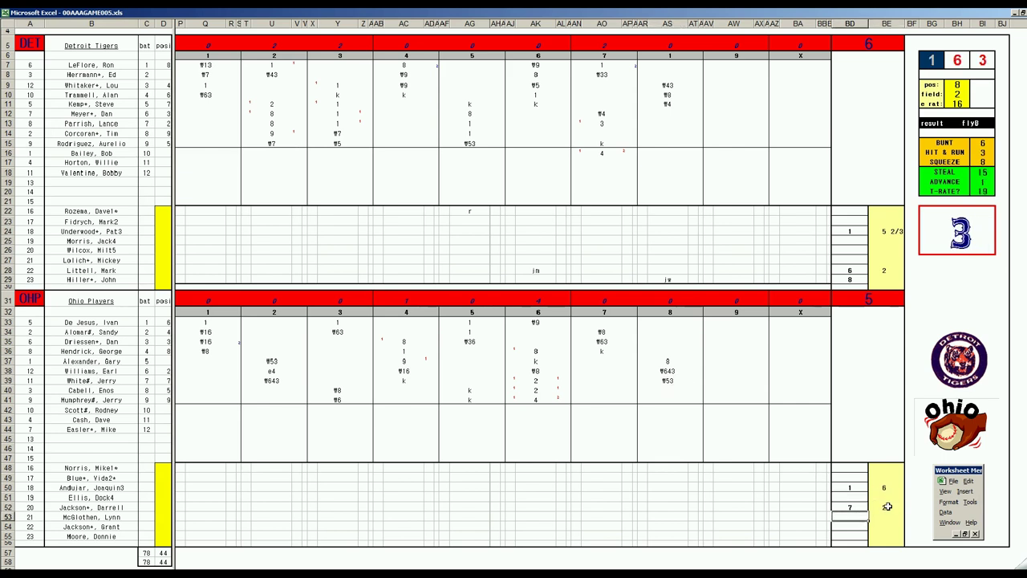
pyautogui.write('9')
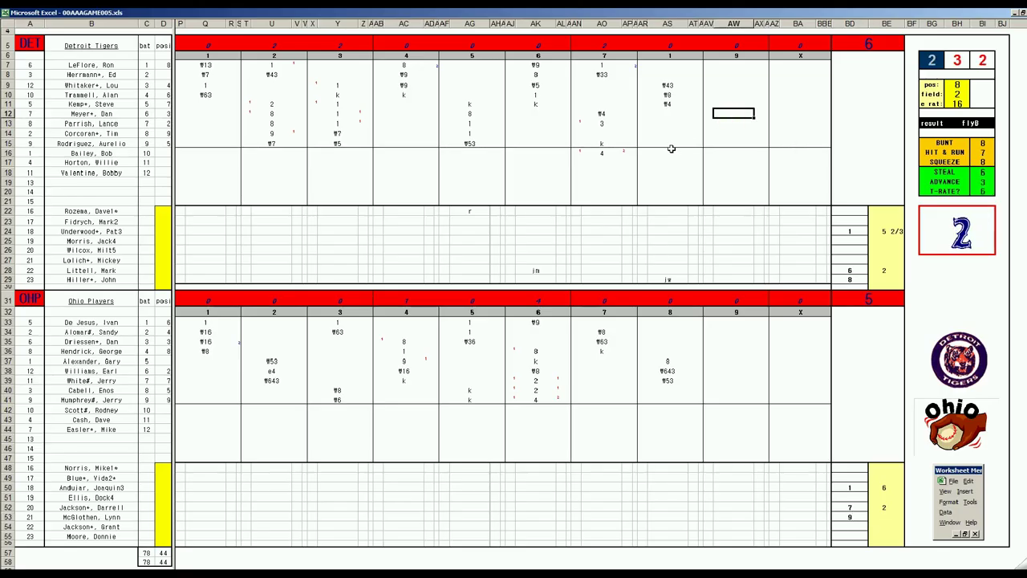
# - Score Detroit's ninth: 1 for Meyer, #543 for Parrish, k for Bailey
pyautogui.write('1')
pyautogui.press('Return')
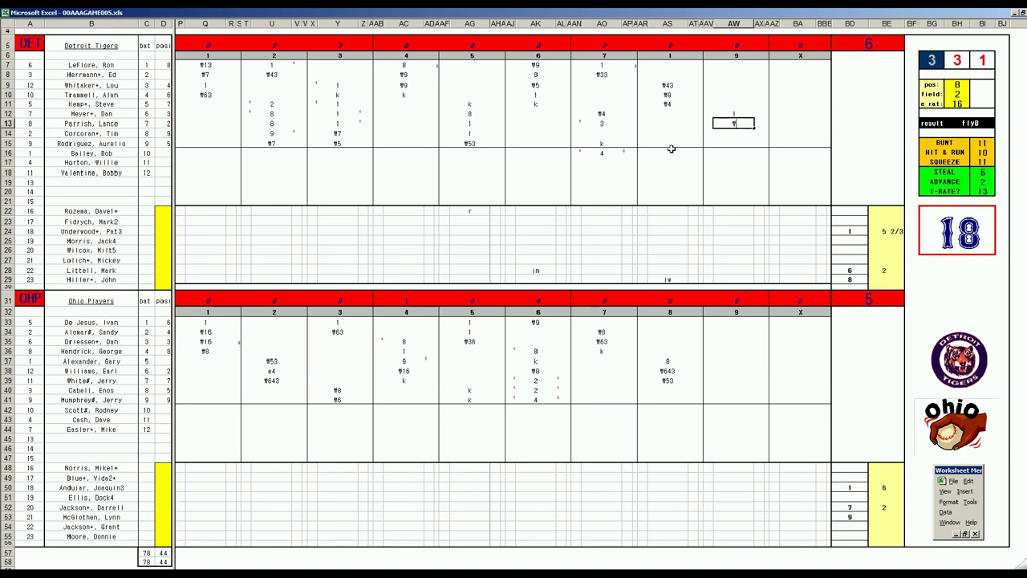
pyautogui.write('w543')
pyautogui.press('Return')
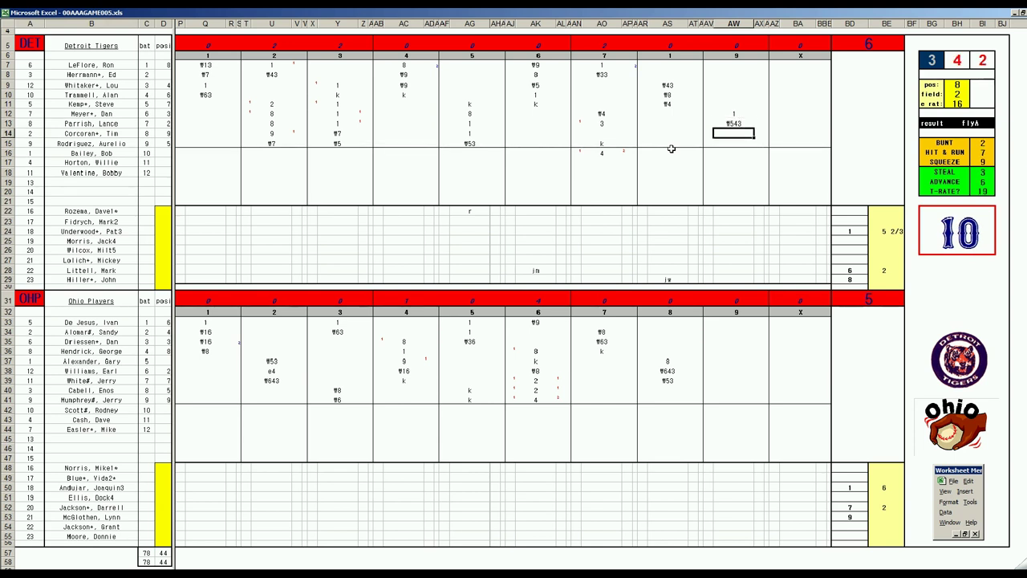
pyautogui.press('Down')
pyautogui.press('Down')
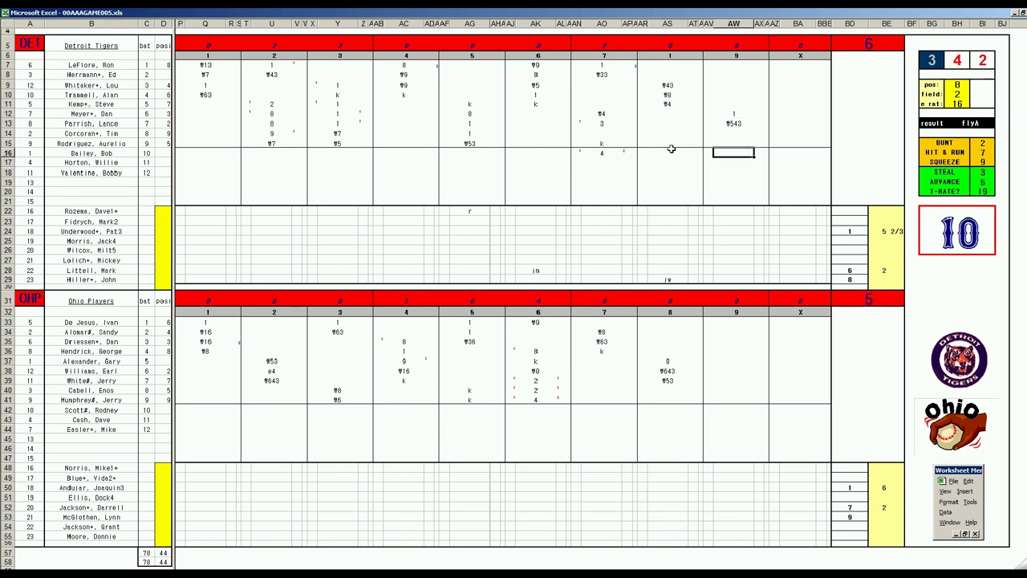
pyautogui.write('k')
# - Record 1 for Cabell and k for Humphrey in Ohio's ninth
pyautogui.click(723, 390)
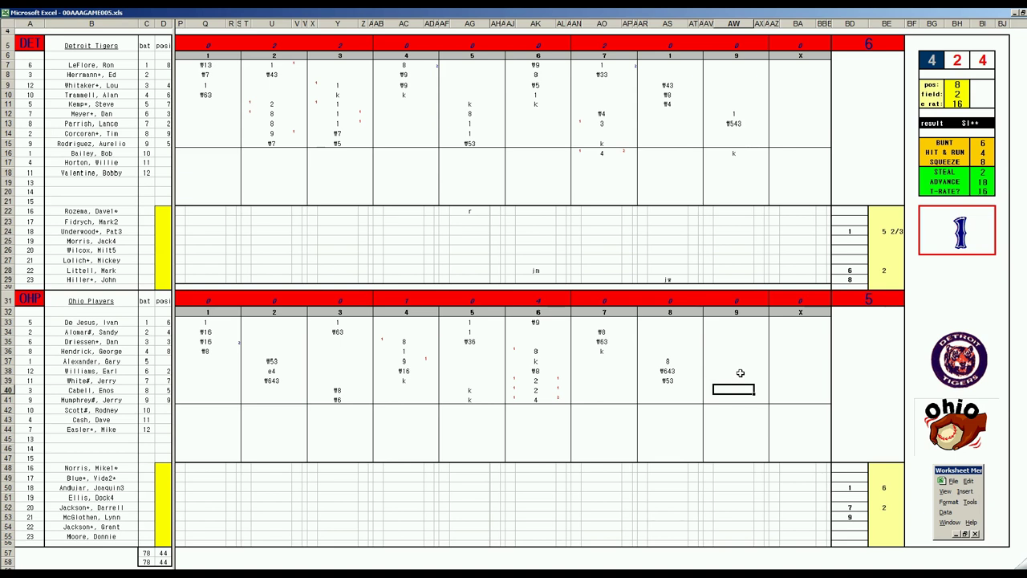
pyautogui.write('1')
pyautogui.click(735, 399)
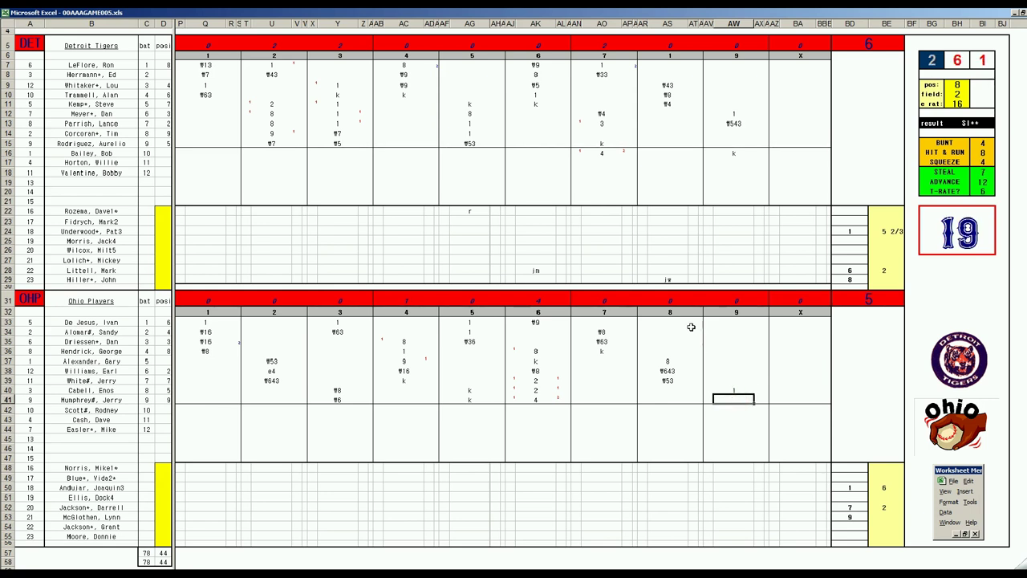
pyautogui.write('k')
# - Record 8 for De Jesus and #43 for Alomar in the ninth
pyautogui.click(736, 321)
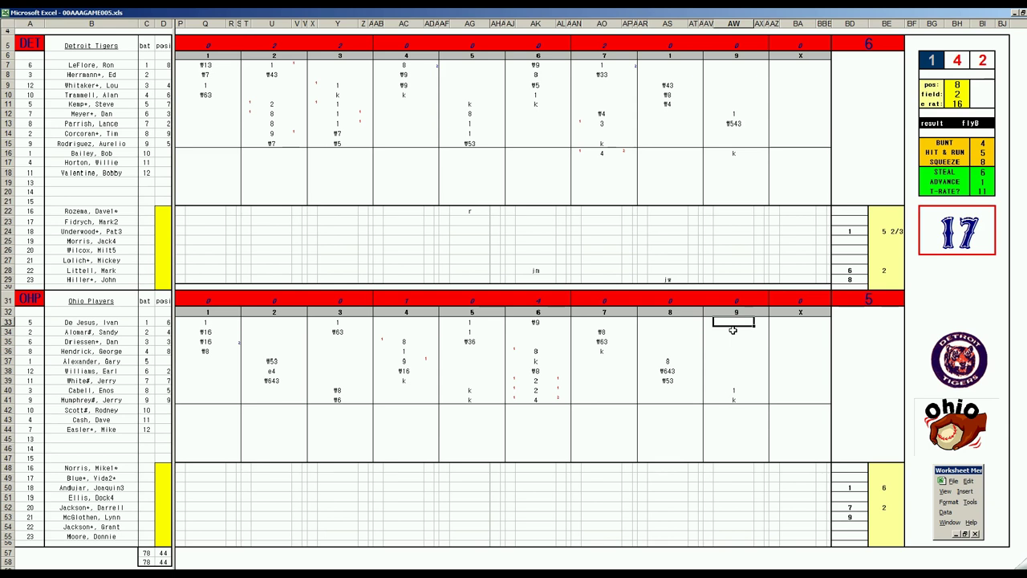
pyautogui.write('8')
pyautogui.press('Return')
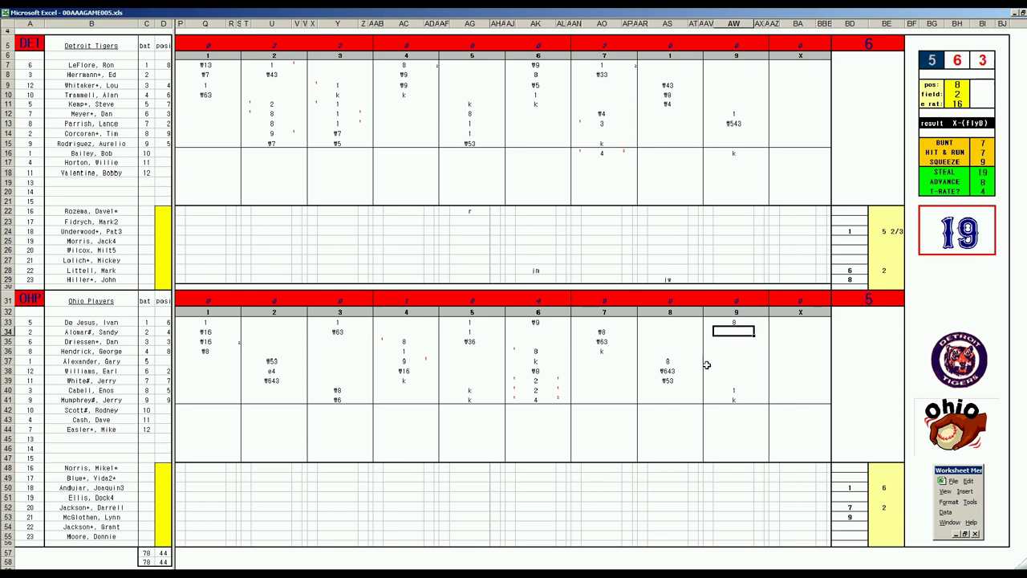
pyautogui.write('\\43')
pyautogui.press('Return')
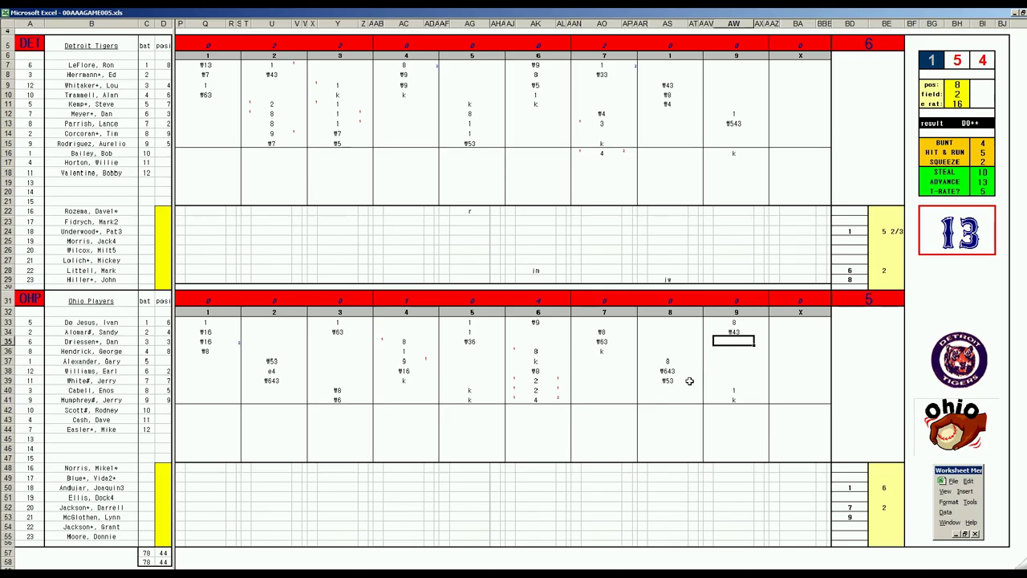
# - Enter Driessen's ninth-inning 1 and mark Cabell's run
pyautogui.write('1')
pyautogui.press('Tab')
pyautogui.press('Left')
pyautogui.press('Left')
pyautogui.press('Down')
pyautogui.press('Down')
pyautogui.press('Down')
pyautogui.press('Down')
pyautogui.press('Down')
pyautogui.write('1')
pyautogui.press('Up')
pyautogui.press('Up')
pyautogui.press('Up')
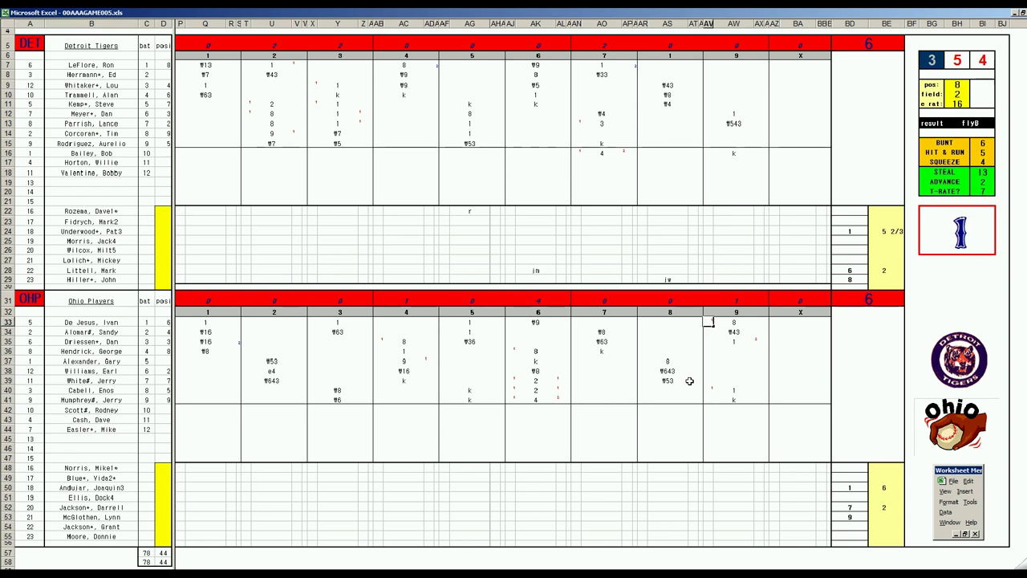
pyautogui.press('Return')
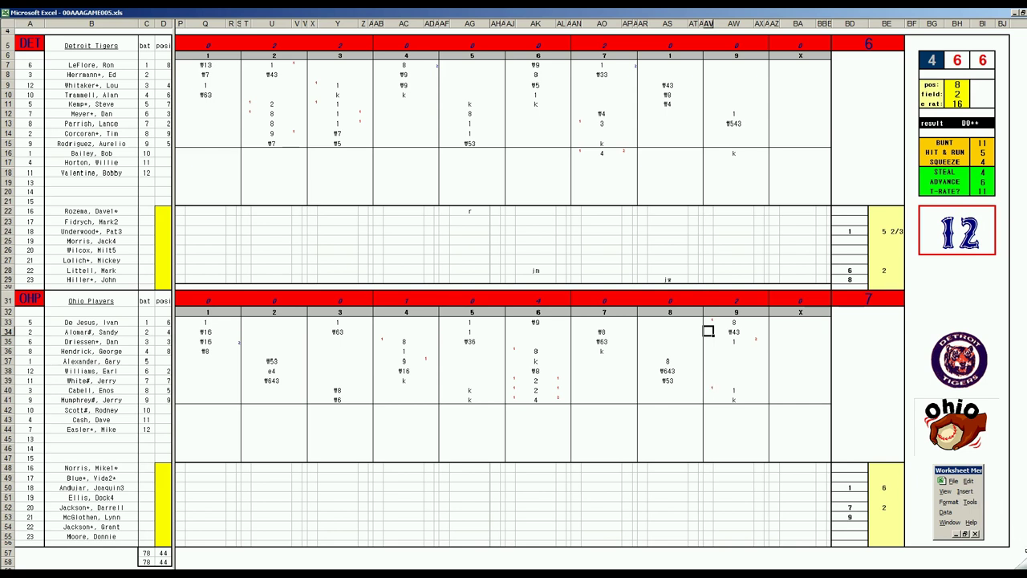
# - Log 1 inning for Ohio's last pitcher and 1 2/3 for Detroit's reliever, then reset the scoresheet
pyautogui.click(878, 519)
pyautogui.write('1')
pyautogui.press('Return')
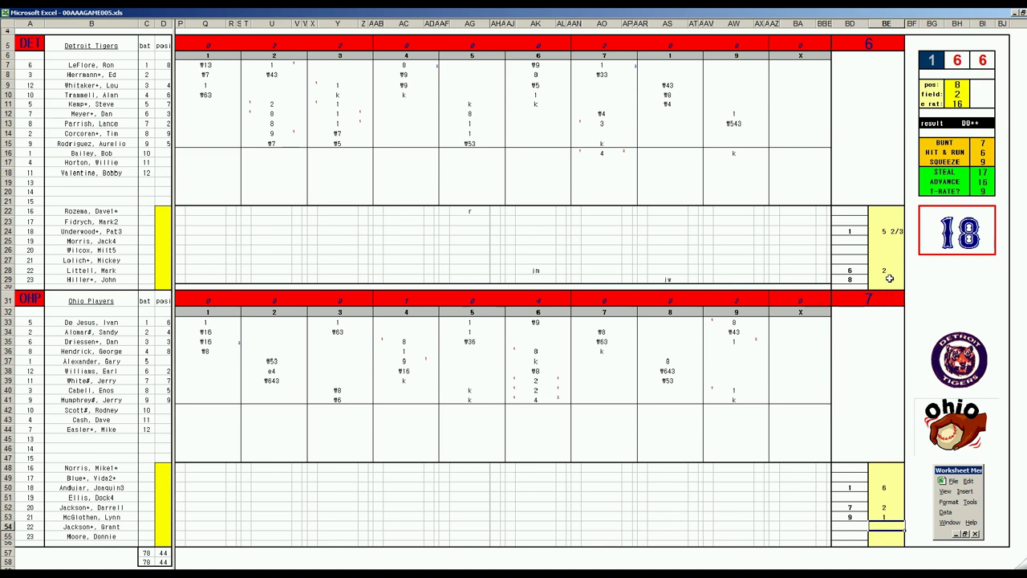
pyautogui.click(889, 280)
pyautogui.write('1 2/3')
pyautogui.press('Return')
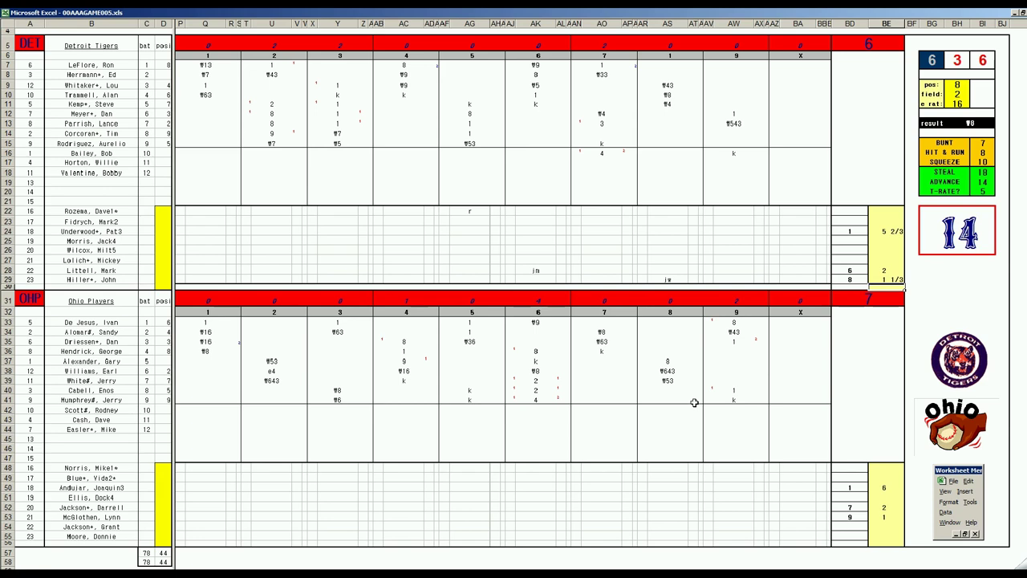
pyautogui.click(142, 497)
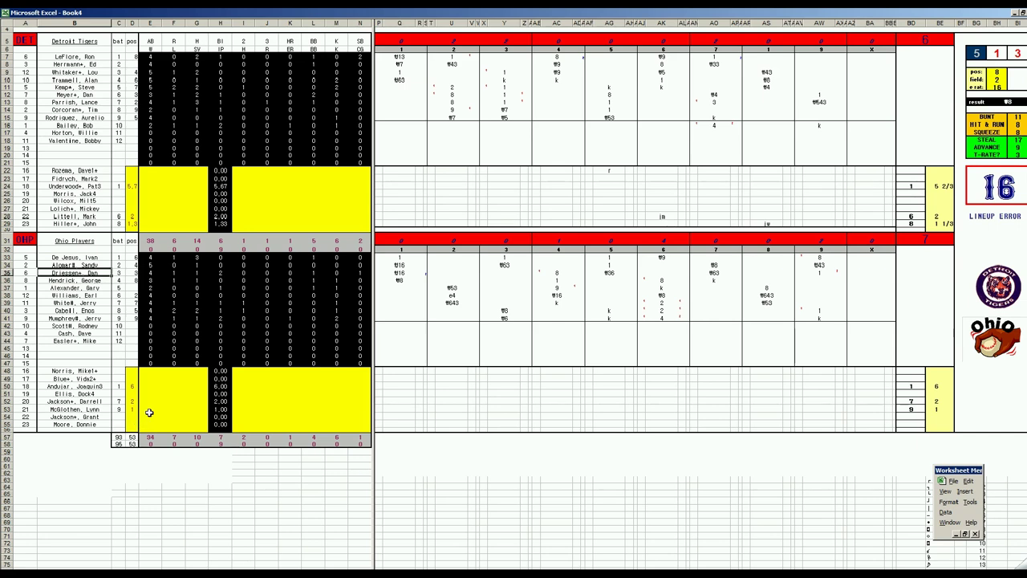
# - Enter 1 hit and 1 strikeout on the last Ohio pitcher's line
pyautogui.click(151, 411)
pyautogui.press('Right')
pyautogui.press('Right')
pyautogui.press('Right')
pyautogui.press('Right')
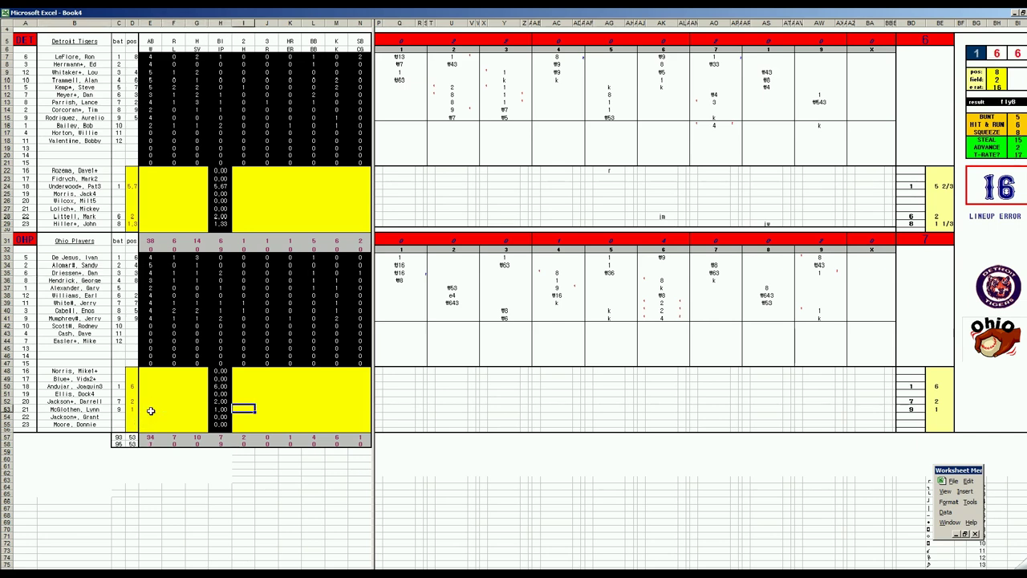
pyautogui.write('1')
pyautogui.press('Tab')
pyautogui.press('Tab')
pyautogui.press('Tab')
pyautogui.press('Tab')
pyautogui.write('1')
pyautogui.press('Return')
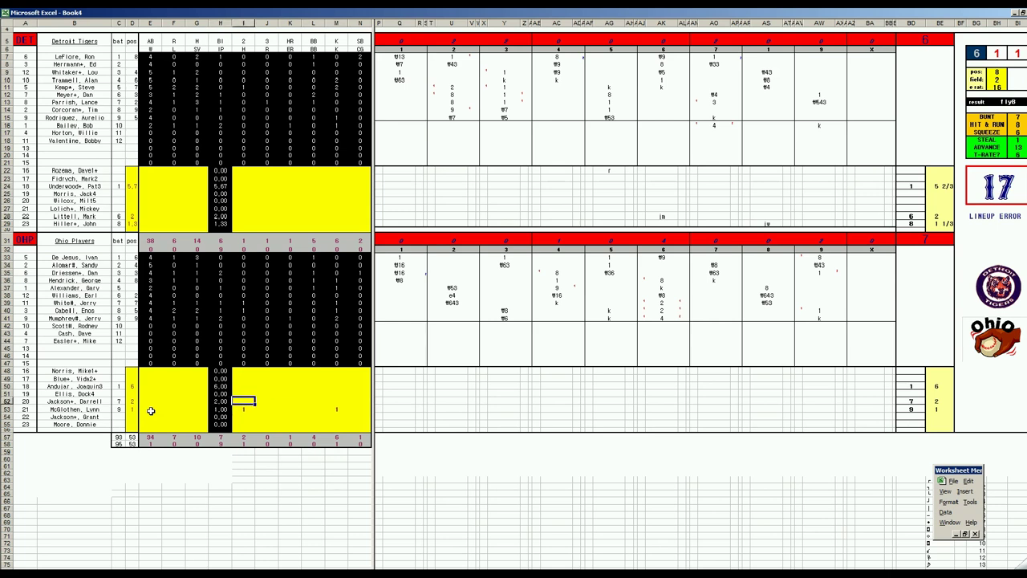
# - Enter 3, 2 and 1 on the next Ohio pitcher's line
pyautogui.write('3')
pyautogui.press('Tab')
pyautogui.write('2')
pyautogui.press('Tab')
pyautogui.write('2')
# - Fill the Ohio starter's pitching line with 10, 4, 5 and 4
pyautogui.press('Tab')
pyautogui.press('Tab')
pyautogui.write('1')
pyautogui.press('Left')
pyautogui.press('Delete')
pyautogui.press('Up')
pyautogui.press('Left')
pyautogui.press('Up')
pyautogui.press('Left')
pyautogui.press('Left')
pyautogui.press('Left')
pyautogui.press('Left')
pyautogui.press('Left')
pyautogui.press('Right')
pyautogui.press('Right')
pyautogui.press('Down')
pyautogui.press('Down')
pyautogui.press('Down')
pyautogui.press('Left')
pyautogui.press('Left')
pyautogui.press('Left')
pyautogui.press('Delete')
pyautogui.press('Right')
pyautogui.press('Right')
pyautogui.press('Right')
pyautogui.press('Up')
pyautogui.press('Up')
pyautogui.press('Up')
pyautogui.press('Right')
pyautogui.write('10')
pyautogui.press('Tab')
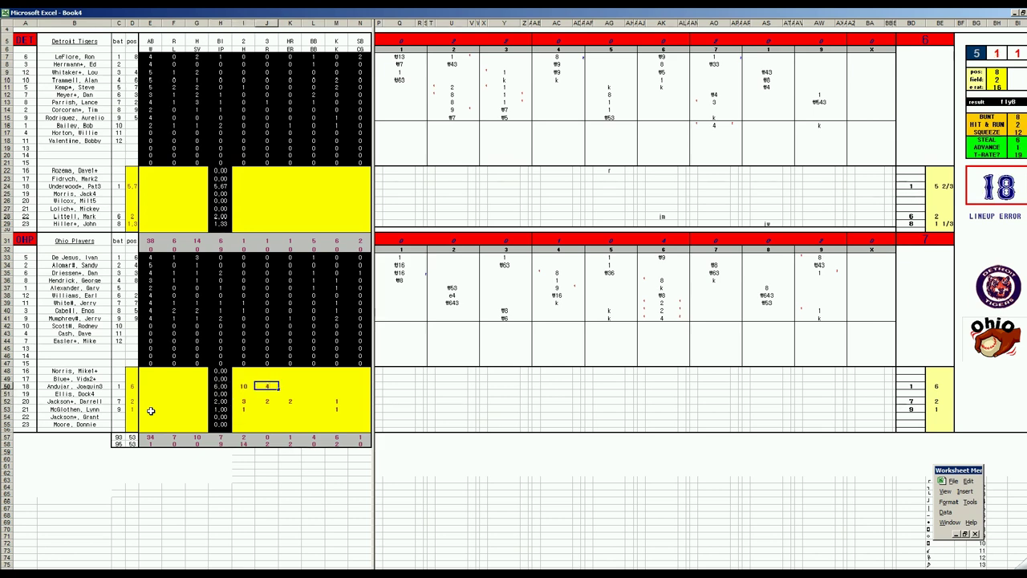
pyautogui.press('Tab')
pyautogui.write('4')
pyautogui.press('Tab')
pyautogui.write('5')
pyautogui.press('Tab')
pyautogui.write('4')
pyautogui.press('Up')
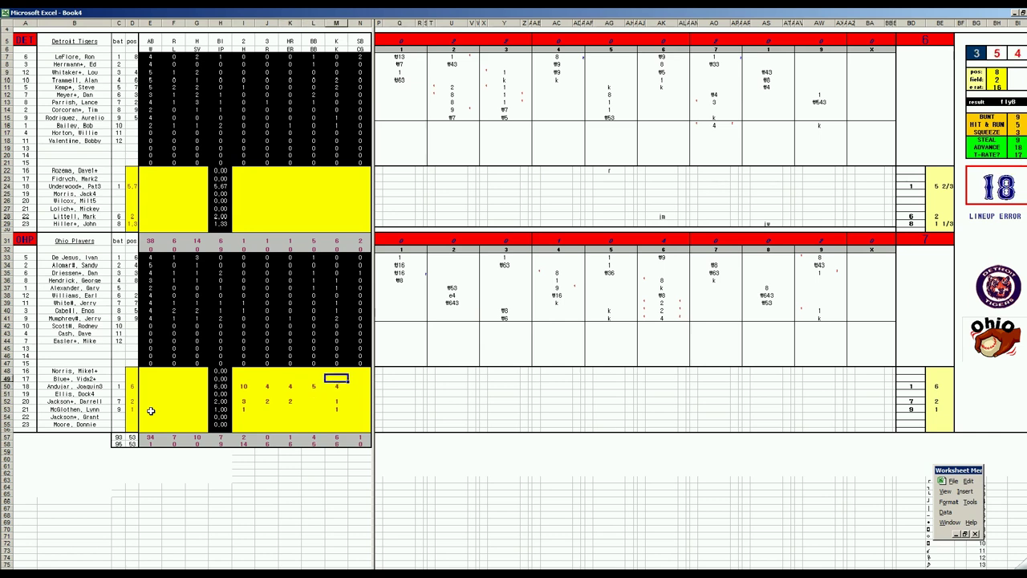
# - Record the loss and 2, 2, 2, 1 on Detroit's last reliever's line
pyautogui.press('Up')
pyautogui.press('Up')
pyautogui.press('Left')
pyautogui.press('Left')
pyautogui.press('Left')
pyautogui.press('Left')
pyautogui.press('Up')
pyautogui.press('Up')
pyautogui.press('Up')
pyautogui.press('Right')
pyautogui.press('Right')
pyautogui.write('1')
pyautogui.press('Tab')
pyautogui.press('Tab')
pyautogui.press('Tab')
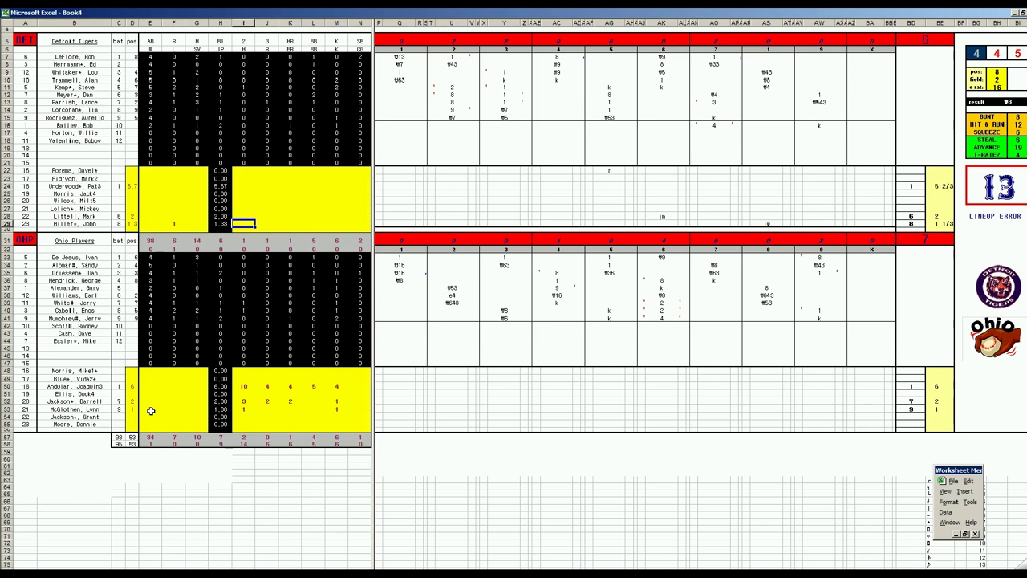
pyautogui.write('2\t2\t2\t1')
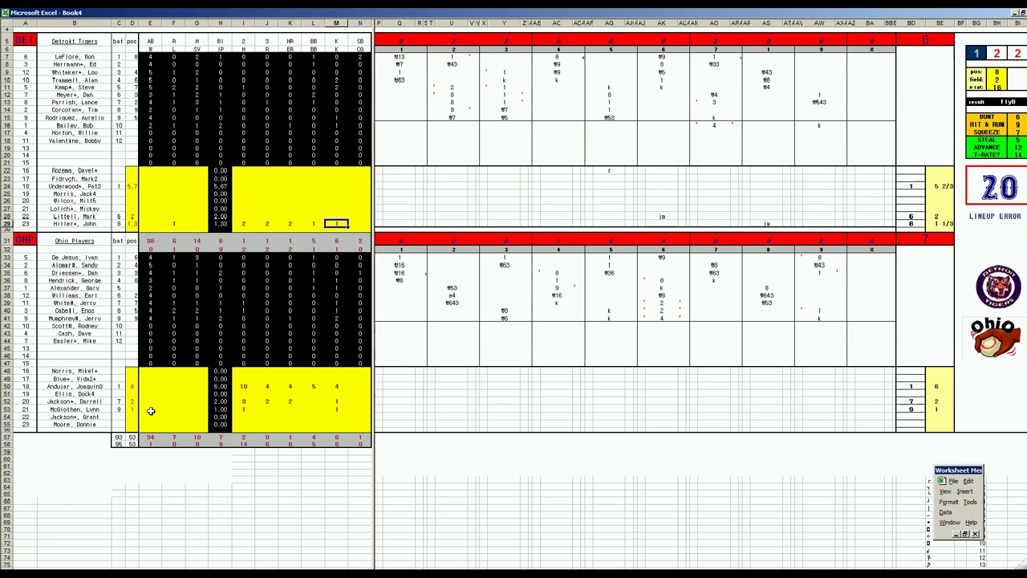
pyautogui.press('Left')
pyautogui.press('Left')
pyautogui.press('Left')
pyautogui.press('Left')
pyautogui.press('Up')
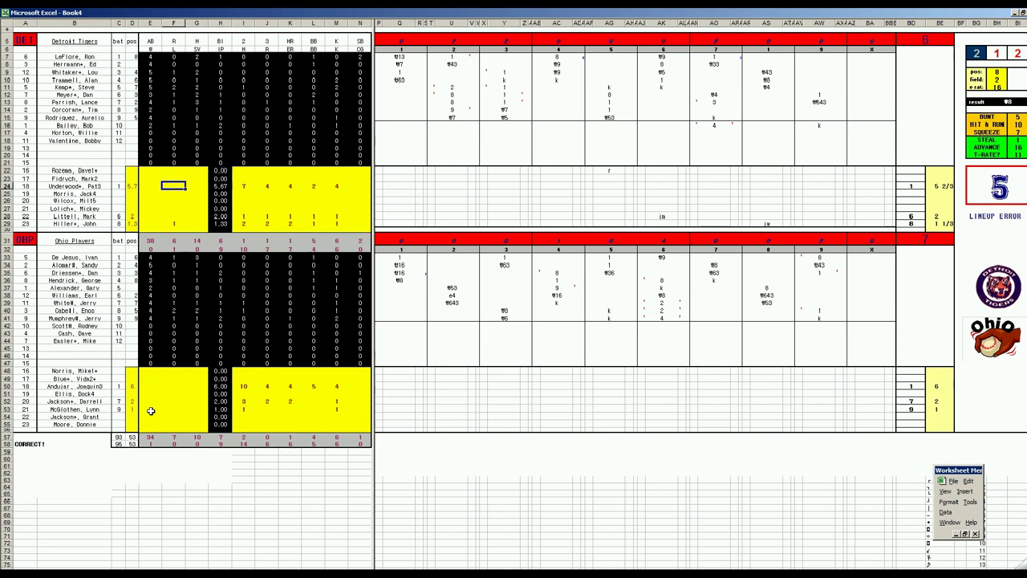
# - Save the box score as 53ohpdet.xls by changing 52 to 53 in the previous game's file name
pyautogui.hotkey('ctrl', 's')
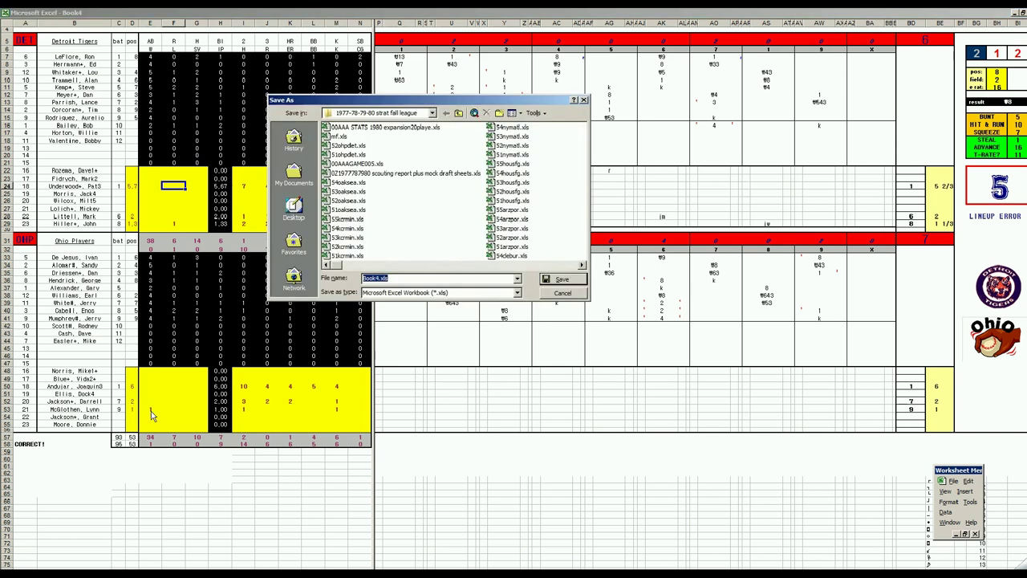
pyautogui.click(349, 145)
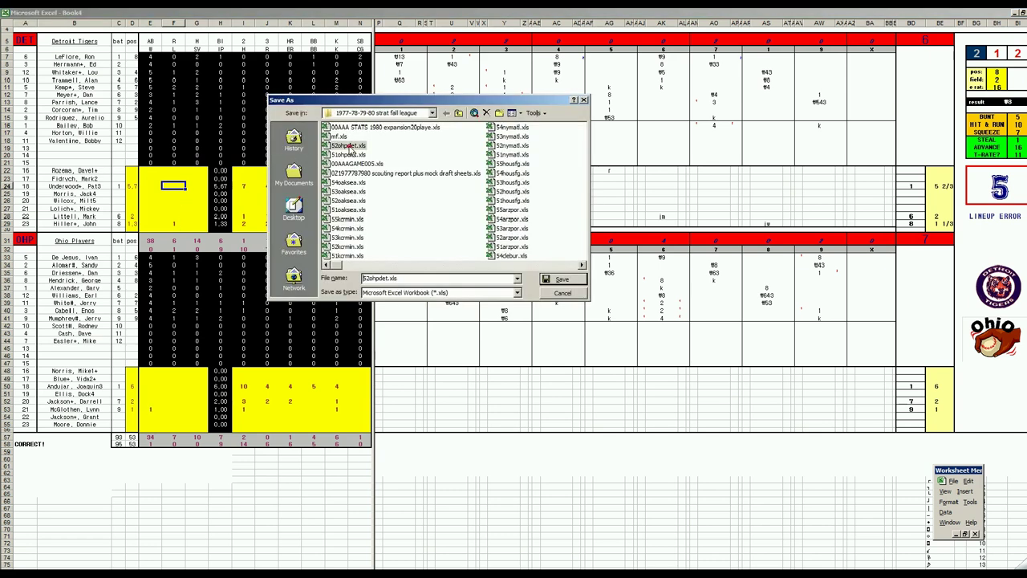
pyautogui.click(371, 277)
pyautogui.press('BackSpace')
pyautogui.write('3')
pyautogui.press('Return')
# - Re-save the box score from Save As, confirming replacement of the existing file
pyautogui.press('F12')
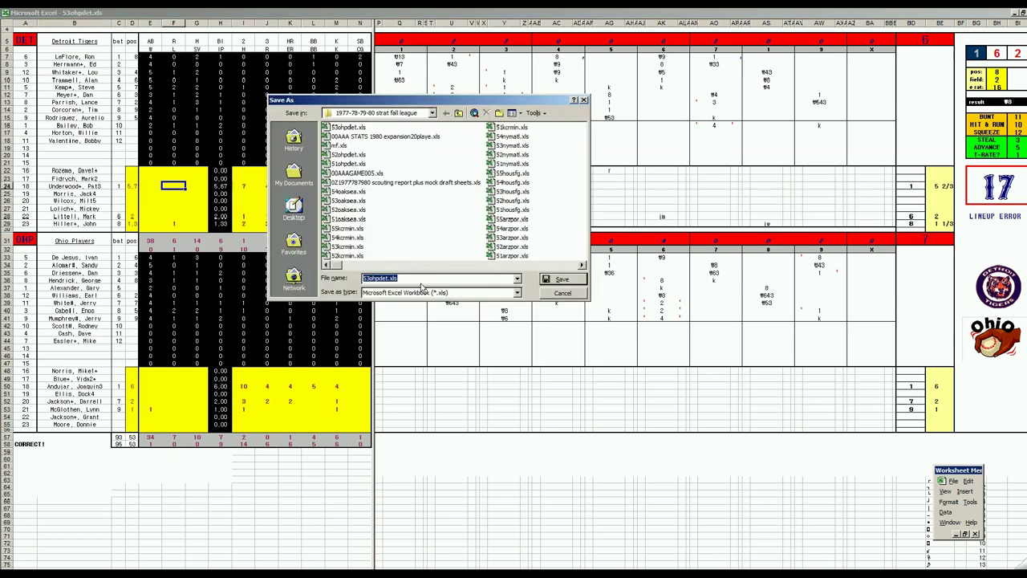
pyautogui.write('mf')
pyautogui.press('Return')
pyautogui.press('Return')
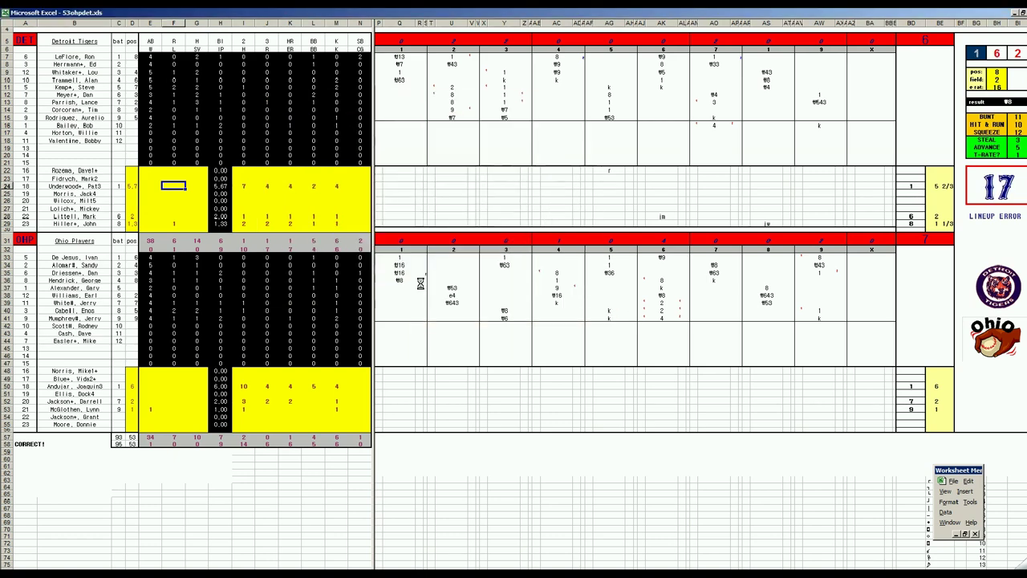
pyautogui.press('Return')
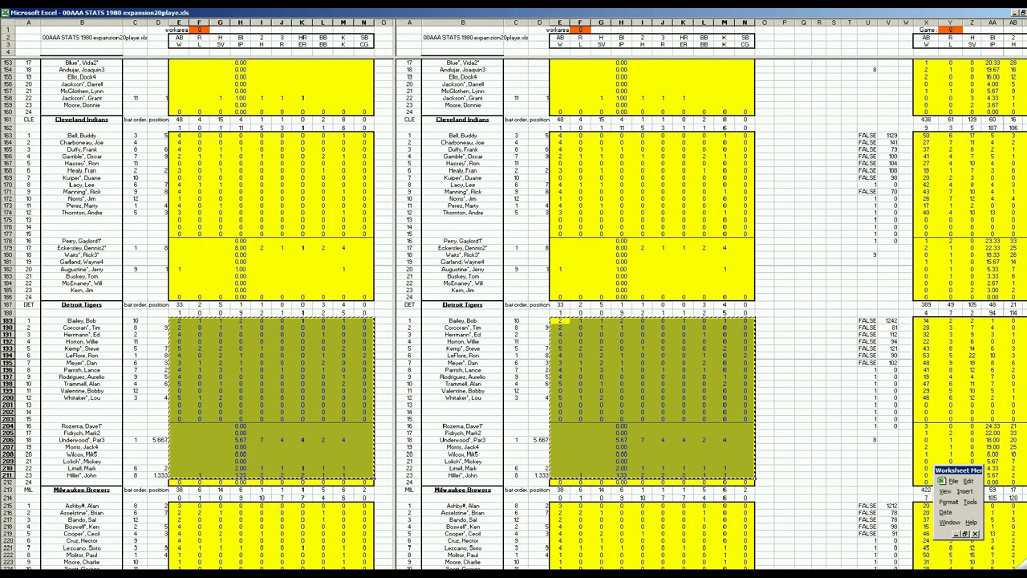
# - Paste Detroit's box-score lines into the game 7 columns at CP189
pyautogui.hscroll(5, 711, 313)
pyautogui.hscroll(5, 712, 313)
pyautogui.hscroll(5, 712, 313)
pyautogui.hscroll(5, 712, 313)
pyautogui.hscroll(5, 712, 313)
pyautogui.hscroll(5, 711, 313)
pyautogui.hscroll(5, 712, 313)
pyautogui.hscroll(5, 712, 313)
pyautogui.hscroll(5, 712, 313)
pyautogui.hscroll(5, 712, 313)
pyautogui.hscroll(5, 712, 313)
pyautogui.hscroll(5, 712, 313)
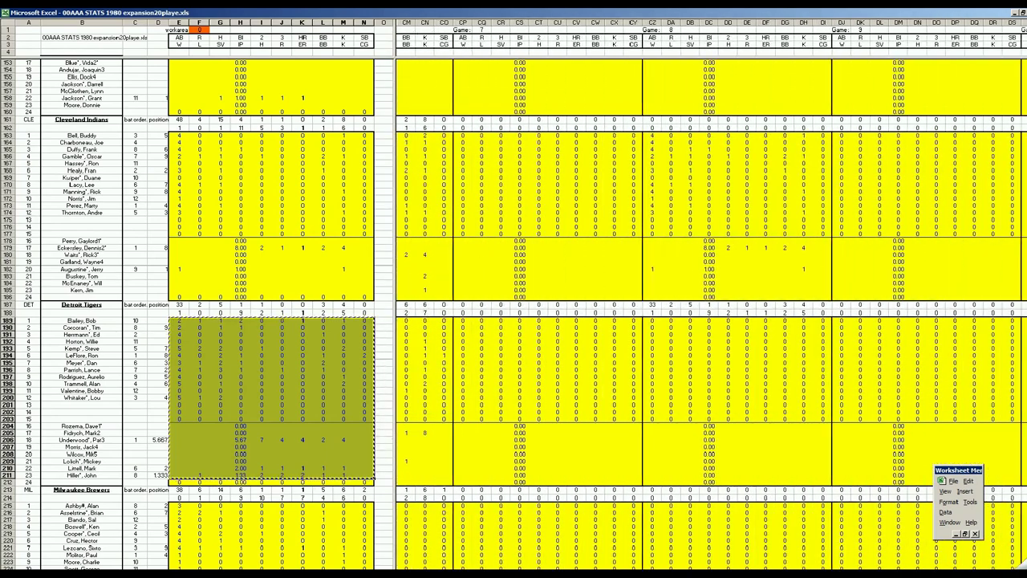
pyautogui.rightClick(465, 324)
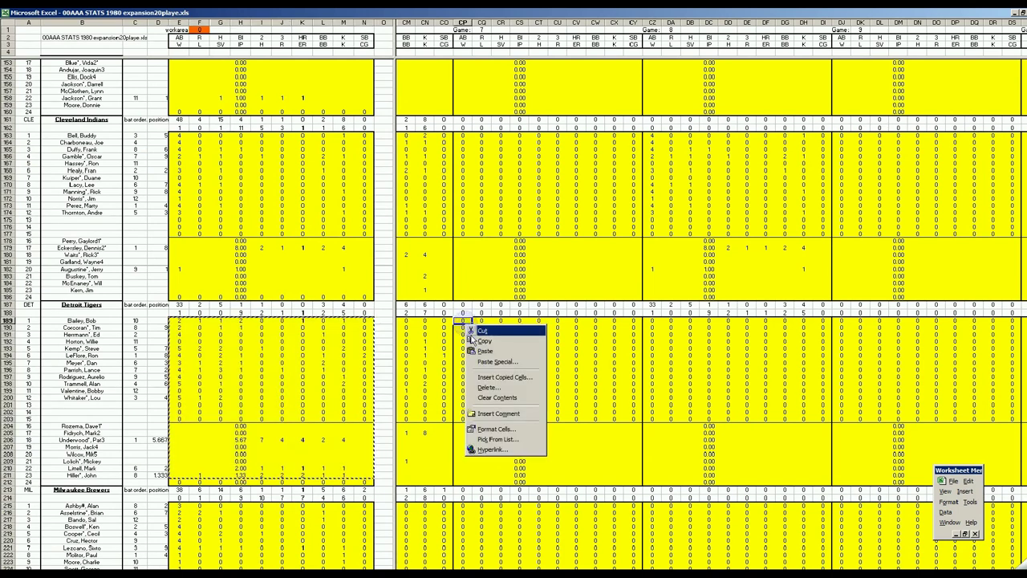
pyautogui.click(486, 352)
pyautogui.click(327, 379)
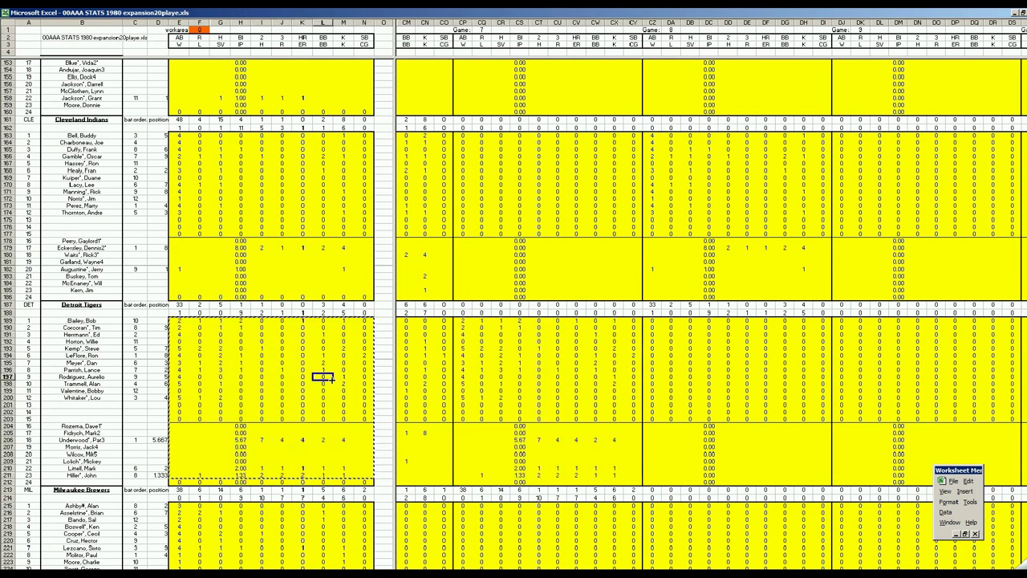
# - Paste Ohio's box-score lines into the game 7 columns at CP137
pyautogui.scroll(17, 330, 379)
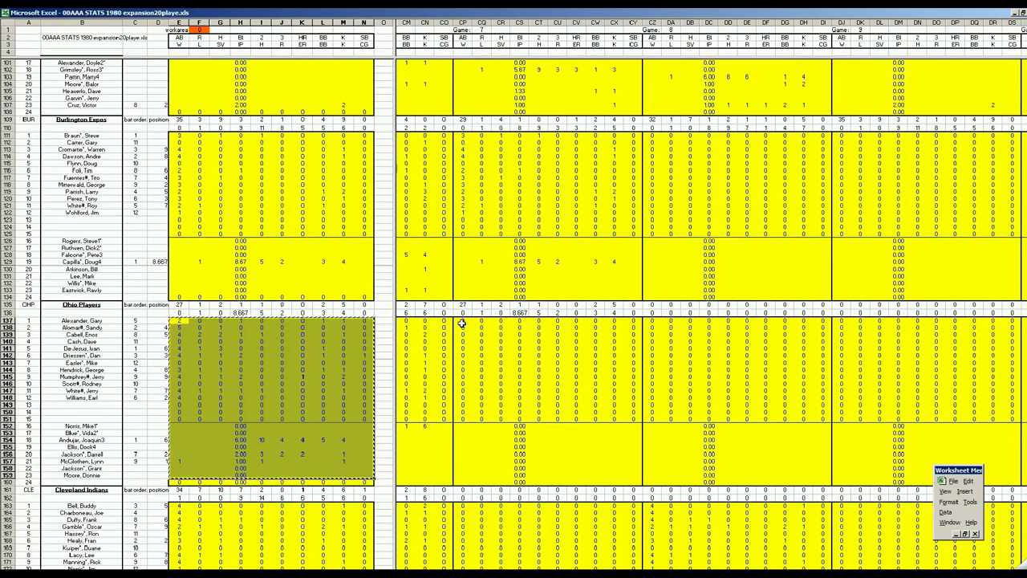
pyautogui.rightClick(463, 323)
pyautogui.click(481, 352)
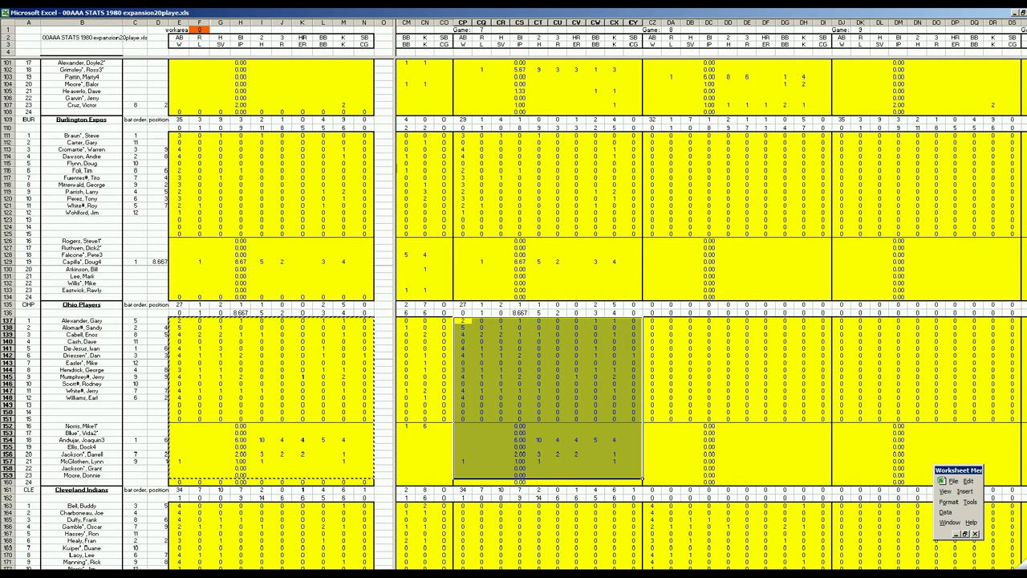
pyautogui.hscroll(10, 656, 506)
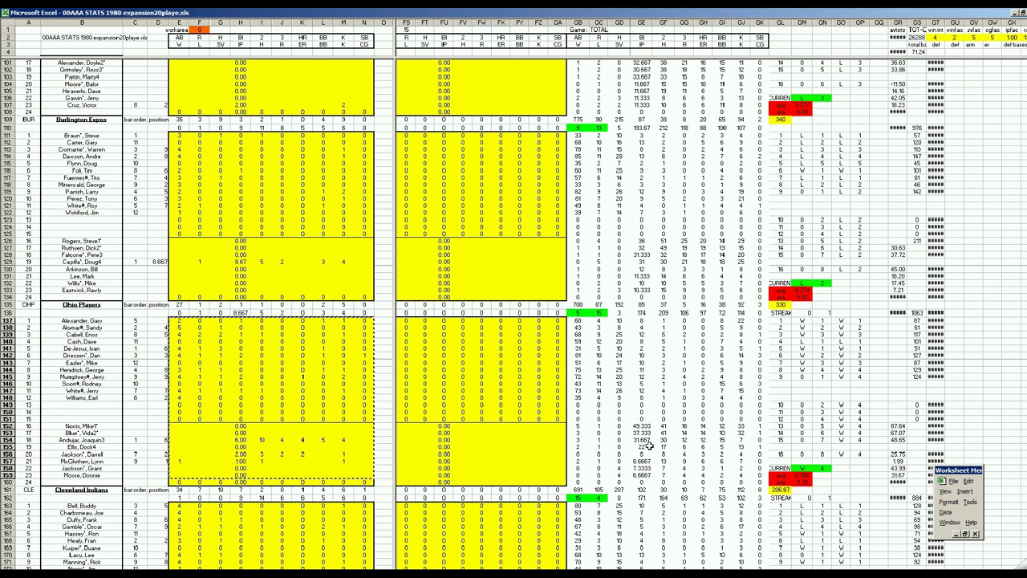
# - Enter =34*3/3 in an Ohio pitcher's totals cell, then delete the mistaken entry
pyautogui.click(519, 439)
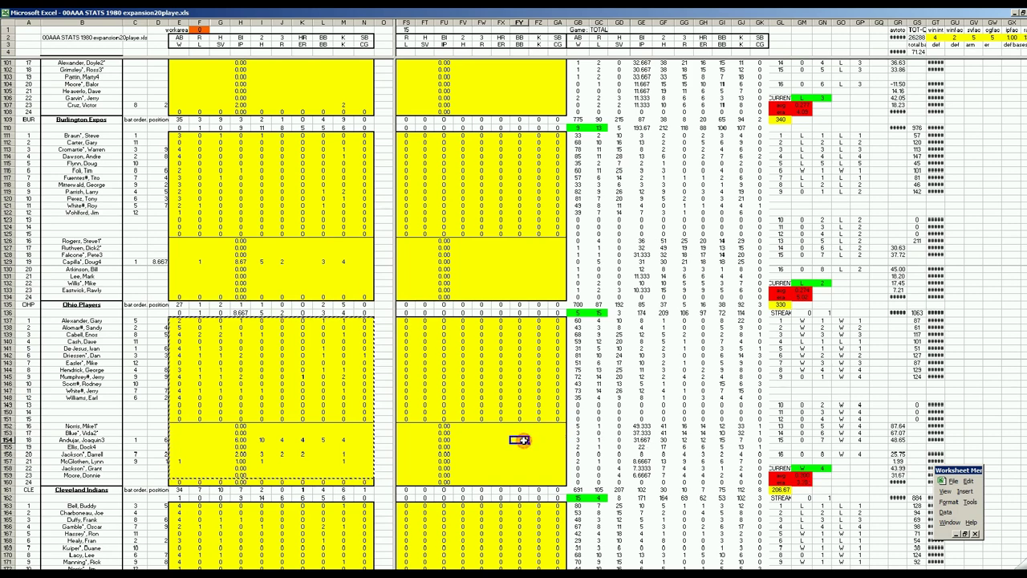
pyautogui.write('=34*3/3')
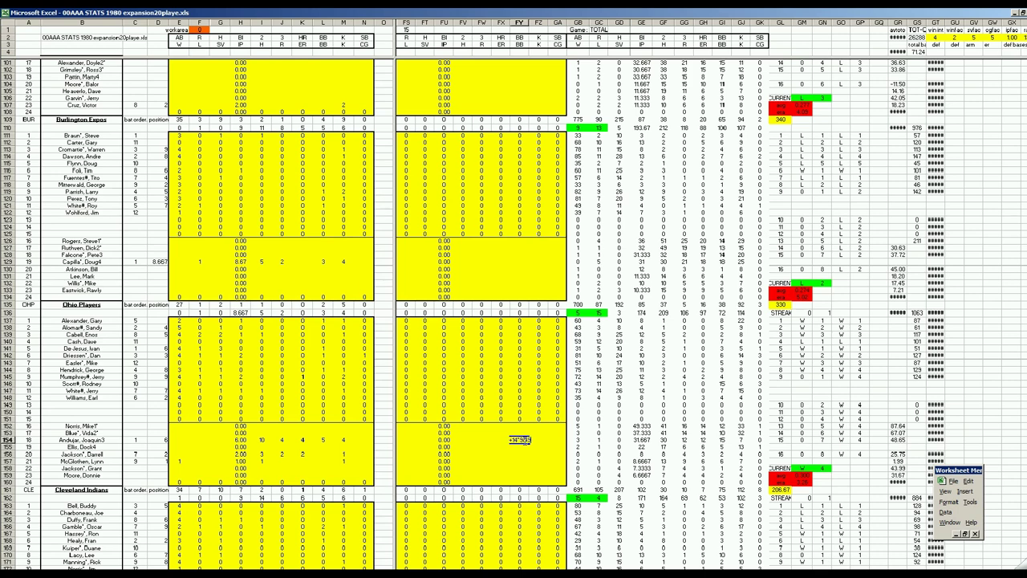
pyautogui.press('Return')
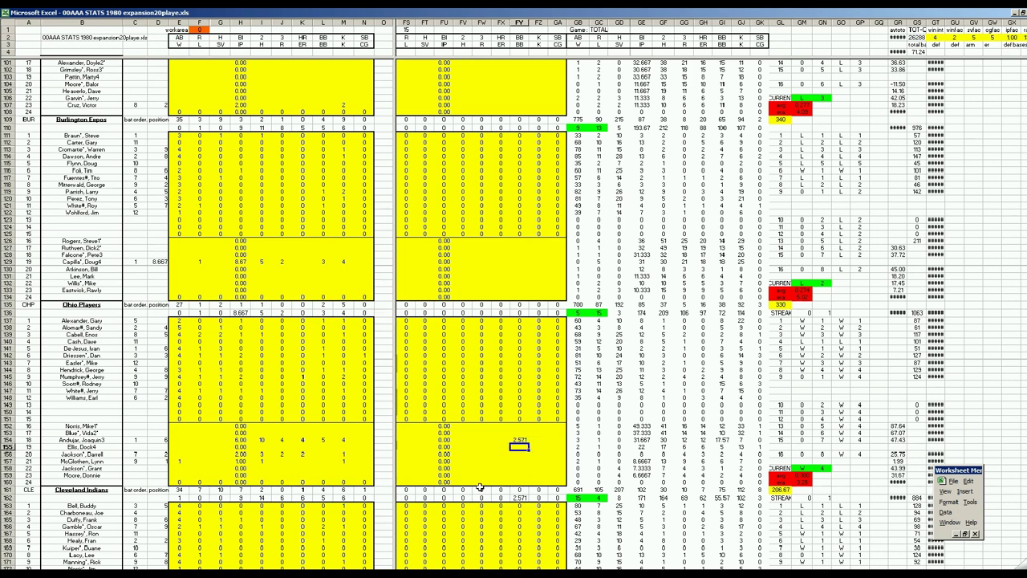
pyautogui.press('Up')
pyautogui.press('Delete')
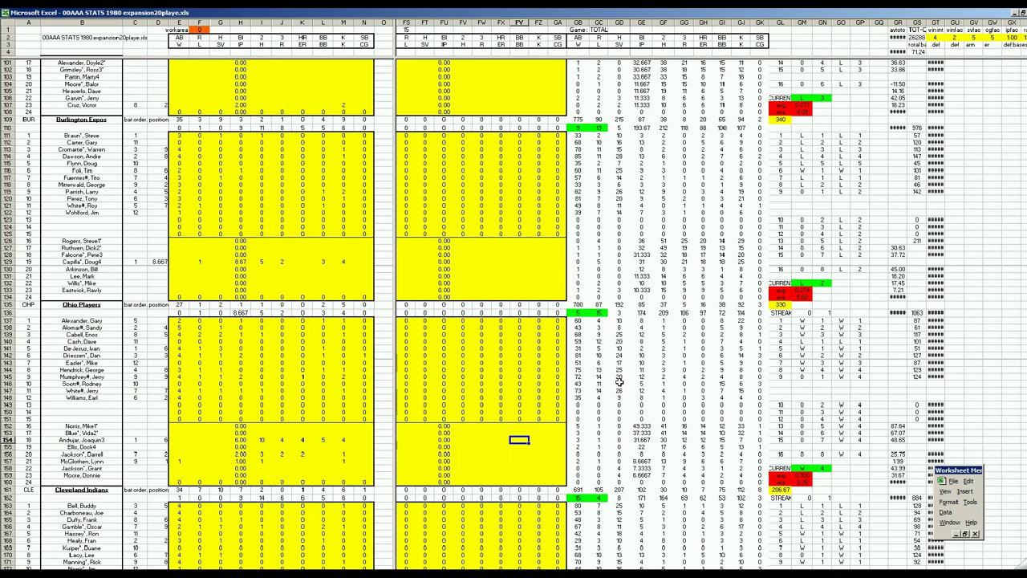
# - Scroll down to the AL North standings showing Ohio Players 15–4 and Detroit 10–9
pyautogui.click(519, 398)
pyautogui.scroll(-7, 519, 398)
pyautogui.scroll(-5, 520, 399)
pyautogui.scroll(-3, 520, 398)
pyautogui.scroll(-2, 519, 398)
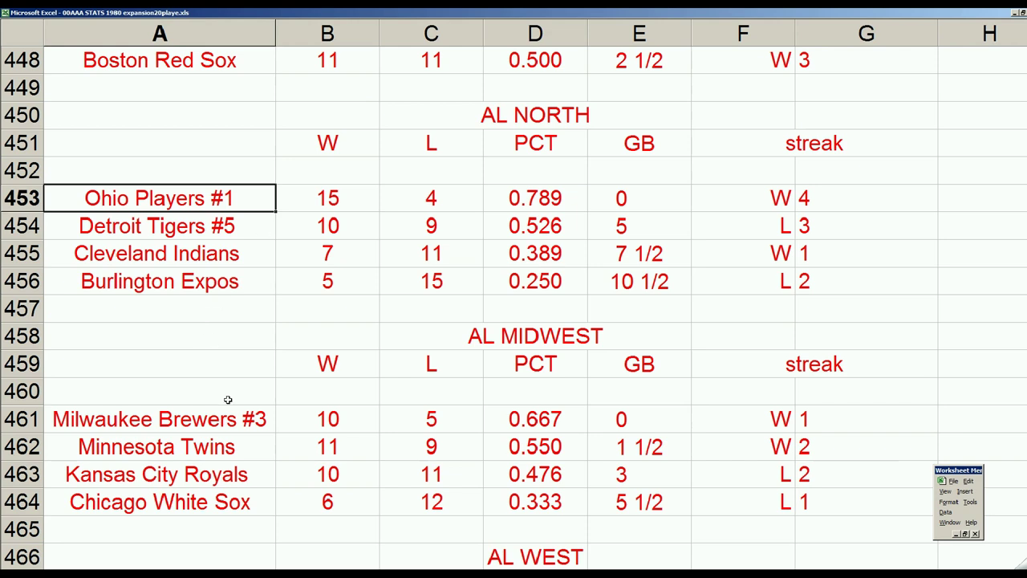
pyautogui.click(236, 273)
pyautogui.click(560, 196)
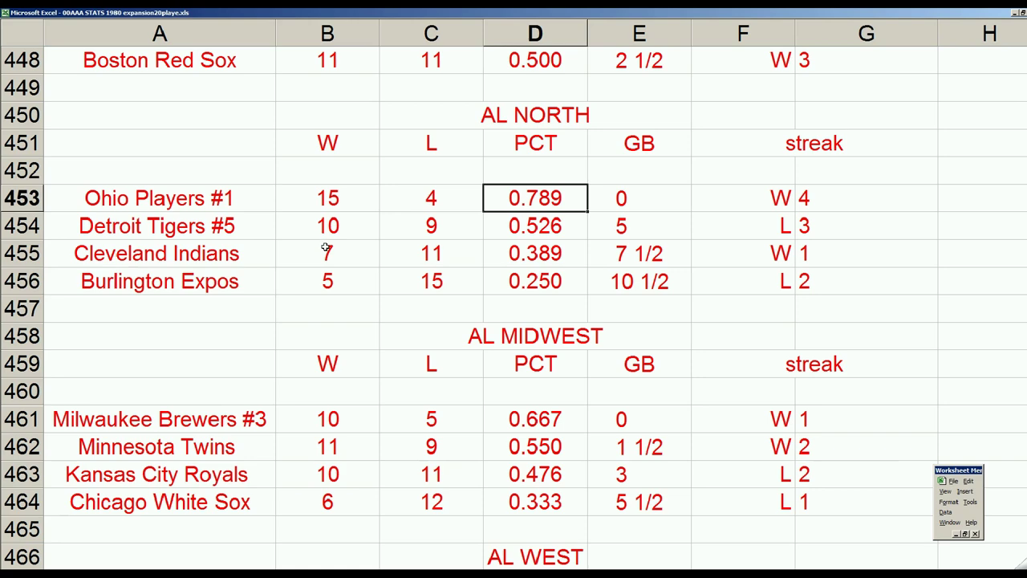
pyautogui.scroll(-2, 265, 264)
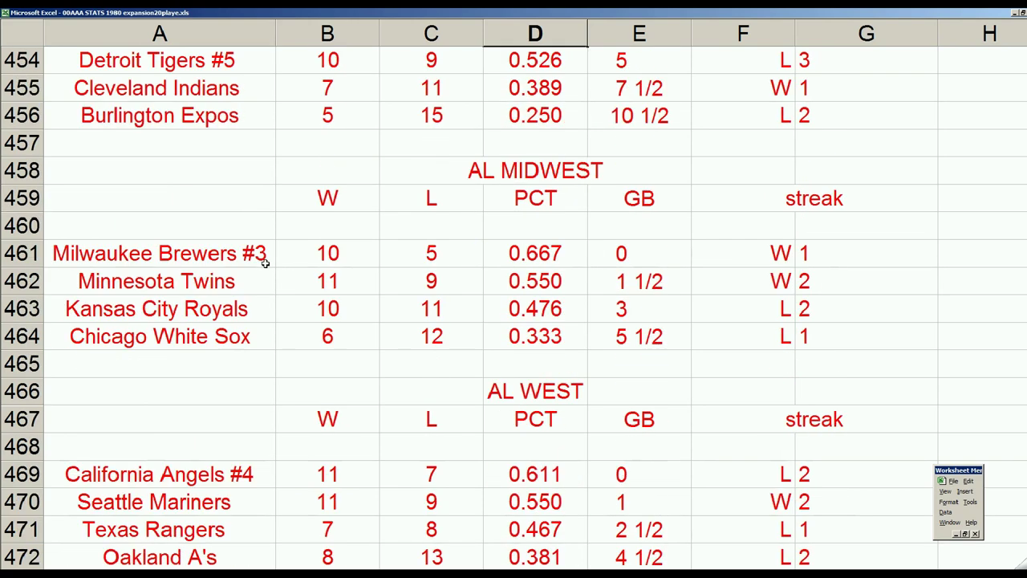
pyautogui.click(211, 473)
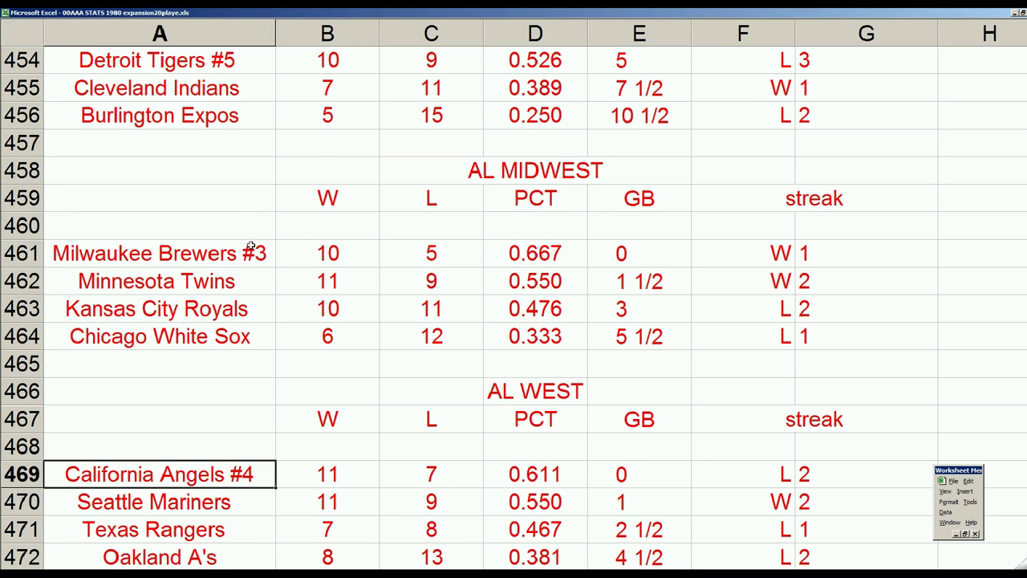